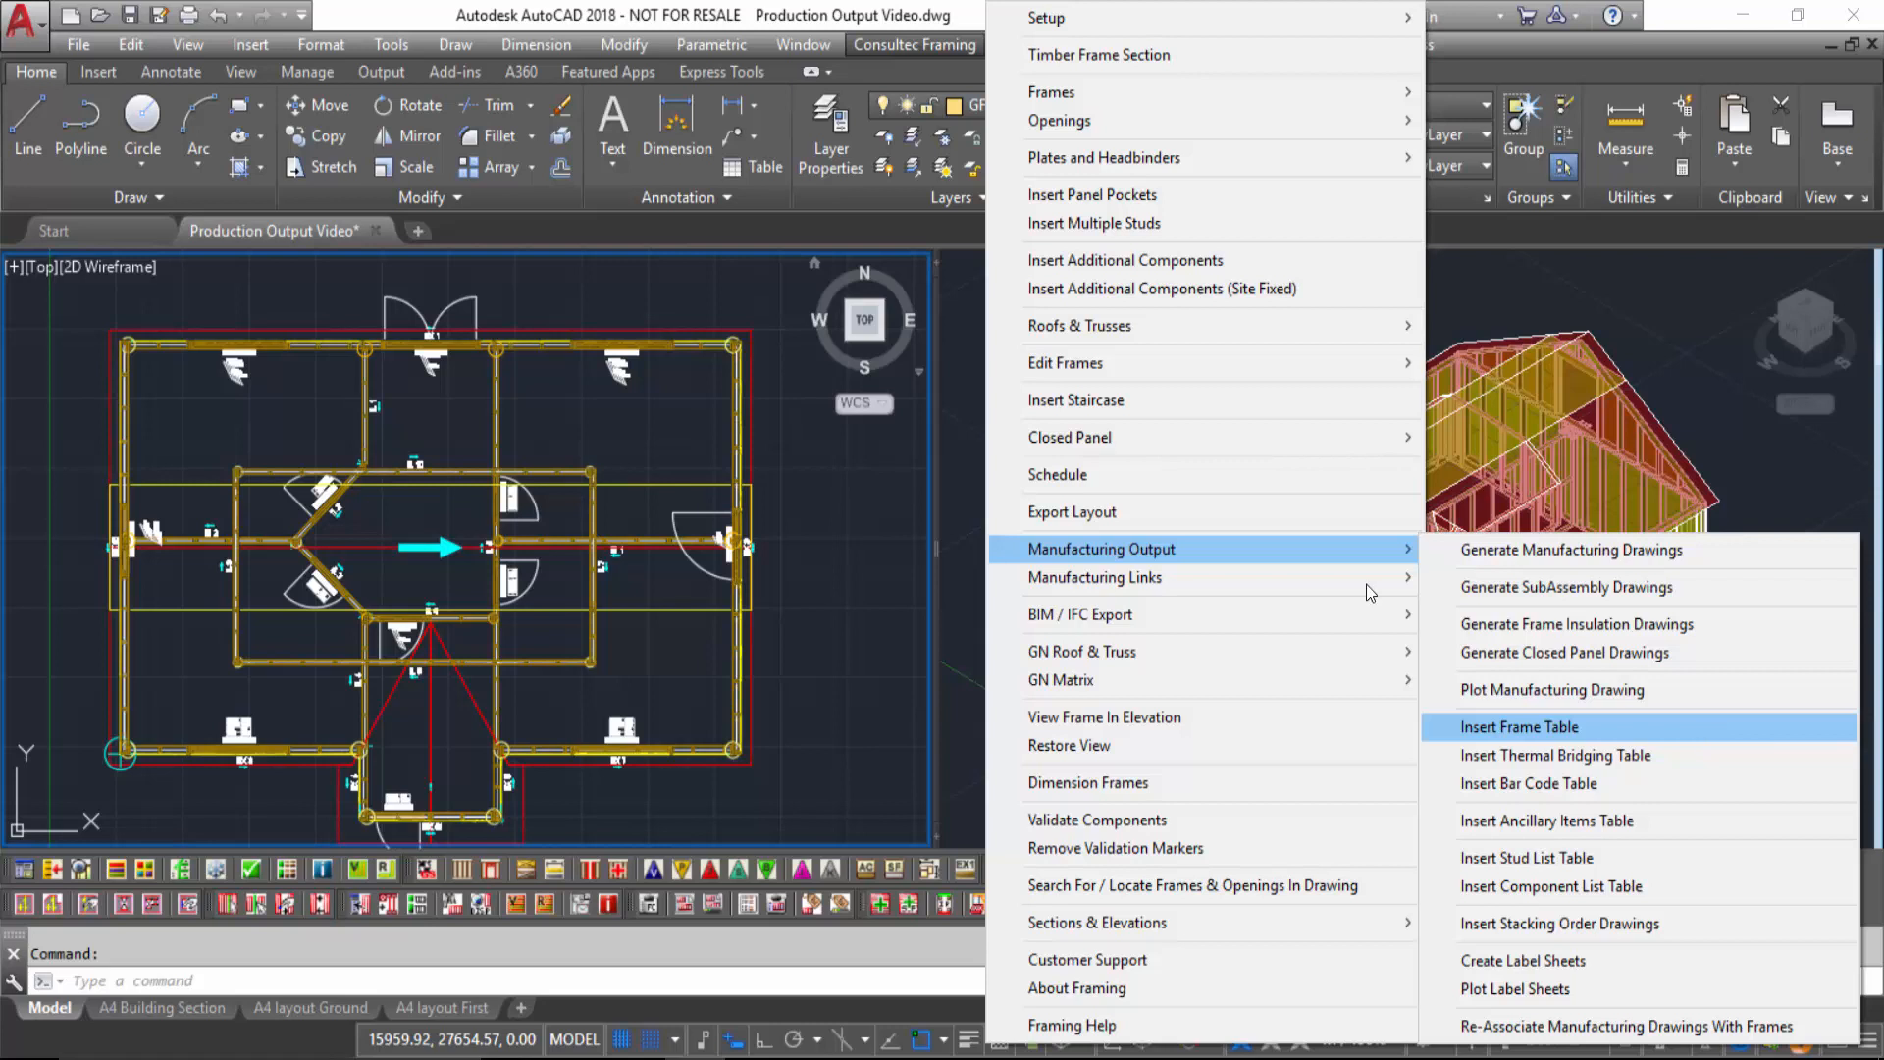
Start inserting a frame table and keep its spreadsheet file creation enabled, saving to Test.csv.
{"action": "left_click", "coordinate": [1707, 728]}
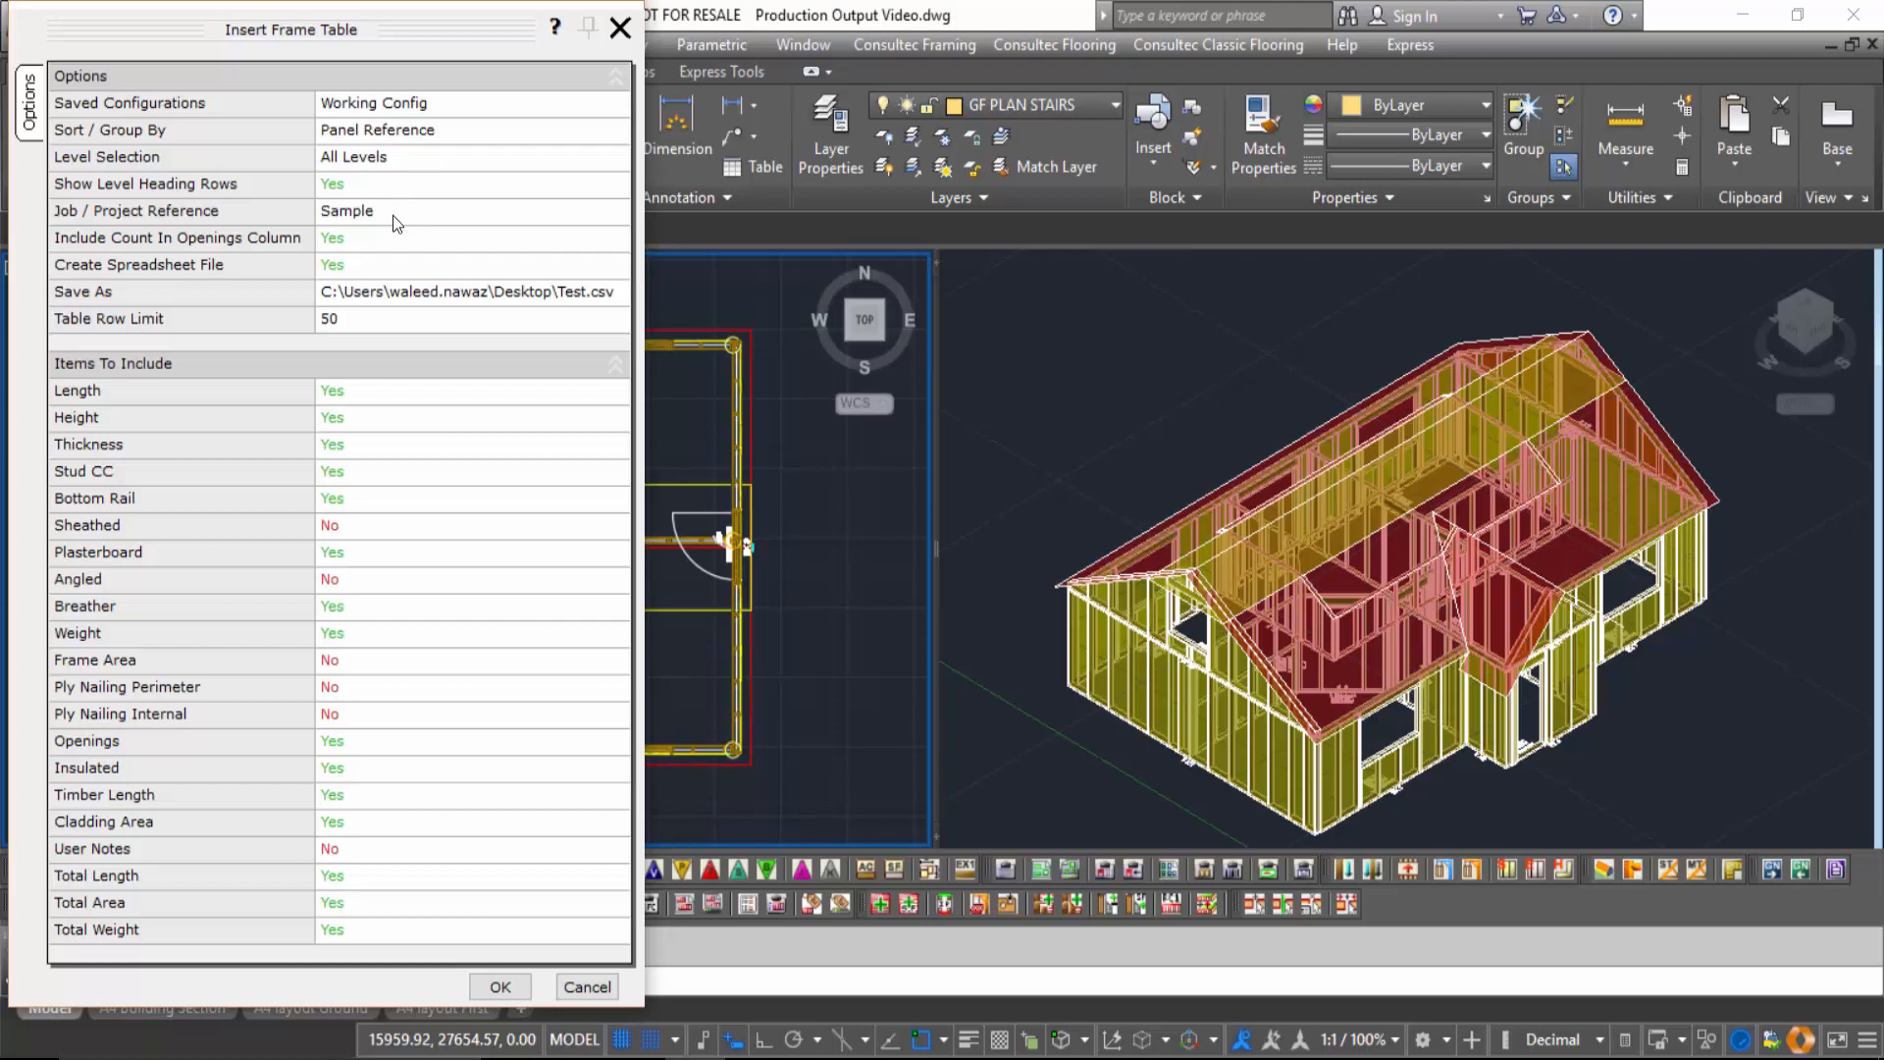
{"action": "left_click", "coordinate": [389, 264]}
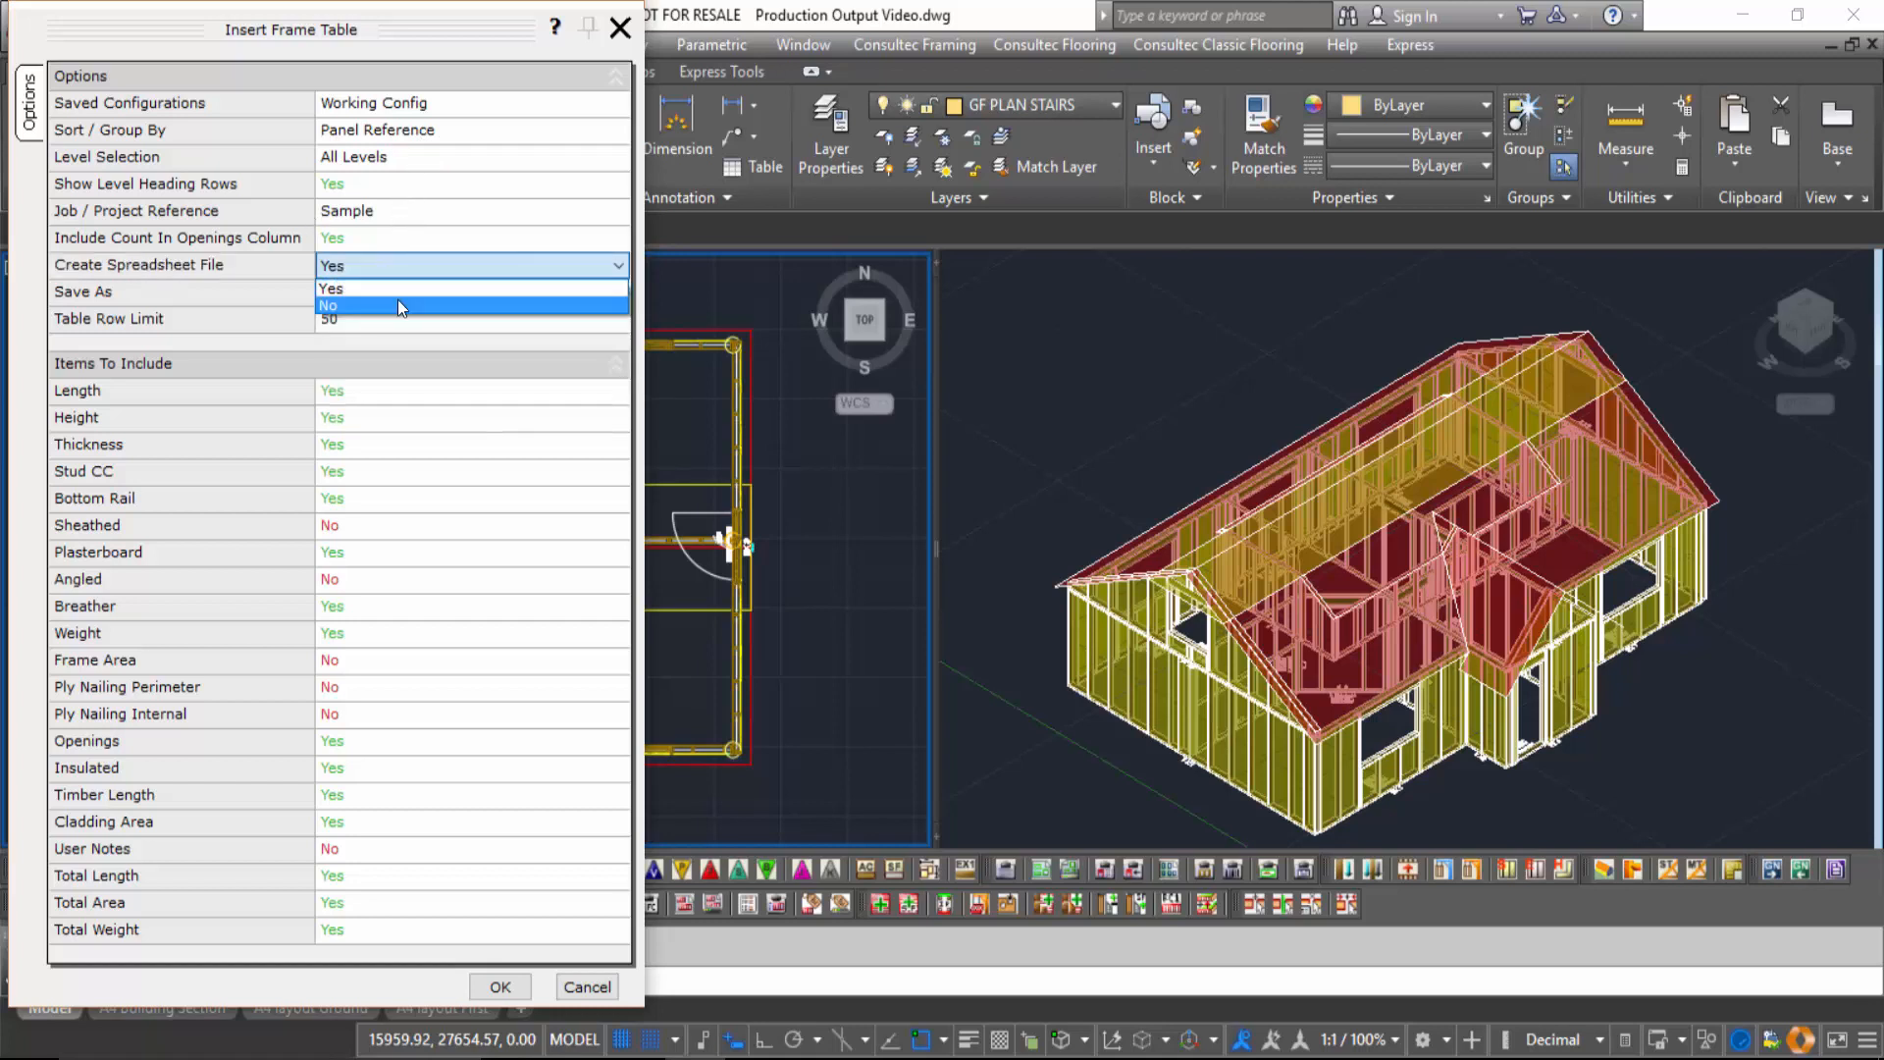
{"action": "left_click", "coordinate": [325, 234]}
{"action": "left_click", "coordinate": [541, 293]}
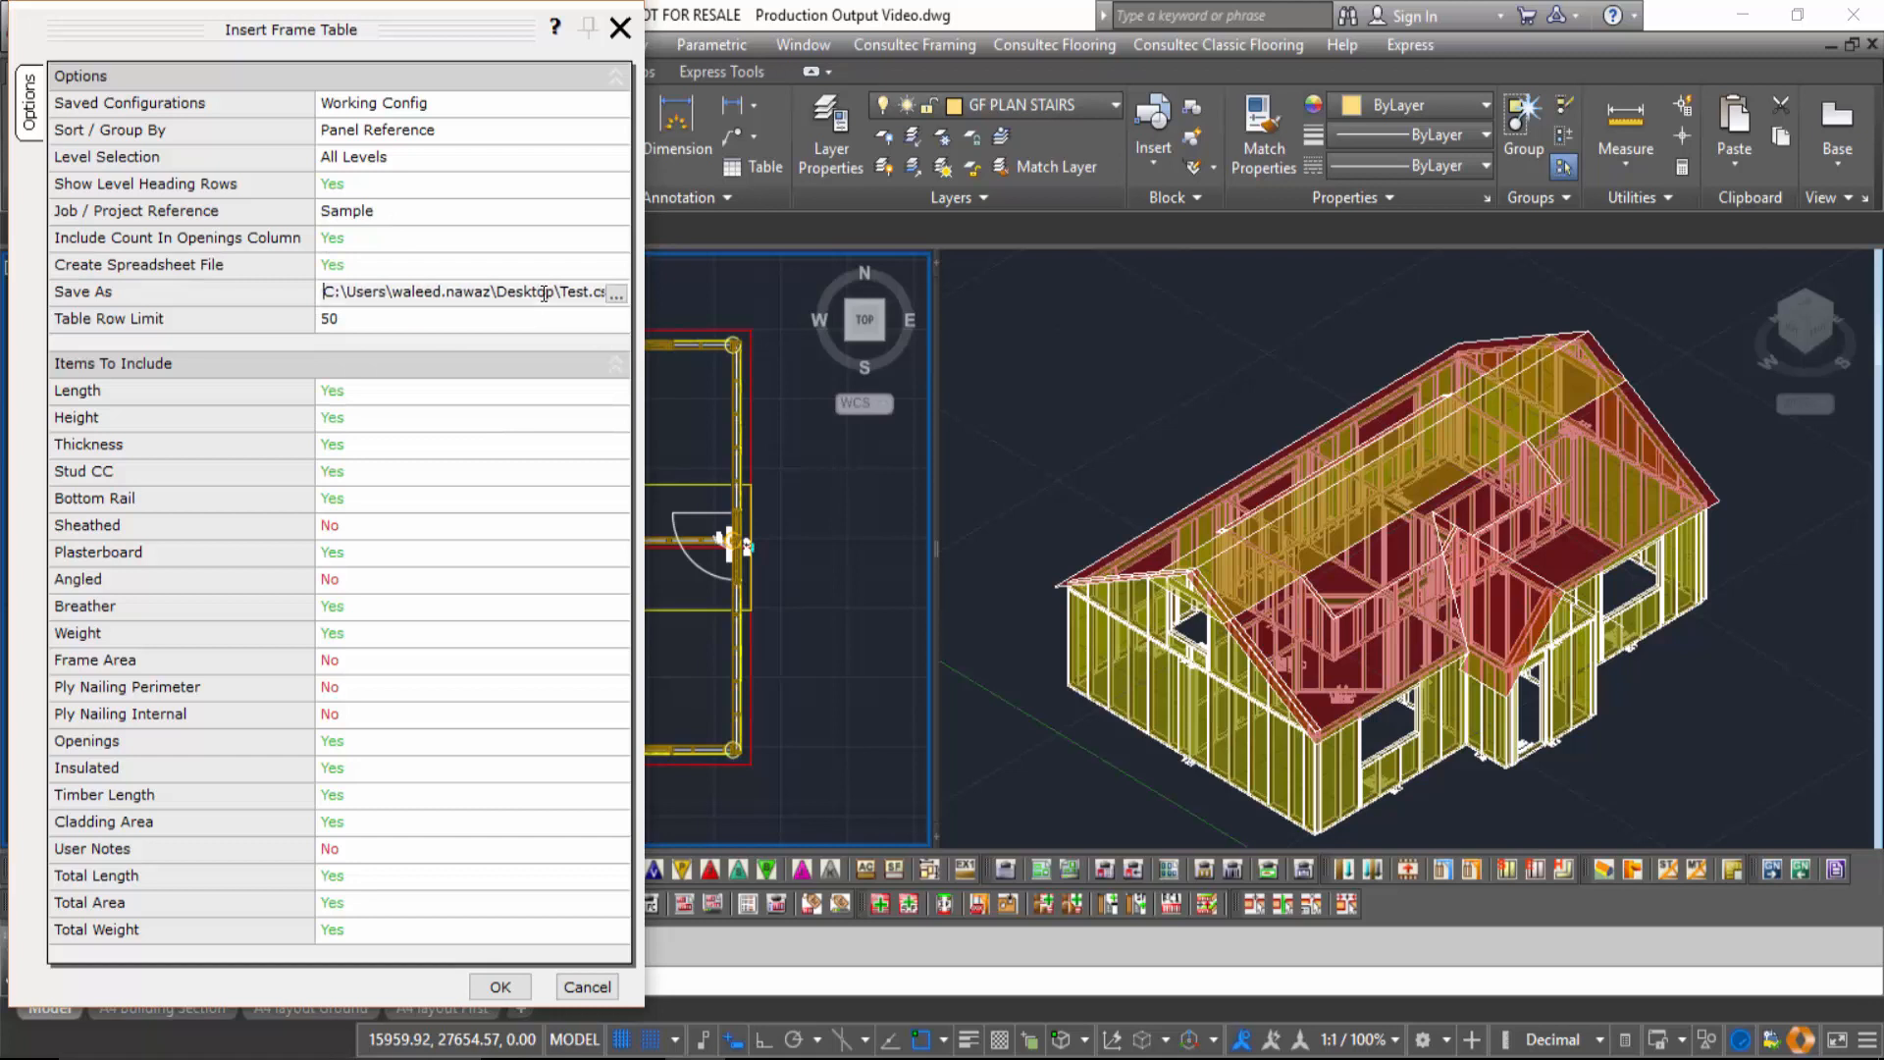
{"action": "left_click", "coordinate": [615, 293]}
{"action": "left_click", "coordinate": [454, 291]}
Examine the inclusion choices for height, thickness, breather and ply nailing perimeter in the frame table options.
{"action": "left_click", "coordinate": [344, 413]}
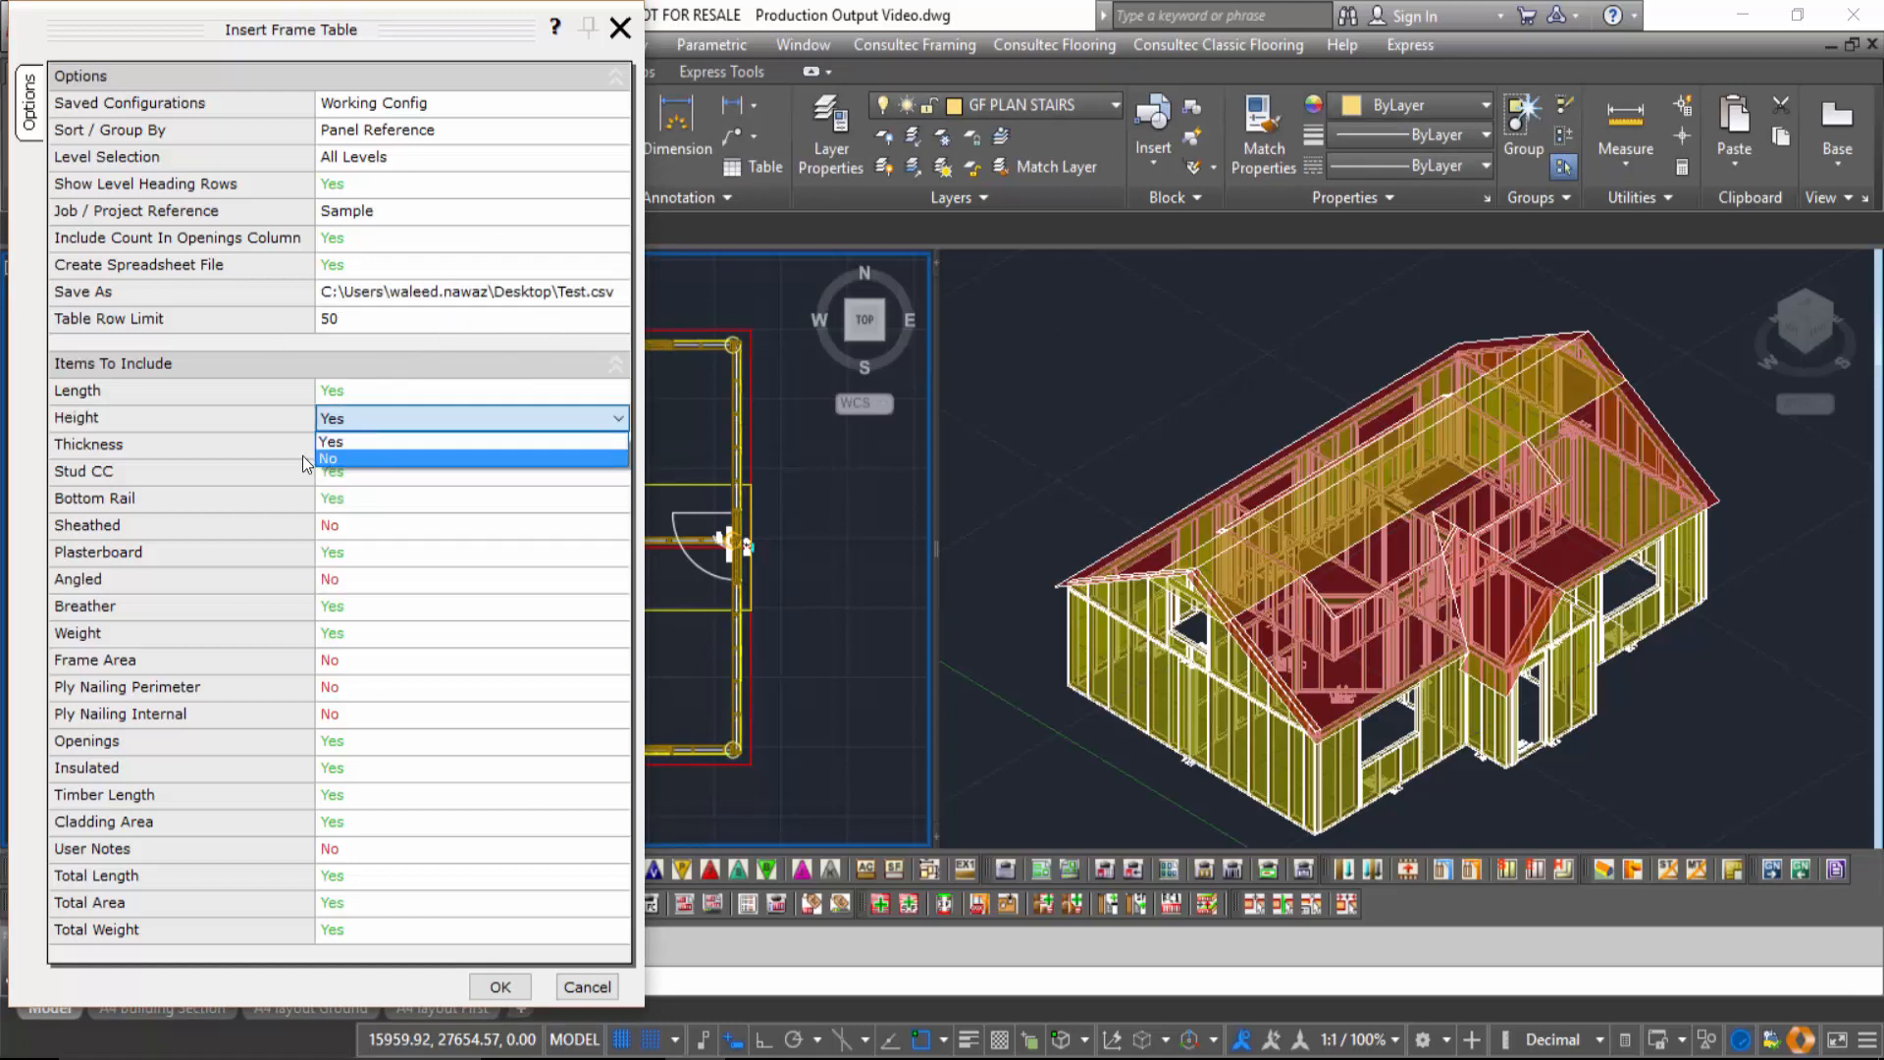
{"action": "left_click", "coordinate": [331, 442]}
{"action": "left_click", "coordinate": [332, 446]}
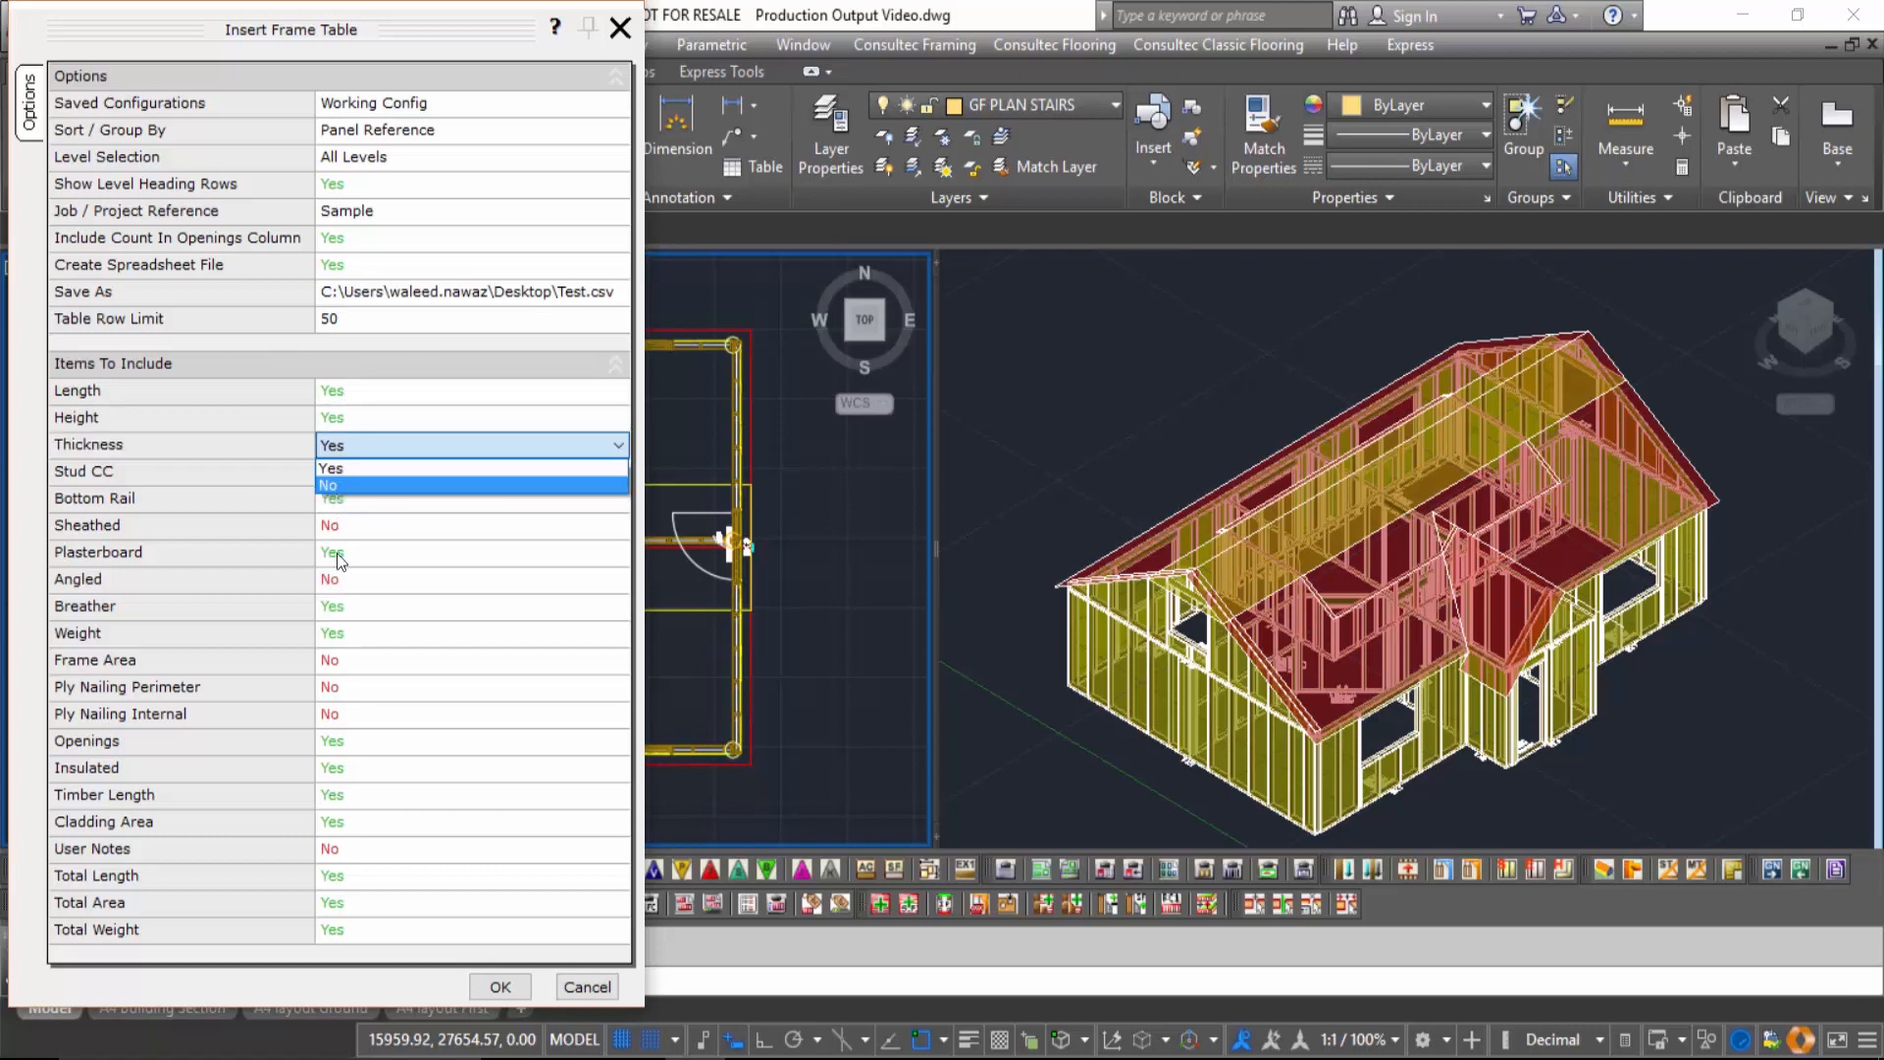
{"action": "left_click", "coordinate": [344, 606]}
{"action": "left_click", "coordinate": [348, 609]}
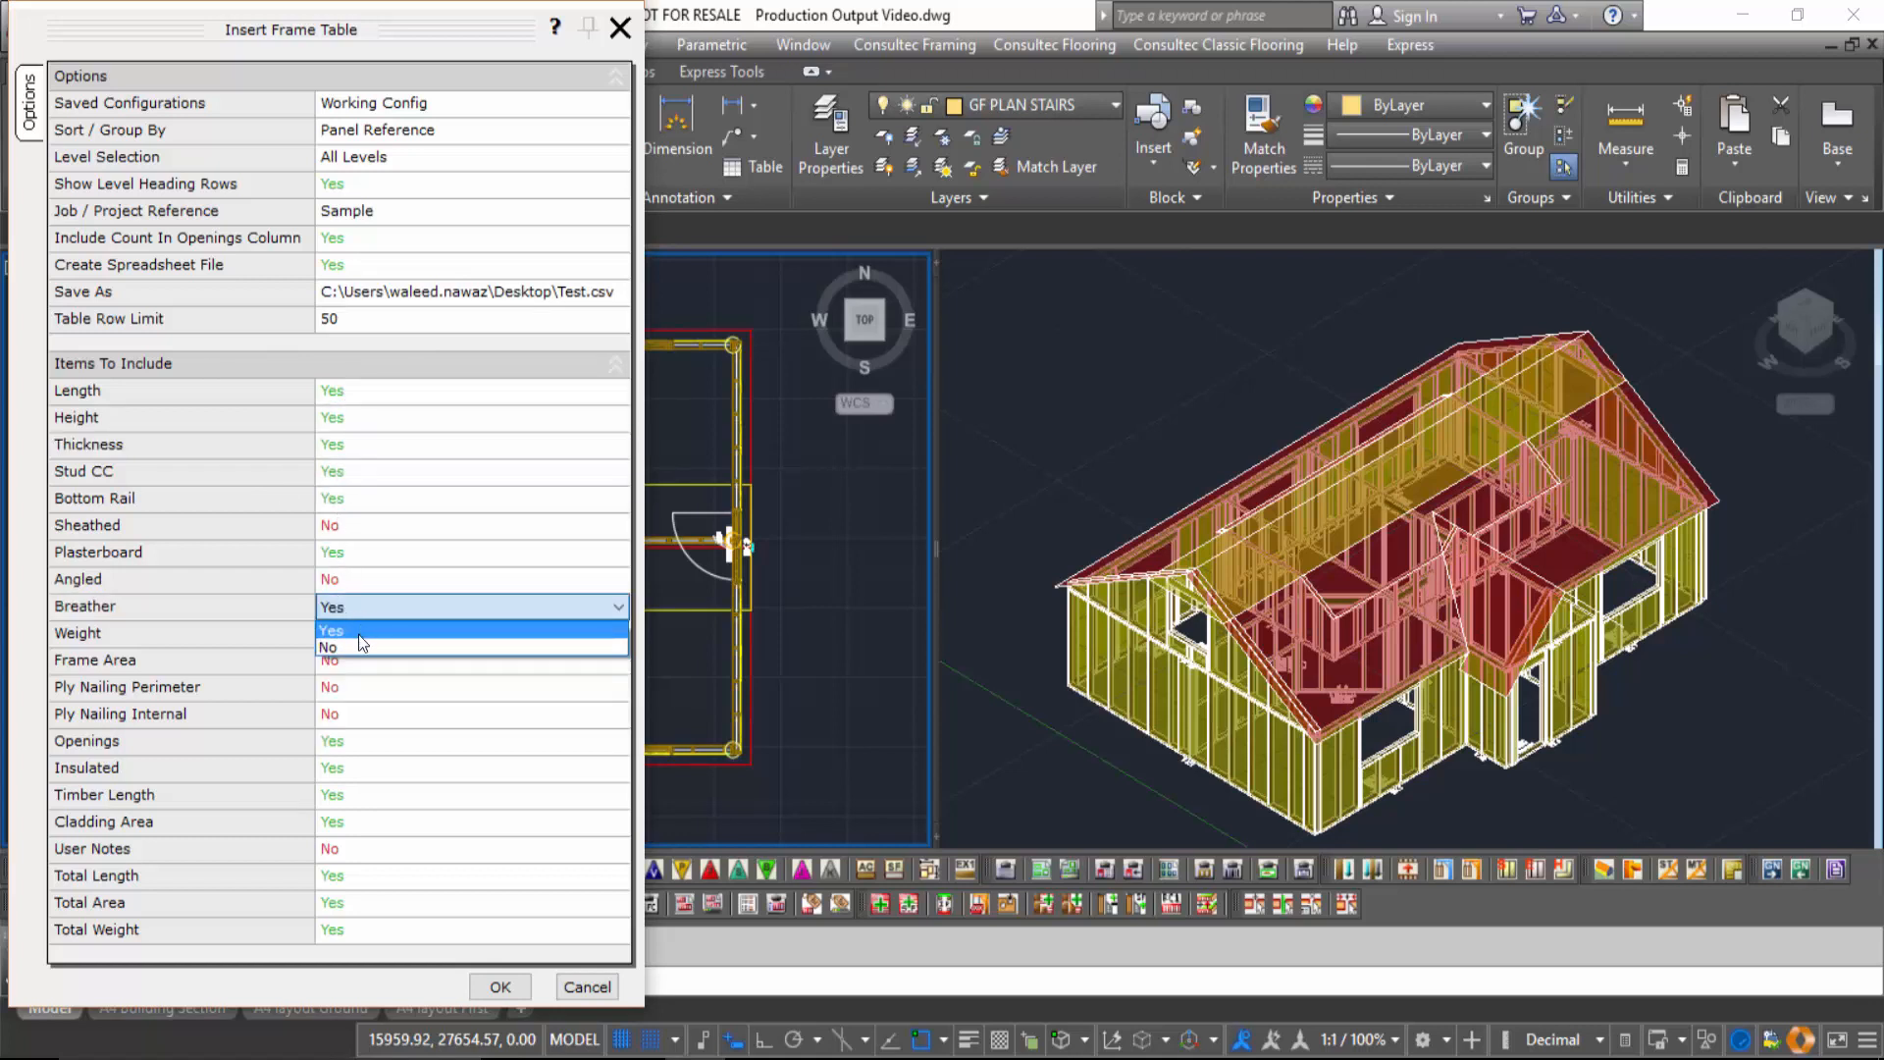
{"action": "left_click", "coordinate": [385, 677]}
{"action": "left_click", "coordinate": [385, 682]}
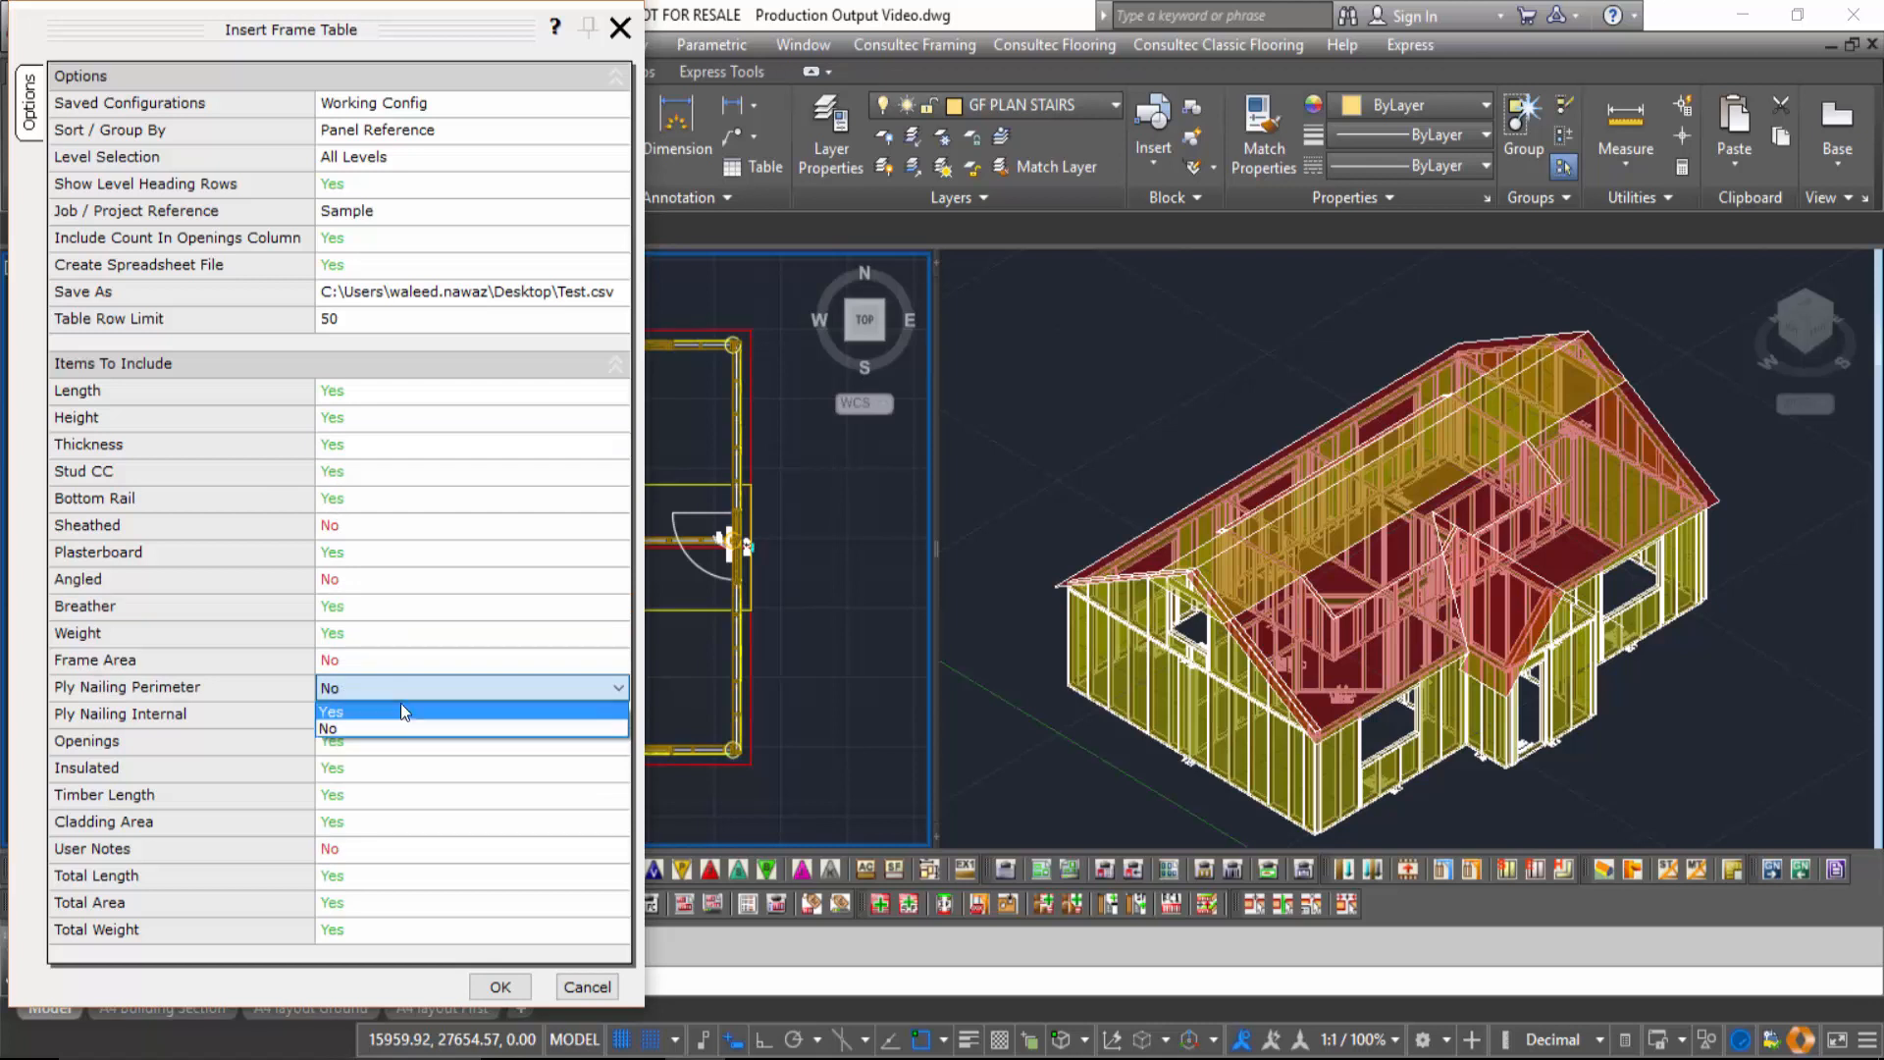
{"action": "left_click", "coordinate": [391, 727]}
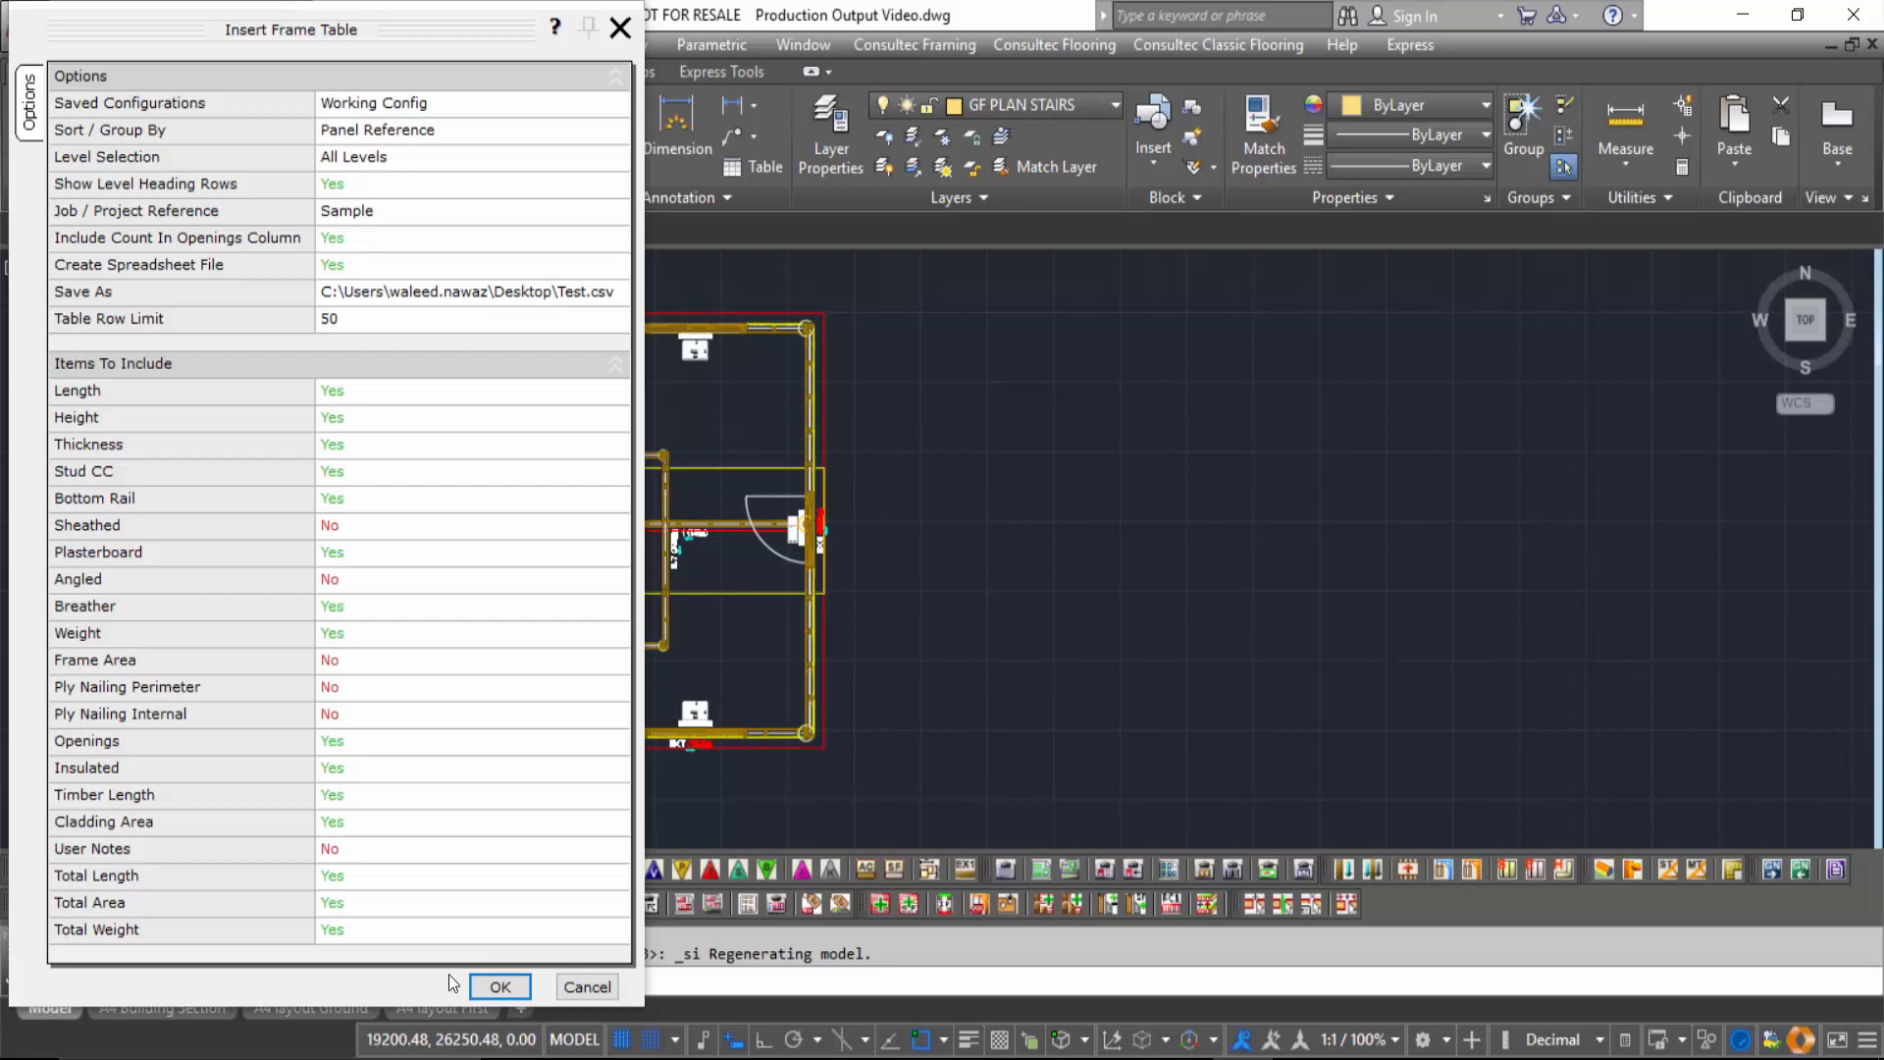
Accept the frame table options, place the table beside the floor plan in model space and inspect its upper rows.
{"action": "left_click", "coordinate": [497, 987]}
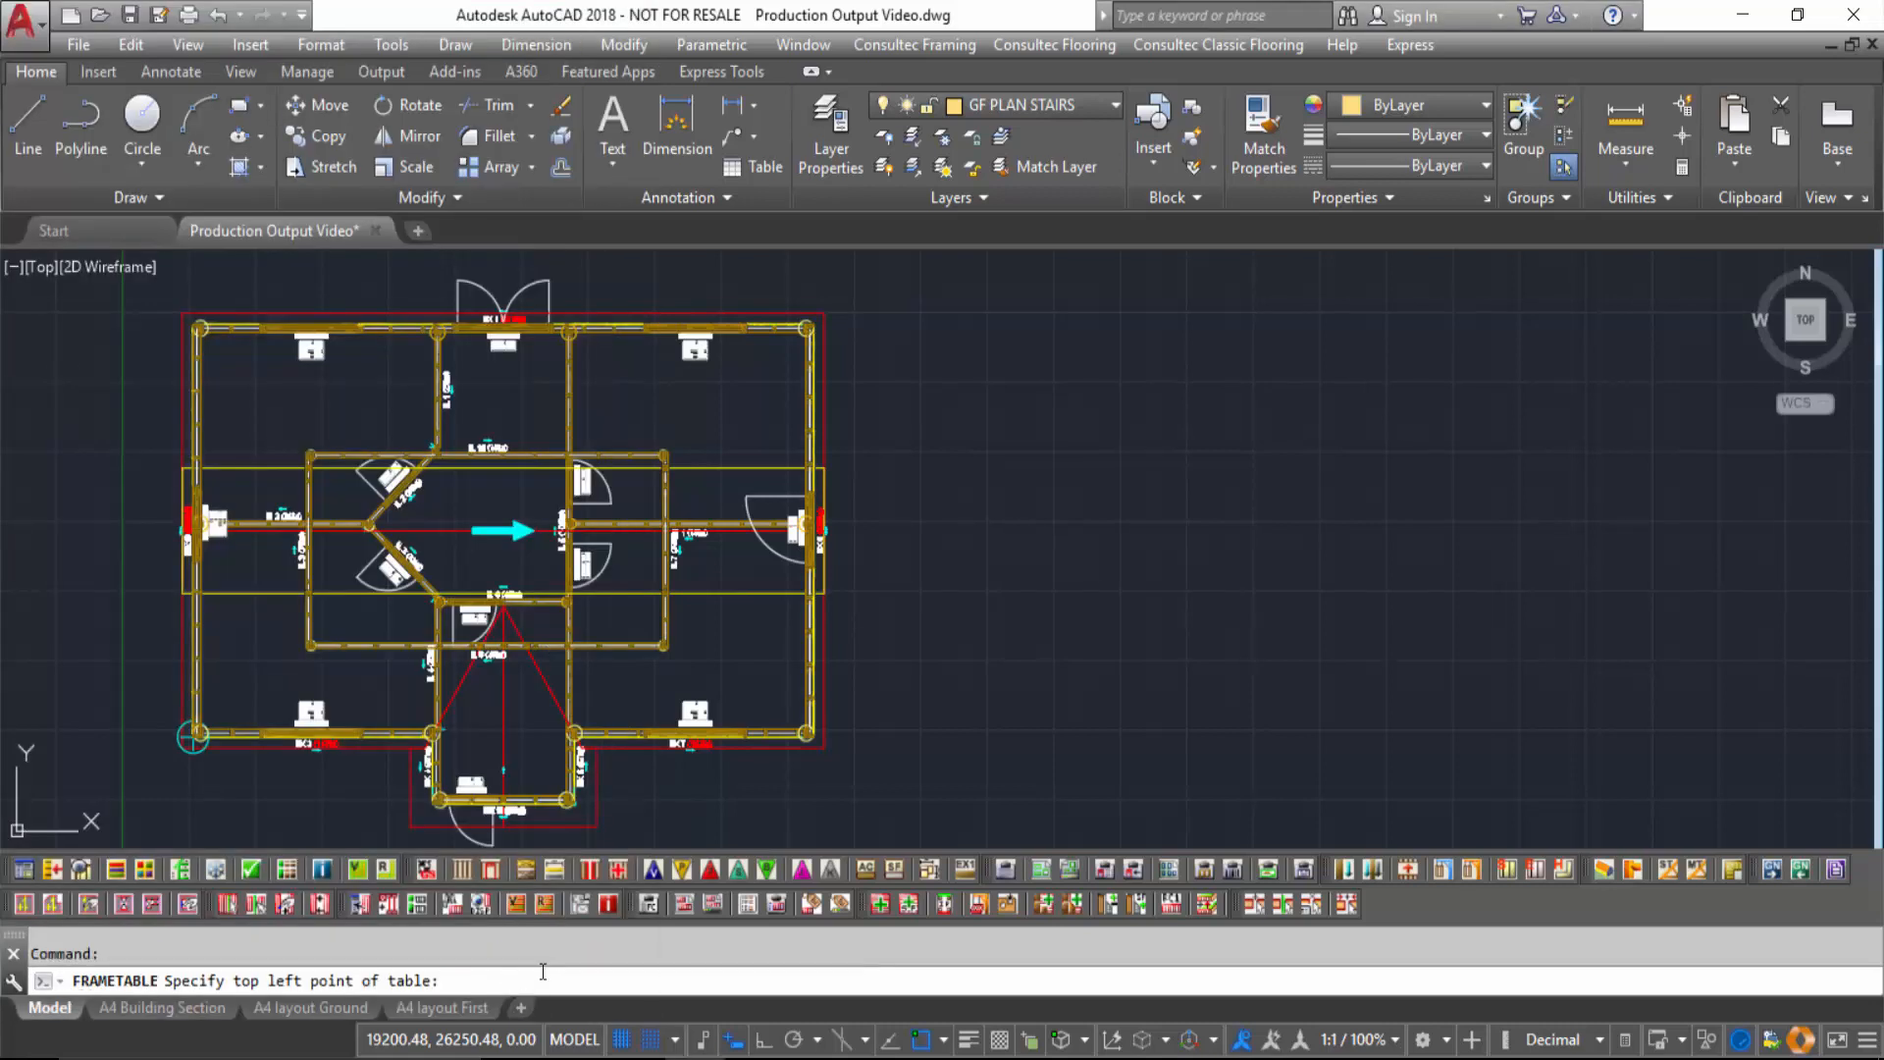
{"action": "left_click", "coordinate": [963, 315]}
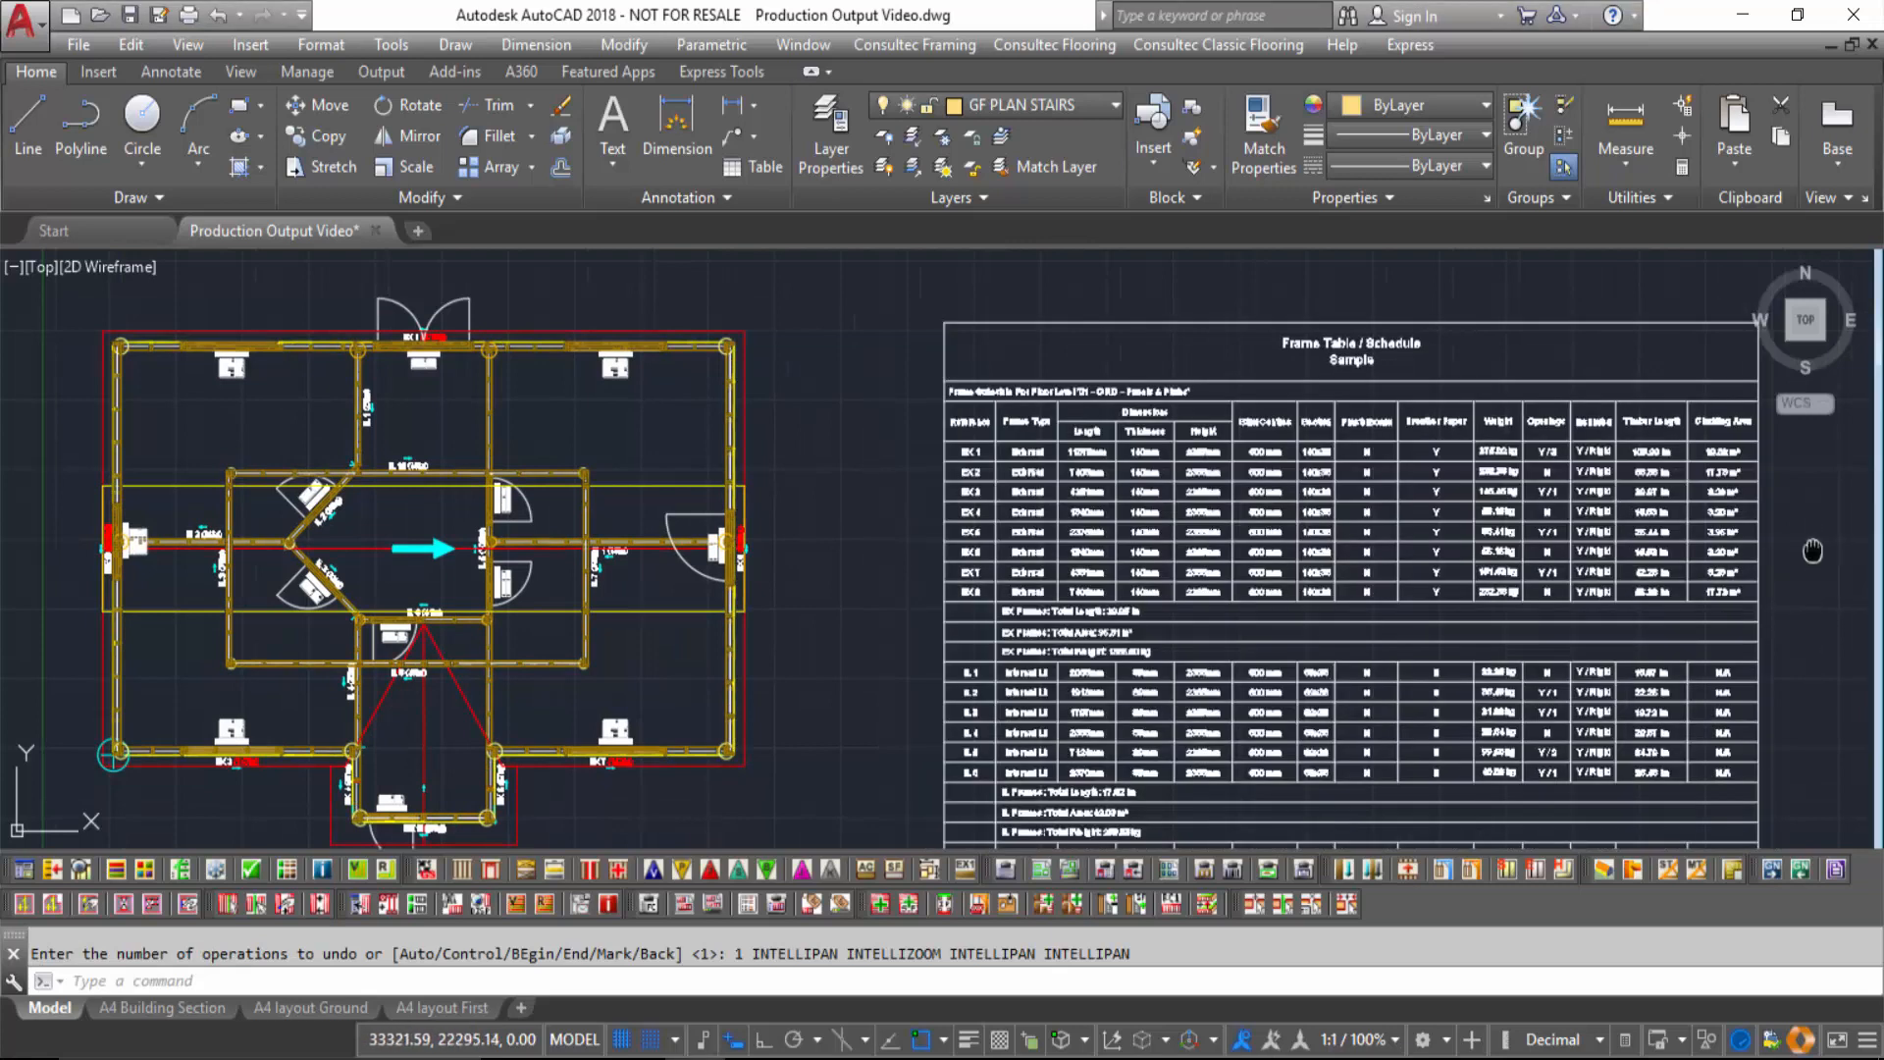
{"action": "middle_click_drag", "start_coordinate": [1633, 481], "coordinate": [1342, 473]}
{"action": "scroll", "coordinate": [1348, 446], "scroll_direction": "up", "scroll_amount": 4}
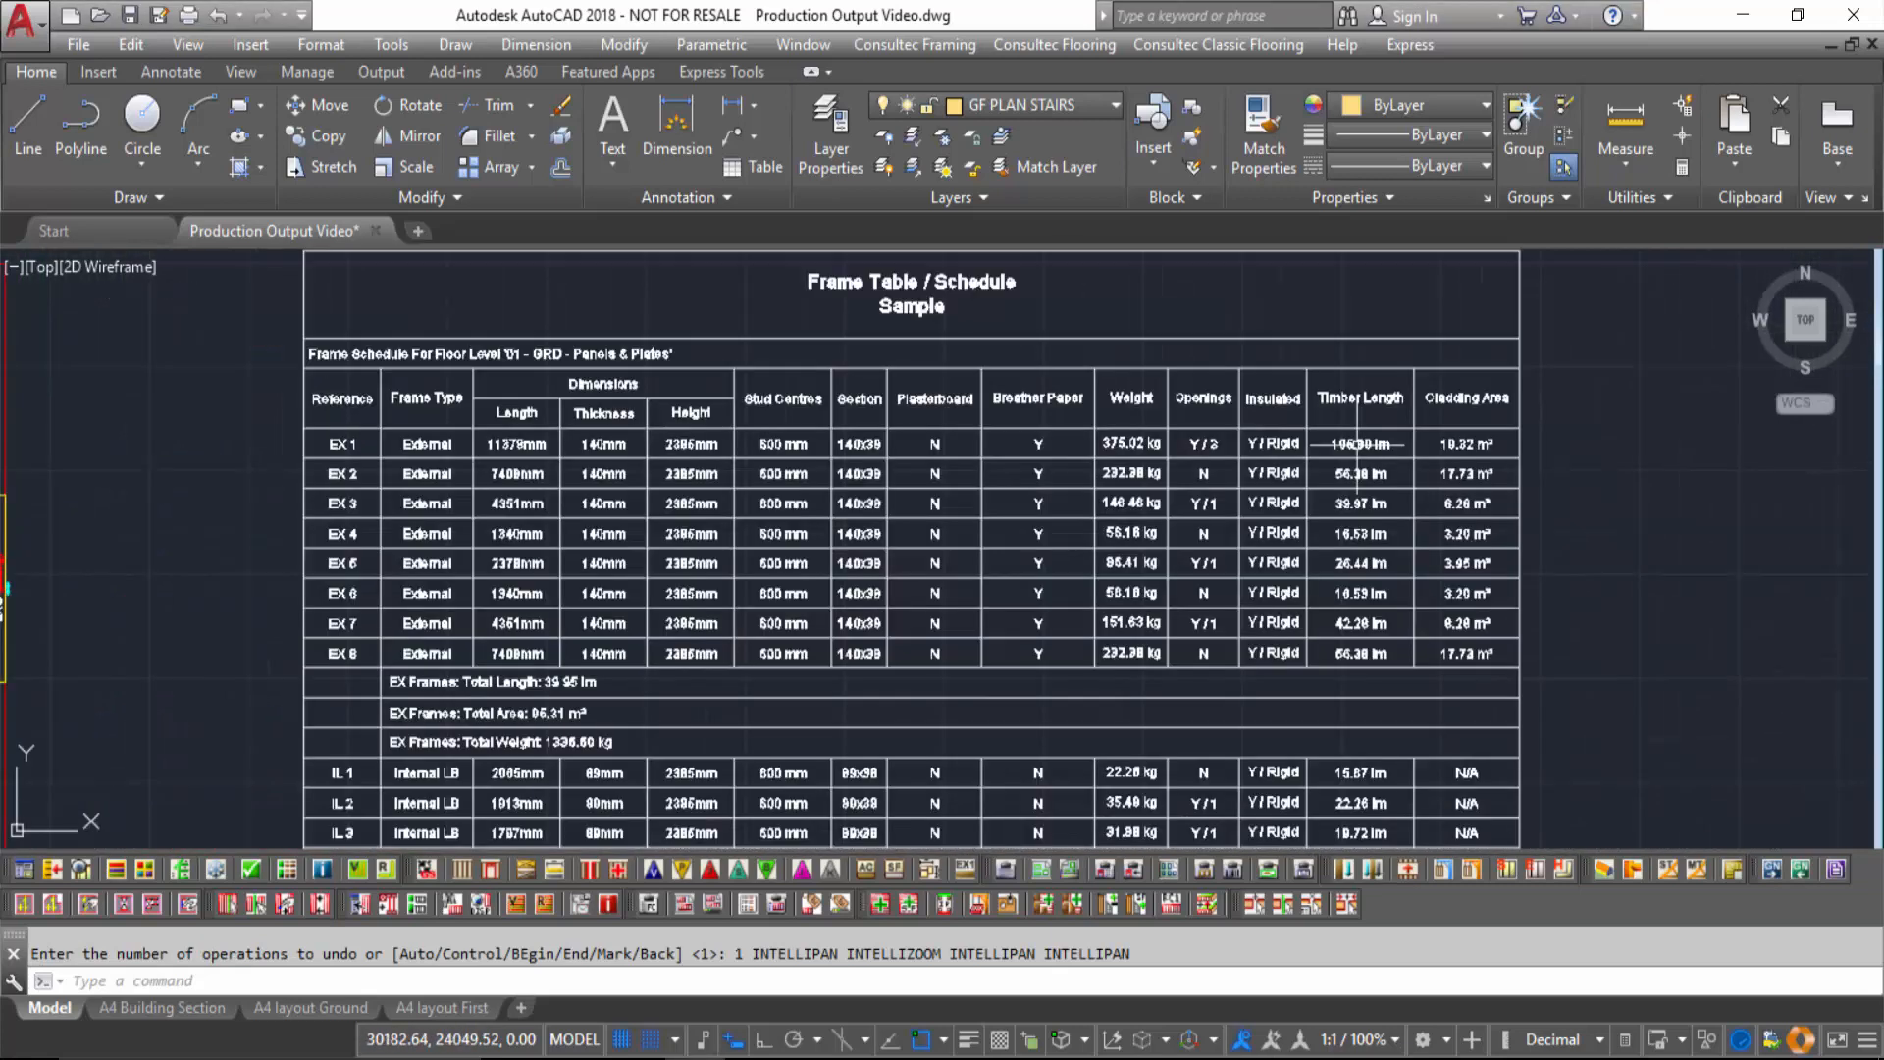
{"action": "middle_click_drag", "start_coordinate": [1607, 609], "coordinate": [1738, 629]}
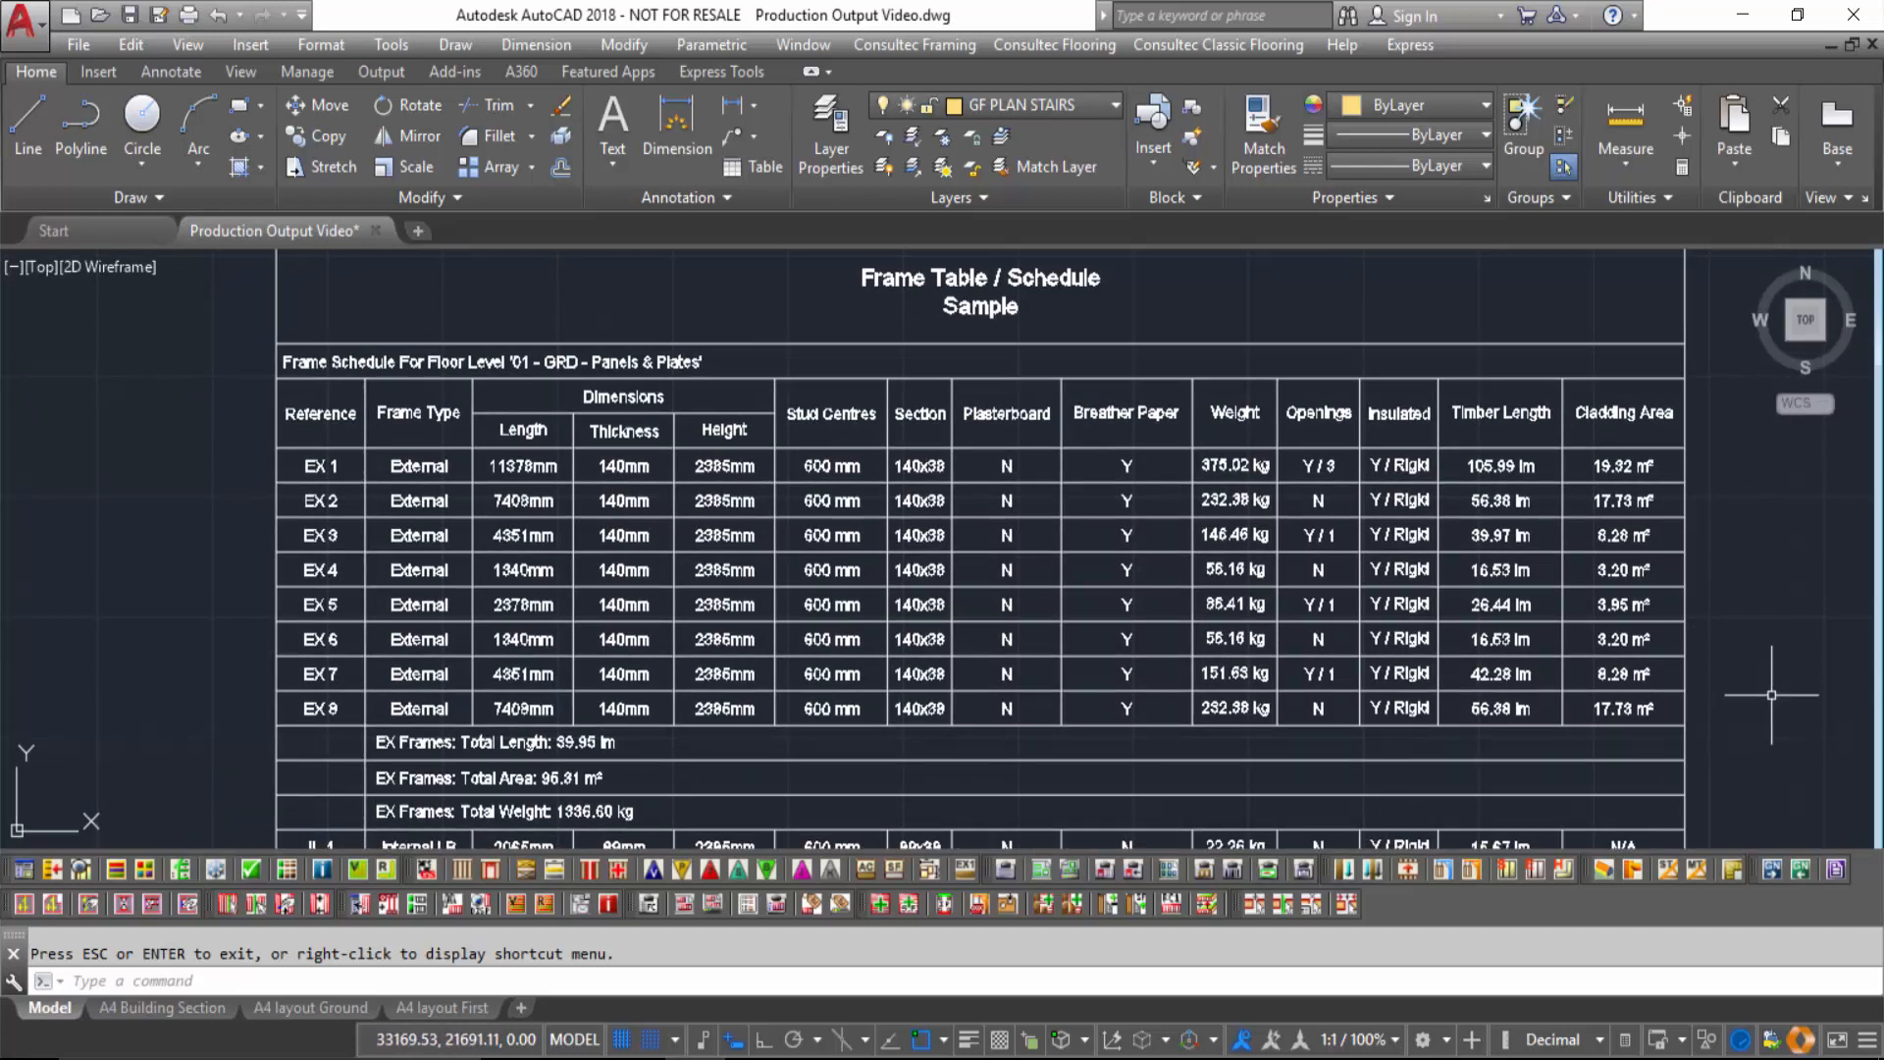
{"action": "middle_click_drag", "start_coordinate": [1771, 720], "coordinate": [1767, 677]}
{"action": "left_click_drag", "start_coordinate": [1767, 677], "coordinate": [1759, 642]}
{"action": "middle_click_drag", "start_coordinate": [1759, 643], "coordinate": [1760, 638]}
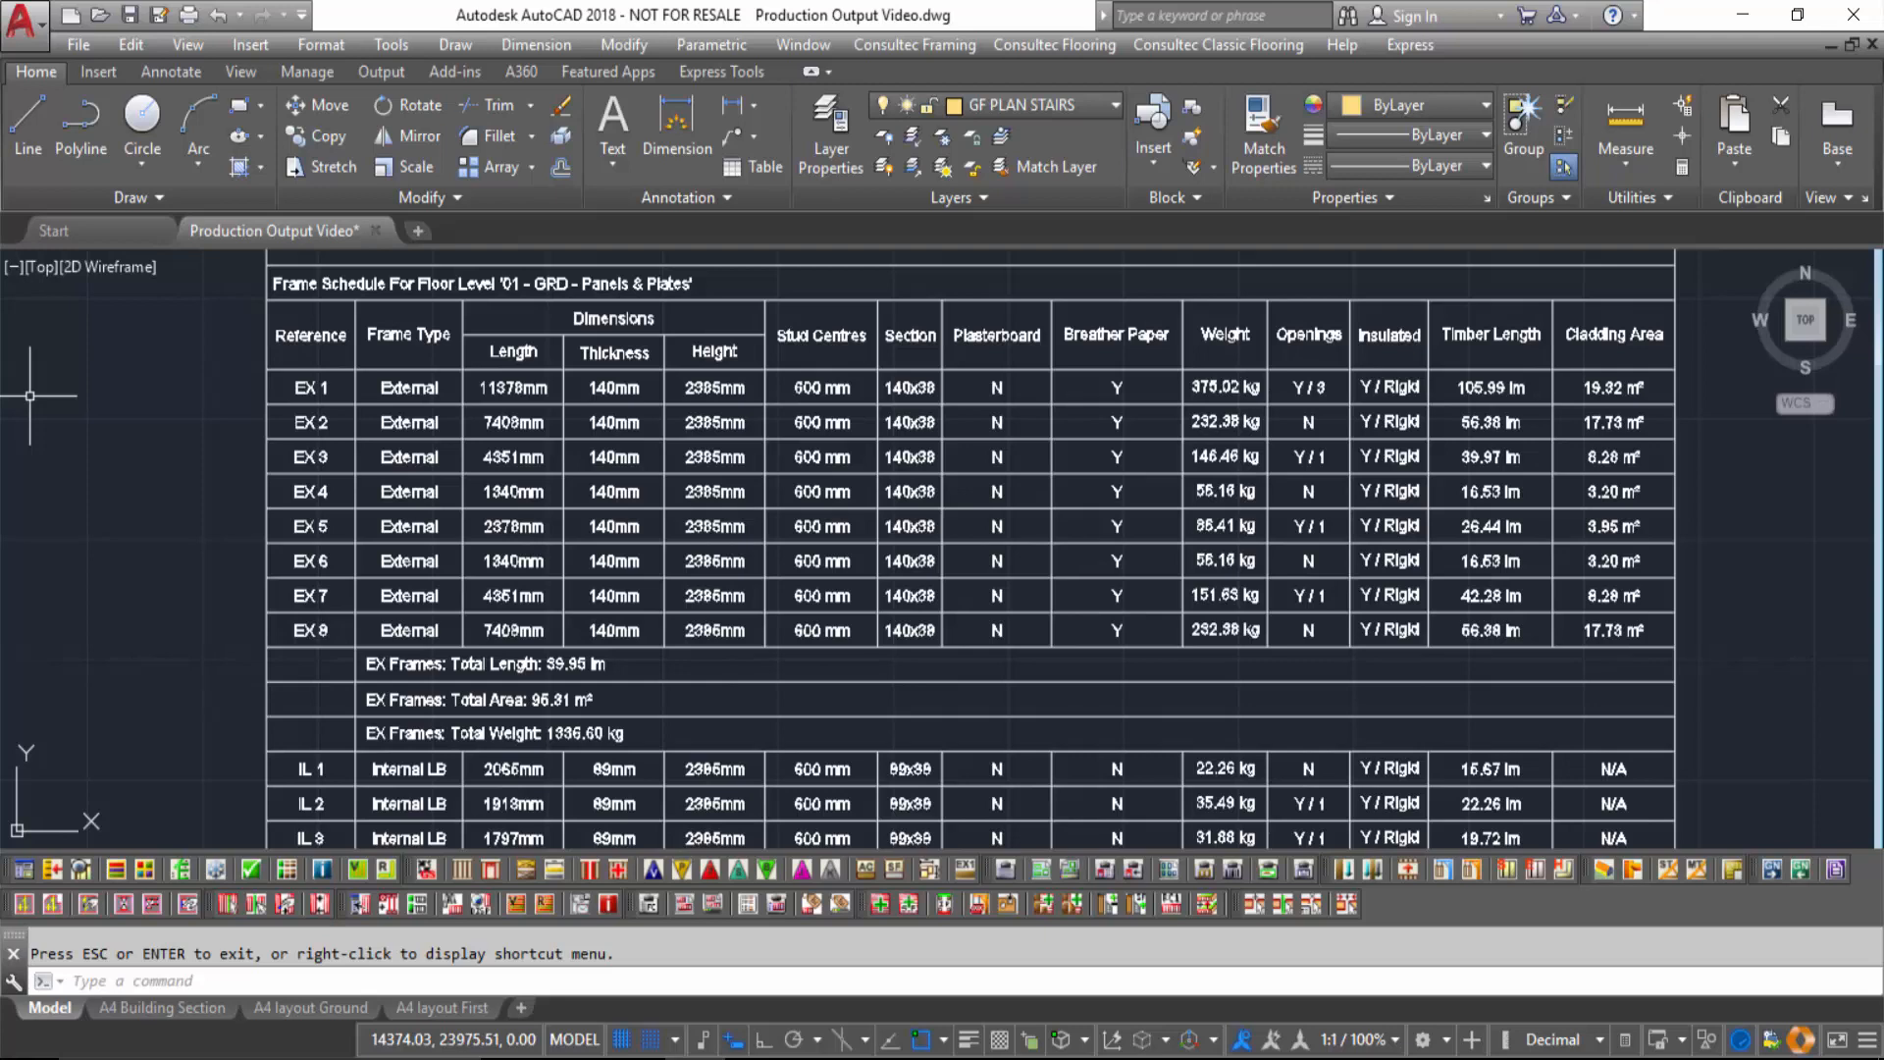
Show the properties of the inserted frame table and review its column and totals inclusion options.
{"action": "key", "text": "Escape"}
{"action": "key", "text": "ctrl+1"}
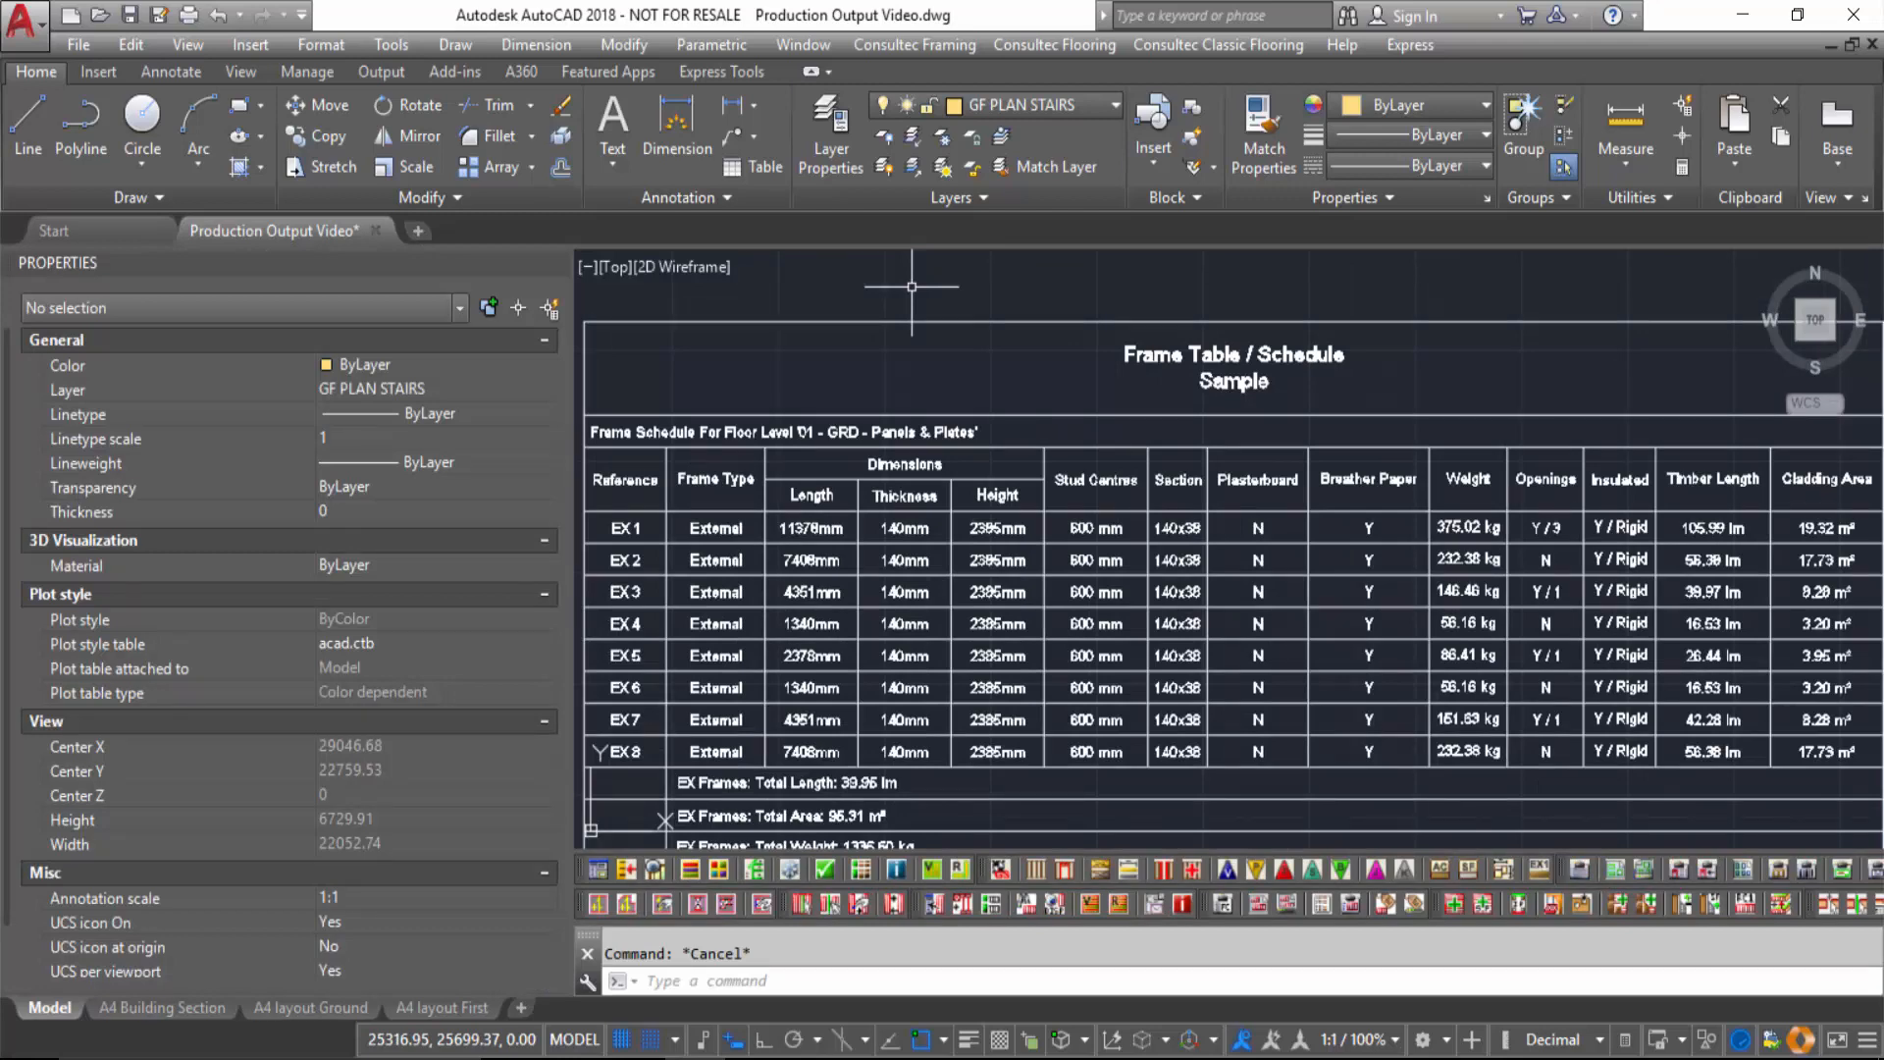
{"action": "left_click", "coordinate": [912, 287]}
{"action": "left_click", "coordinate": [821, 343]}
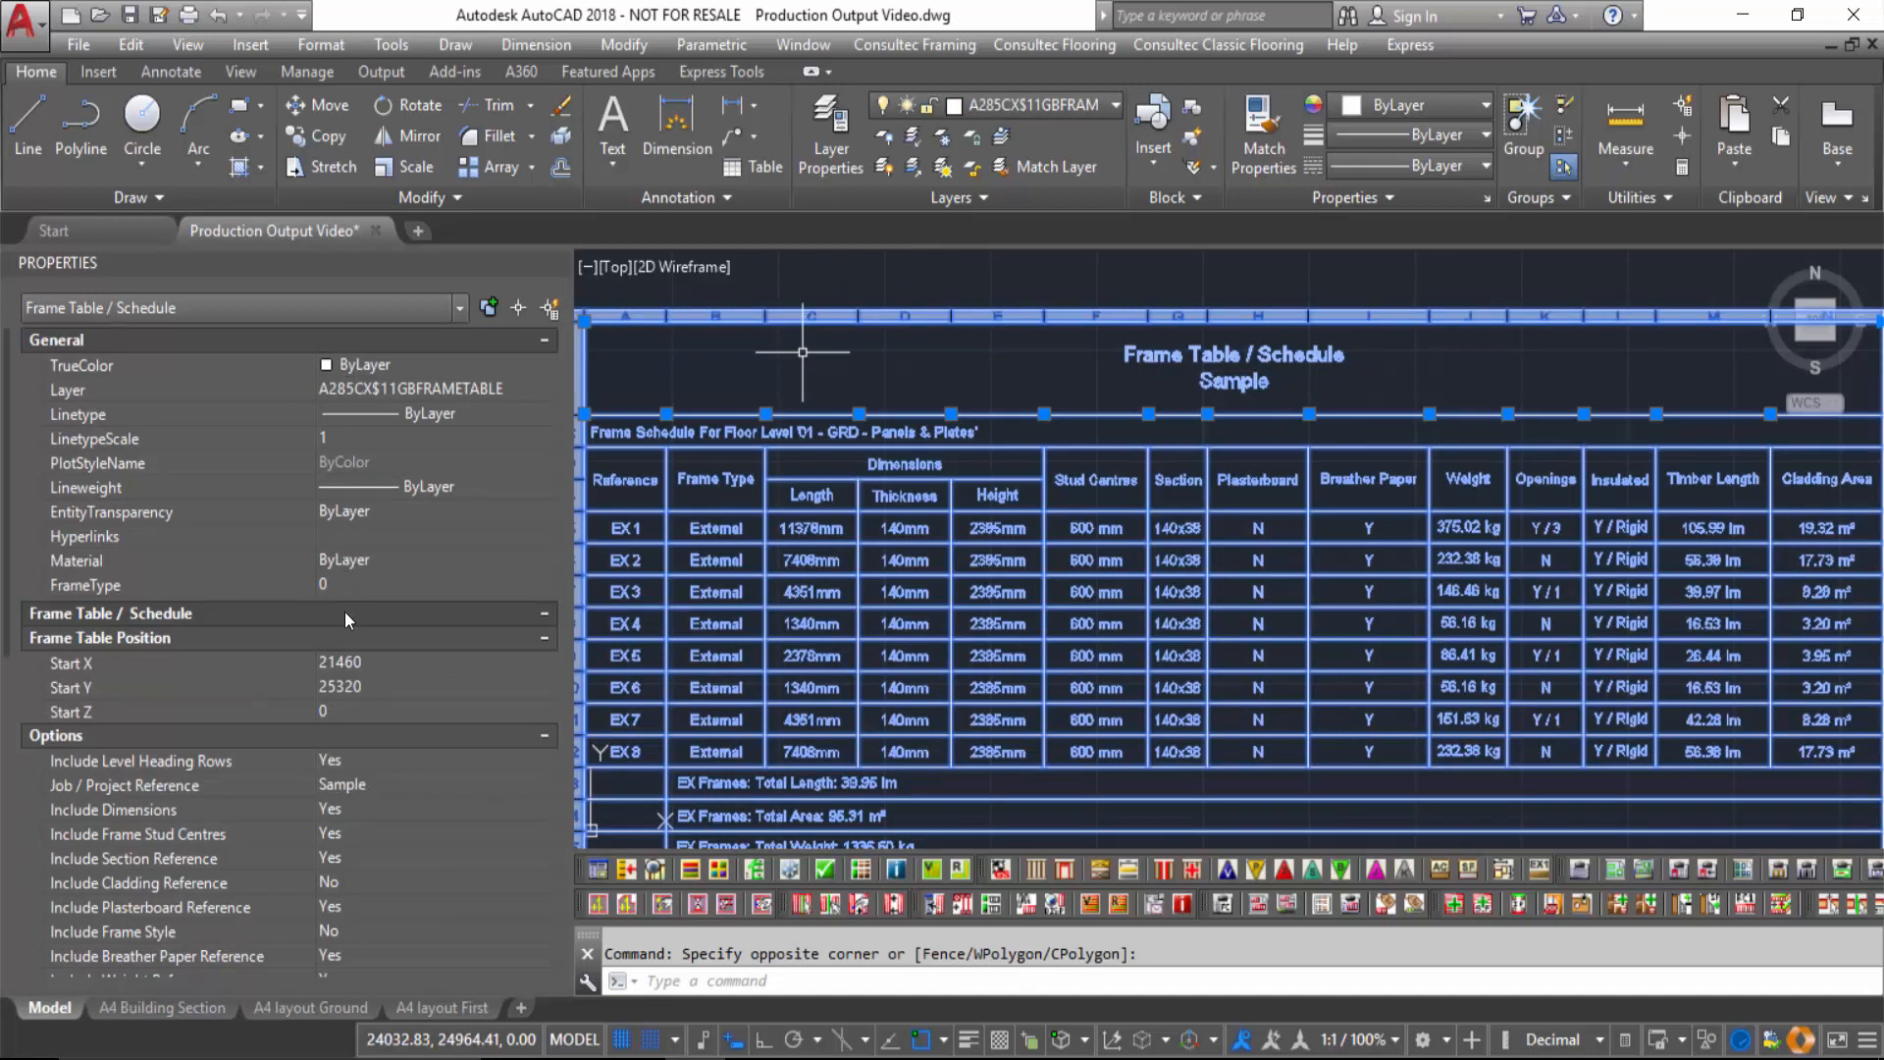
{"action": "scroll", "coordinate": [279, 660], "scroll_direction": "down", "scroll_amount": 4}
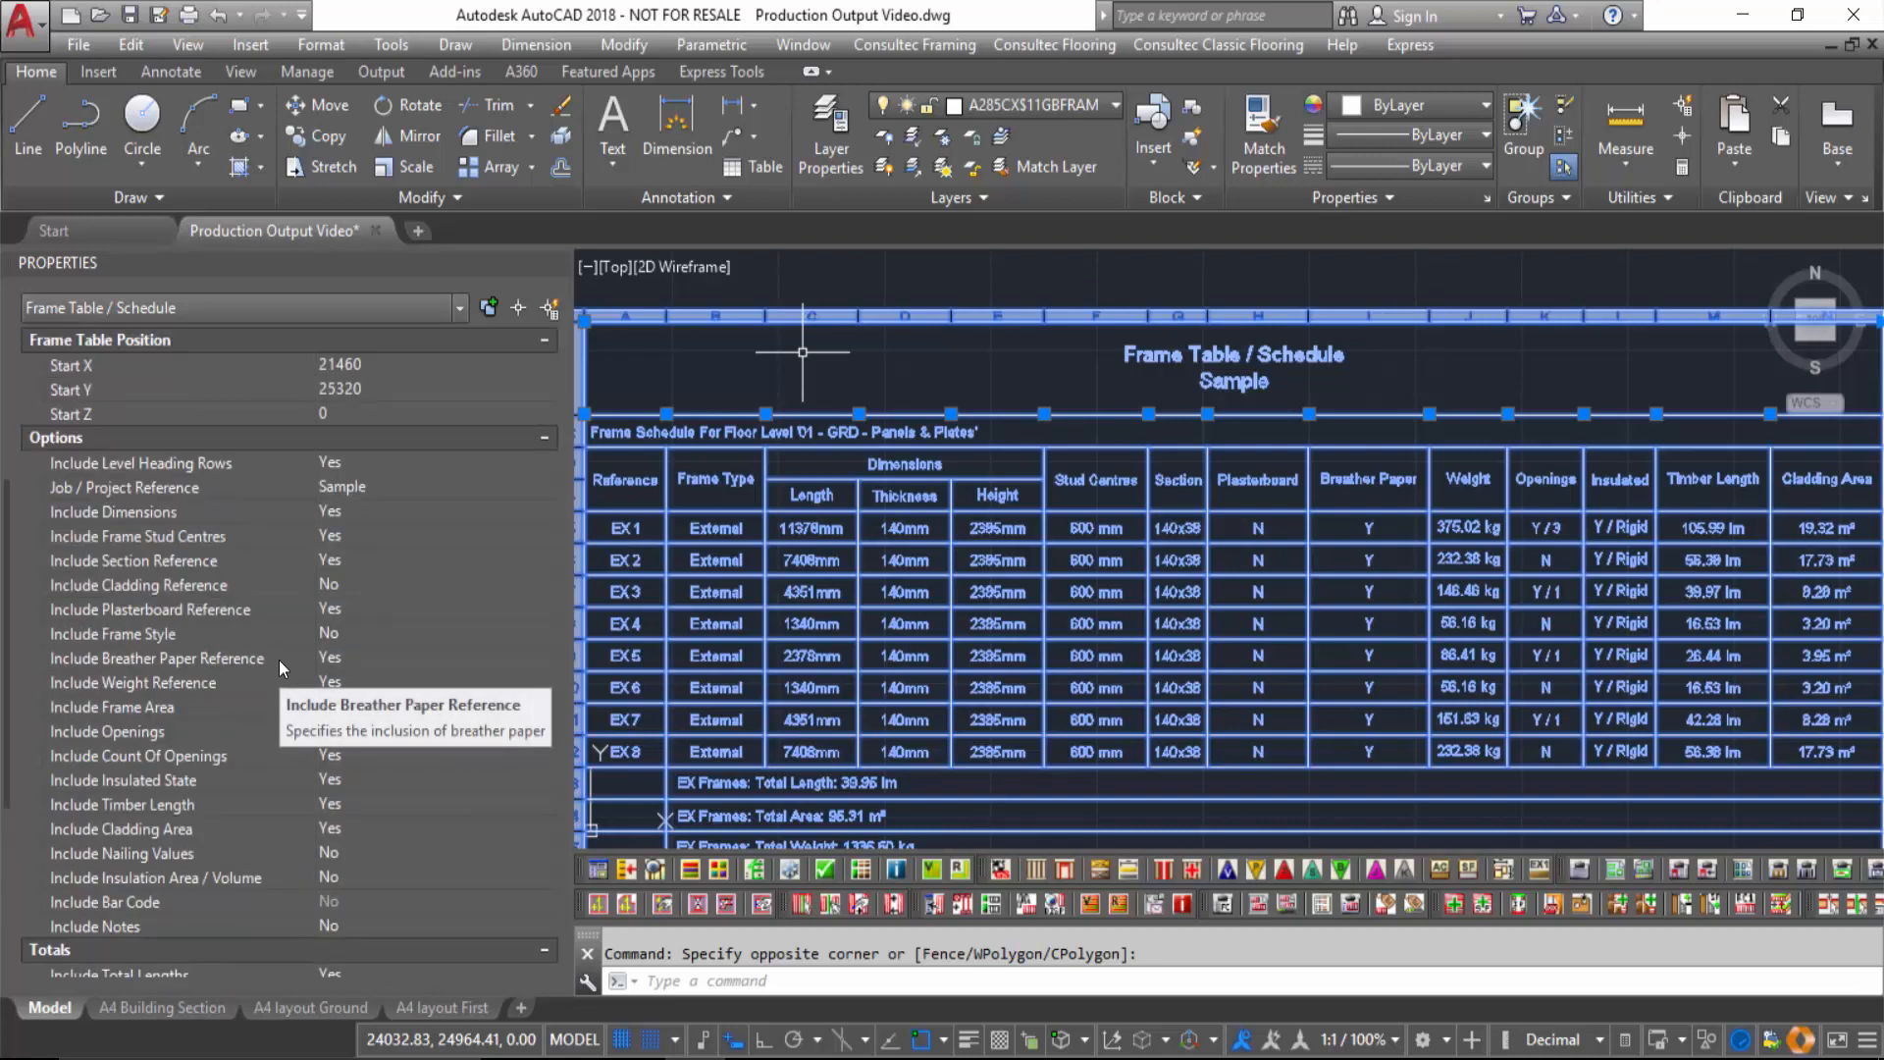
{"action": "scroll", "coordinate": [222, 708], "scroll_direction": "down", "scroll_amount": 2}
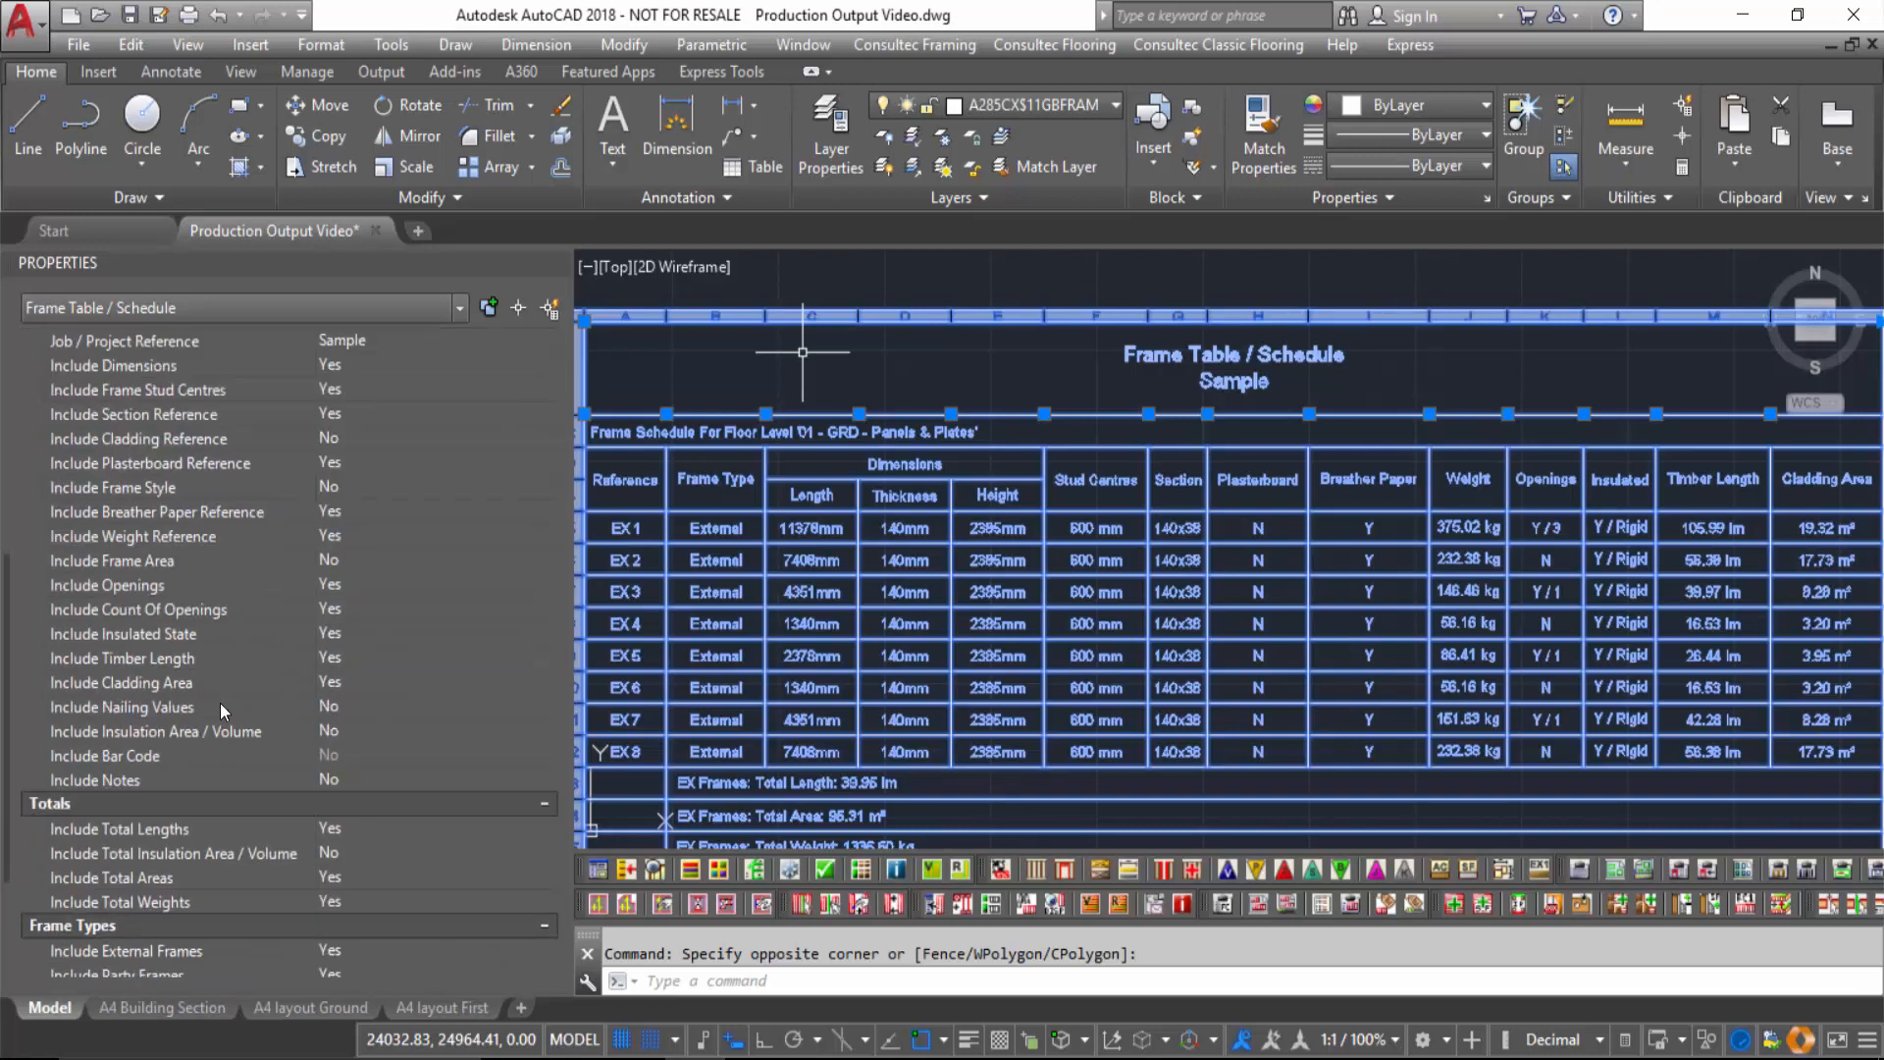
Exclude the total lengths, total areas and total weights from the frame table.
{"action": "left_click", "coordinate": [334, 828]}
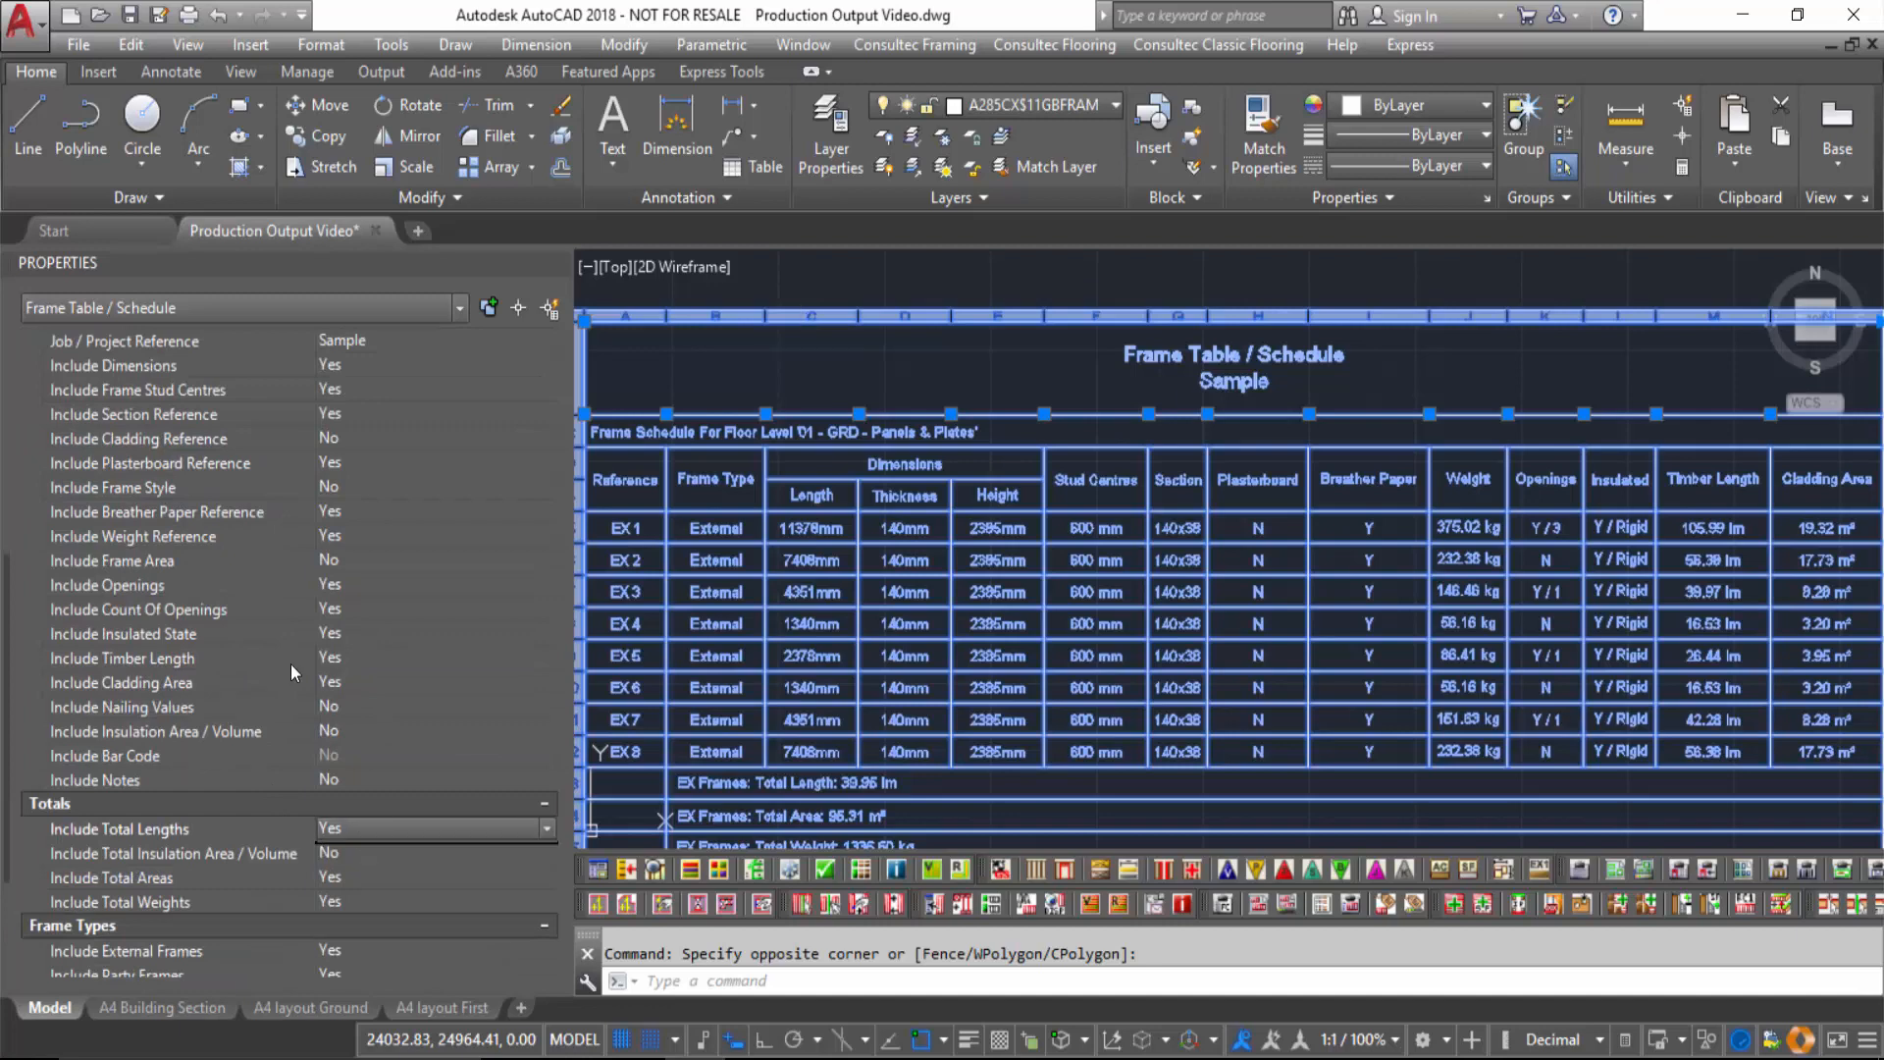
{"action": "left_click", "coordinate": [339, 828]}
{"action": "left_click", "coordinate": [349, 870]}
{"action": "left_click", "coordinate": [367, 875]}
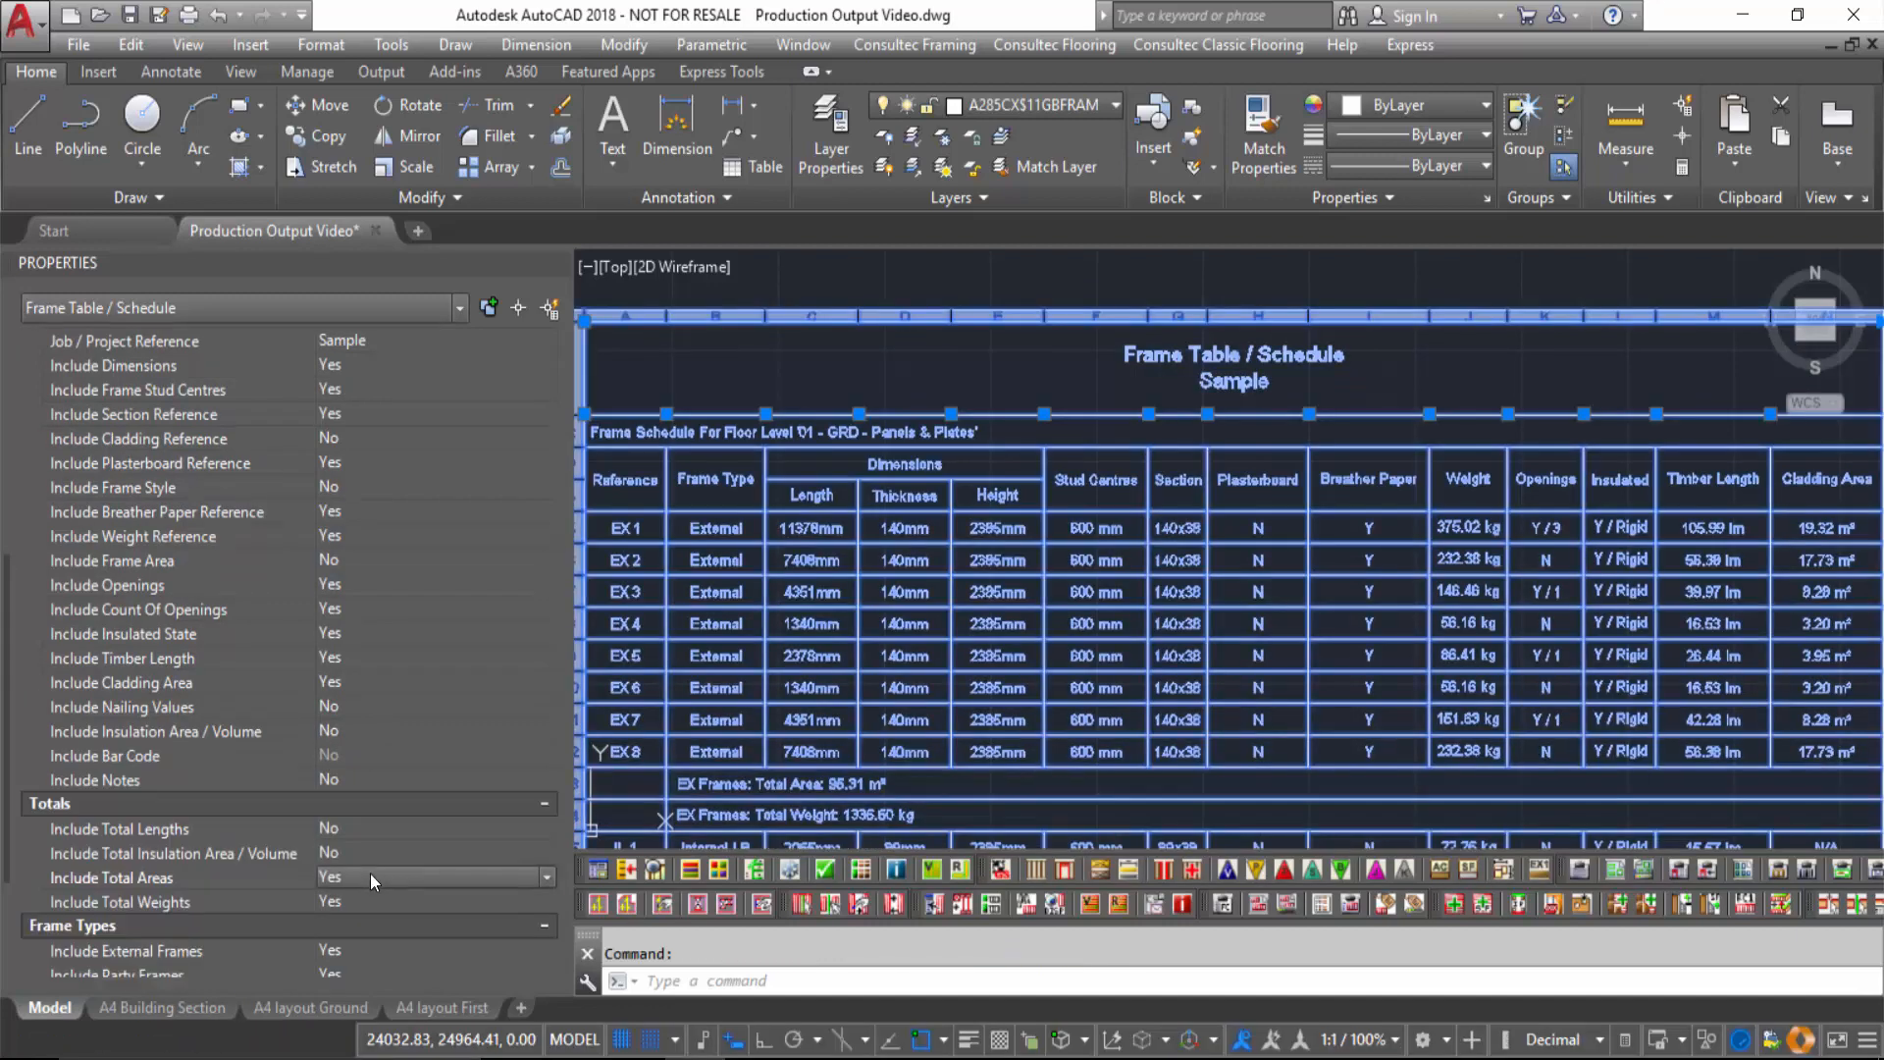
{"action": "left_click", "coordinate": [367, 875]}
{"action": "left_click", "coordinate": [362, 915]}
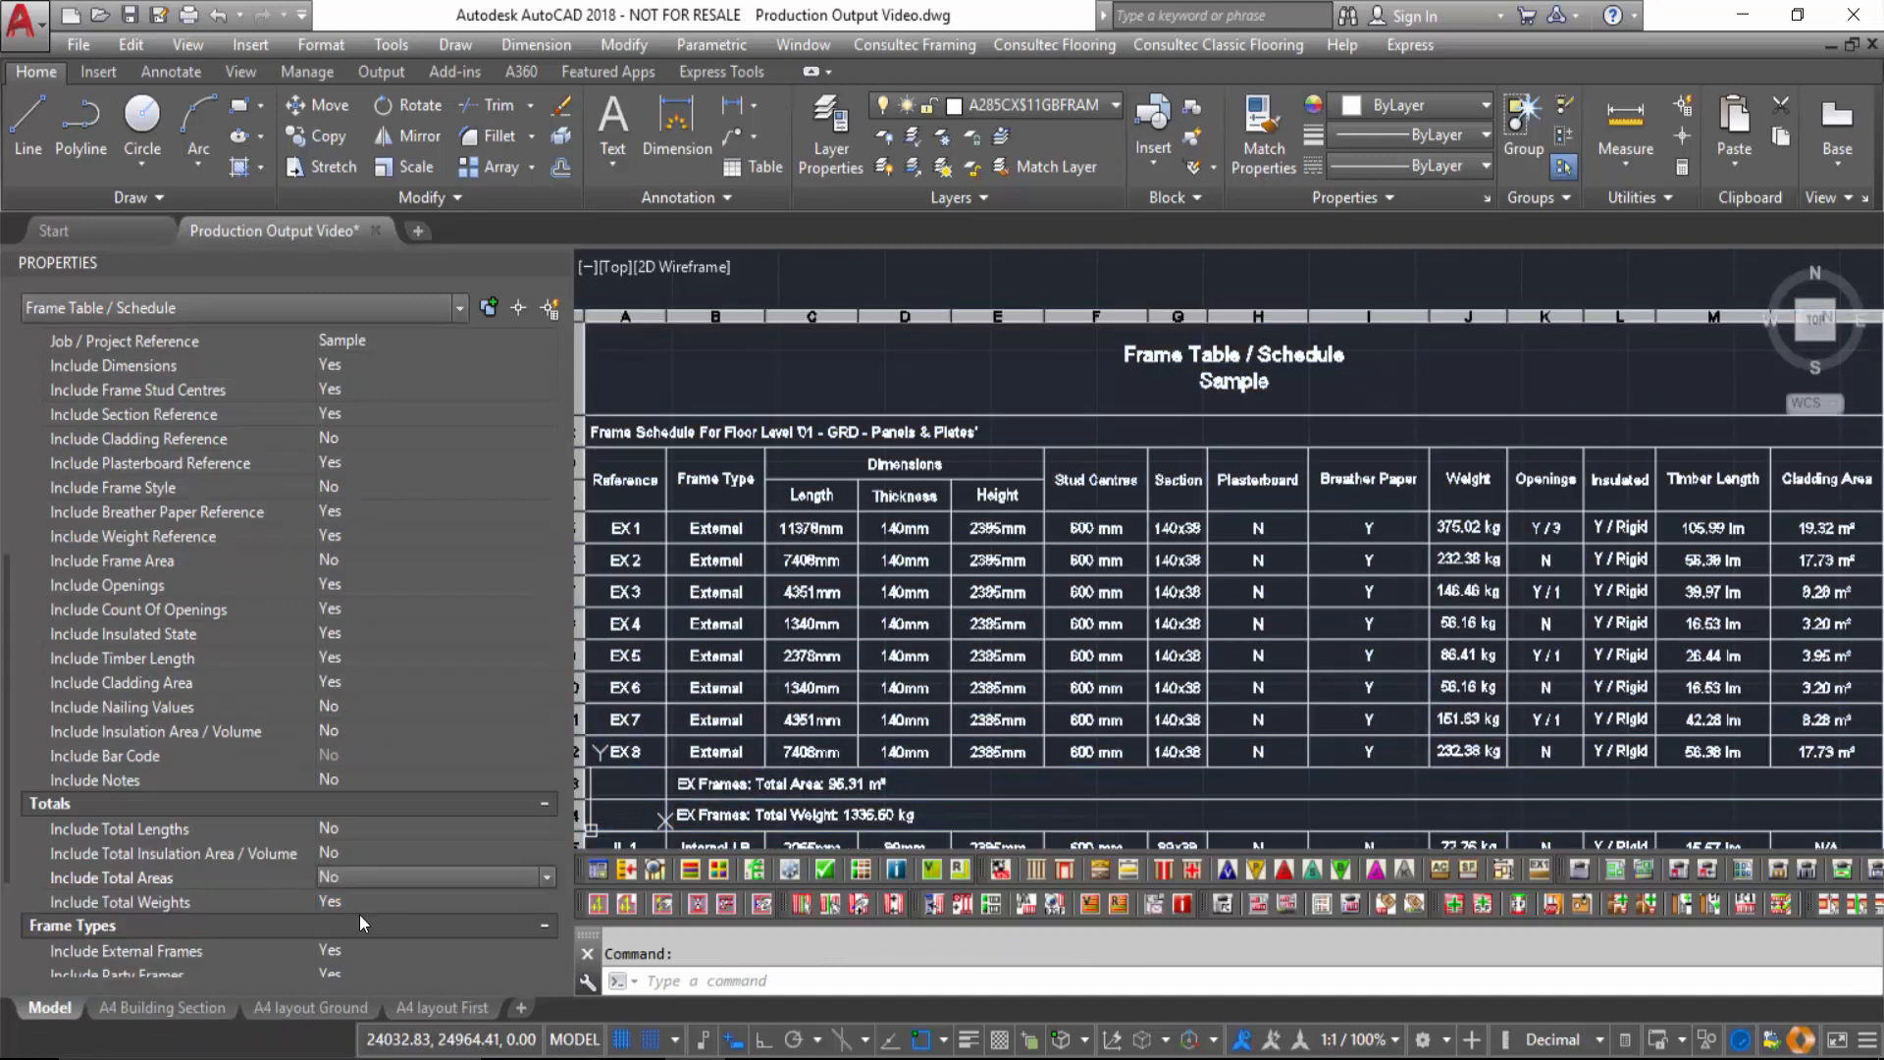
{"action": "left_click", "coordinate": [367, 901]}
{"action": "left_click", "coordinate": [367, 900]}
{"action": "left_click", "coordinate": [357, 942]}
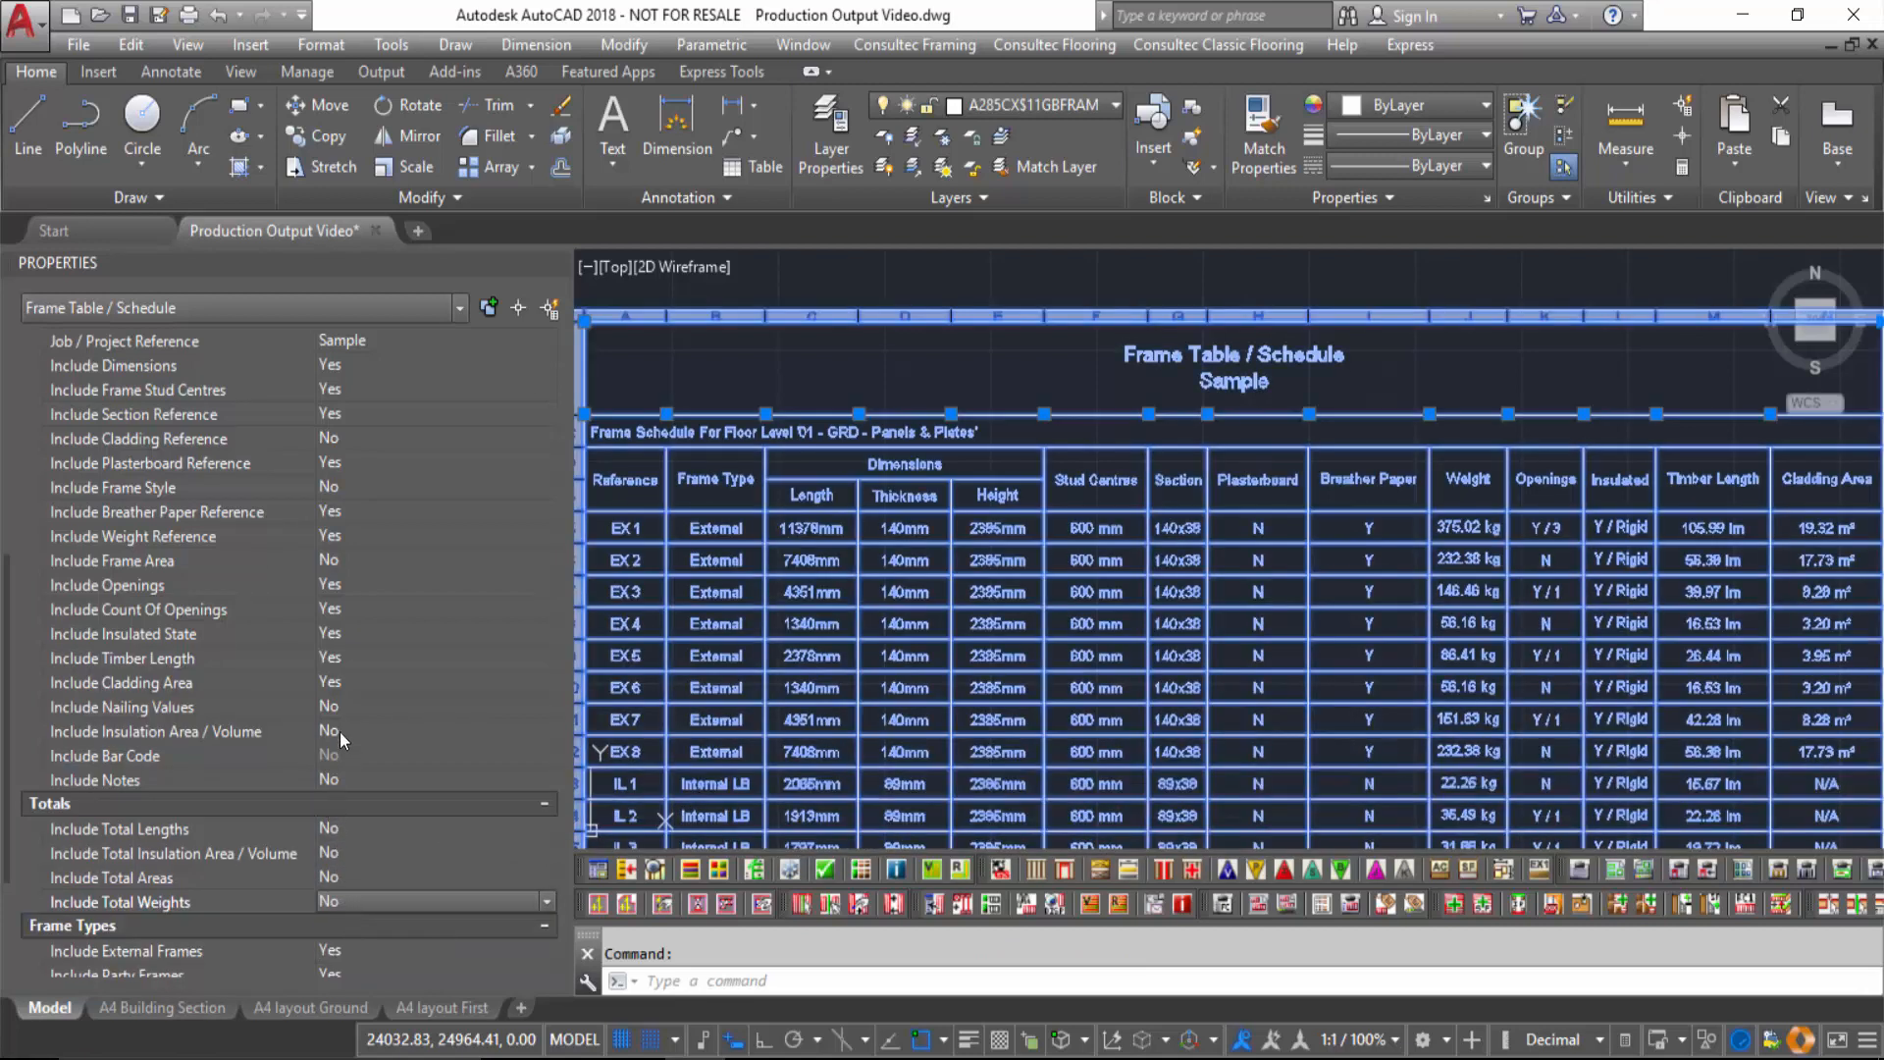
Exclude the frame stud centres from the frame table and delete the whole table from the drawing.
{"action": "left_click", "coordinate": [329, 392]}
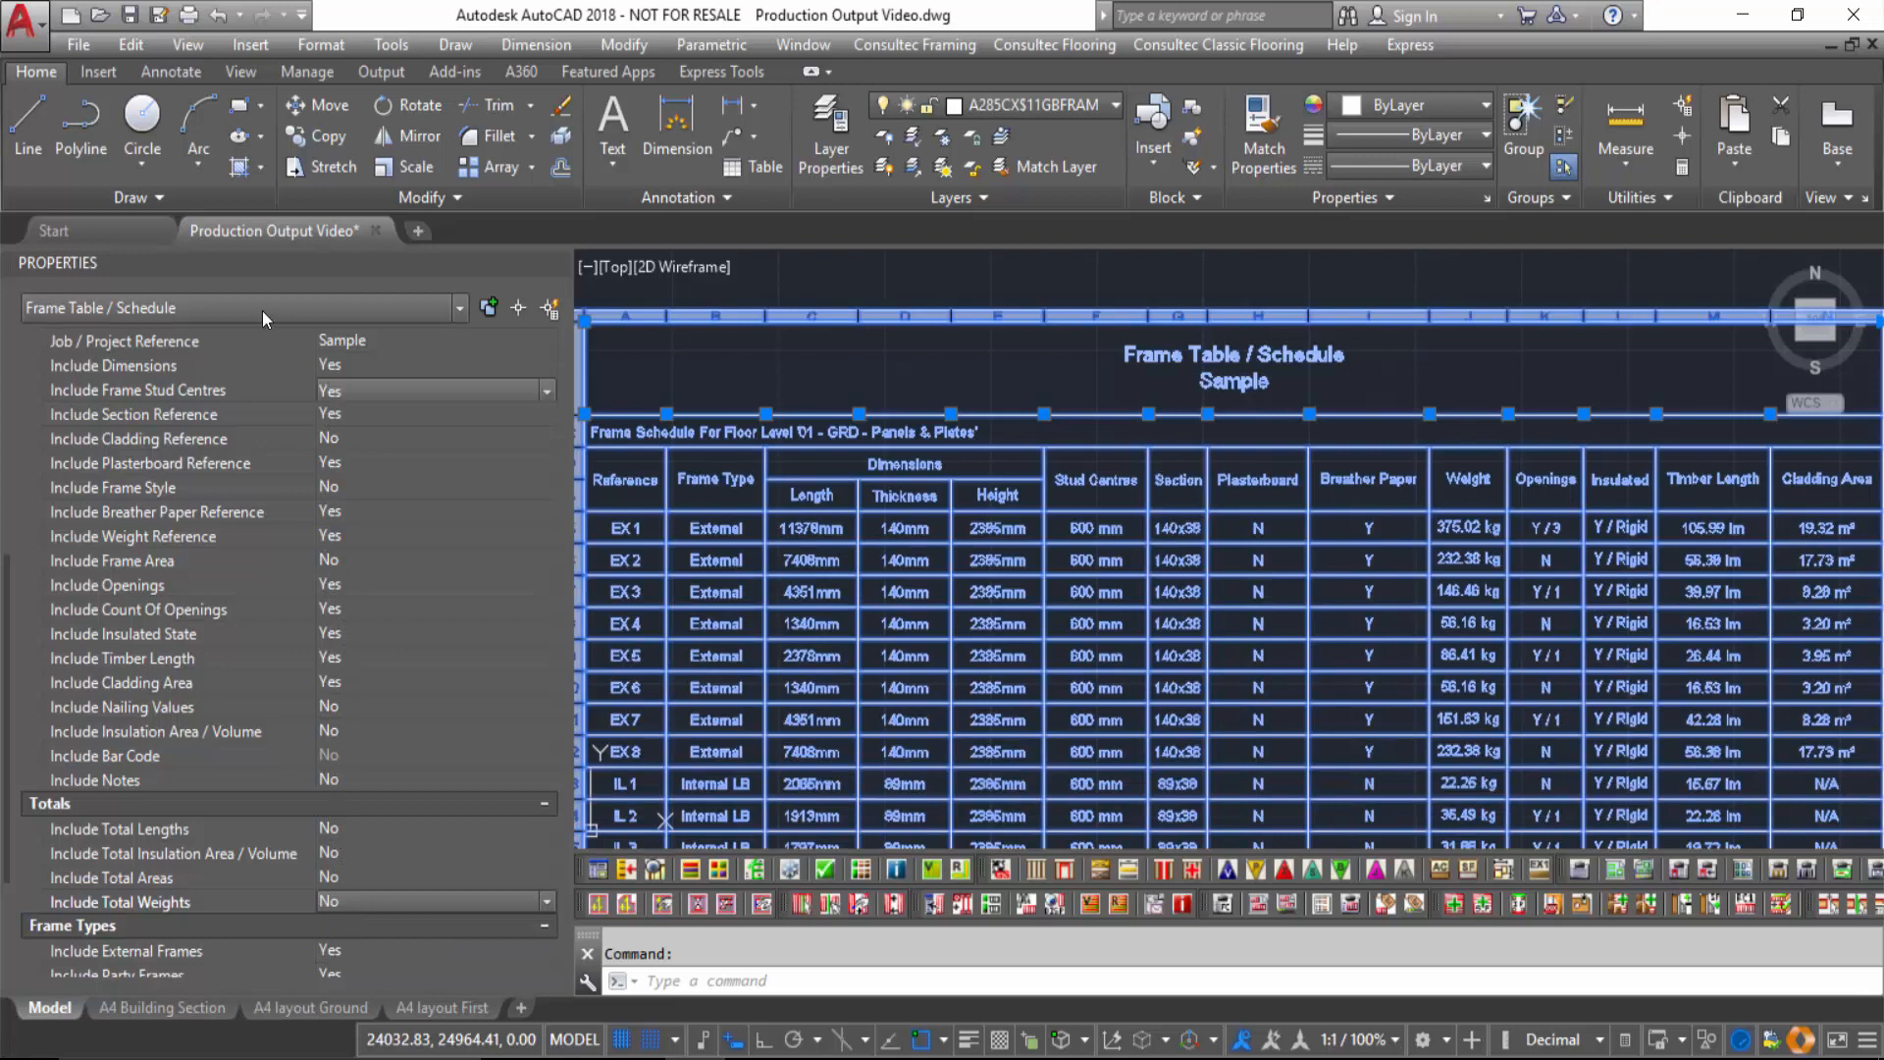
{"action": "left_click", "coordinate": [340, 434]}
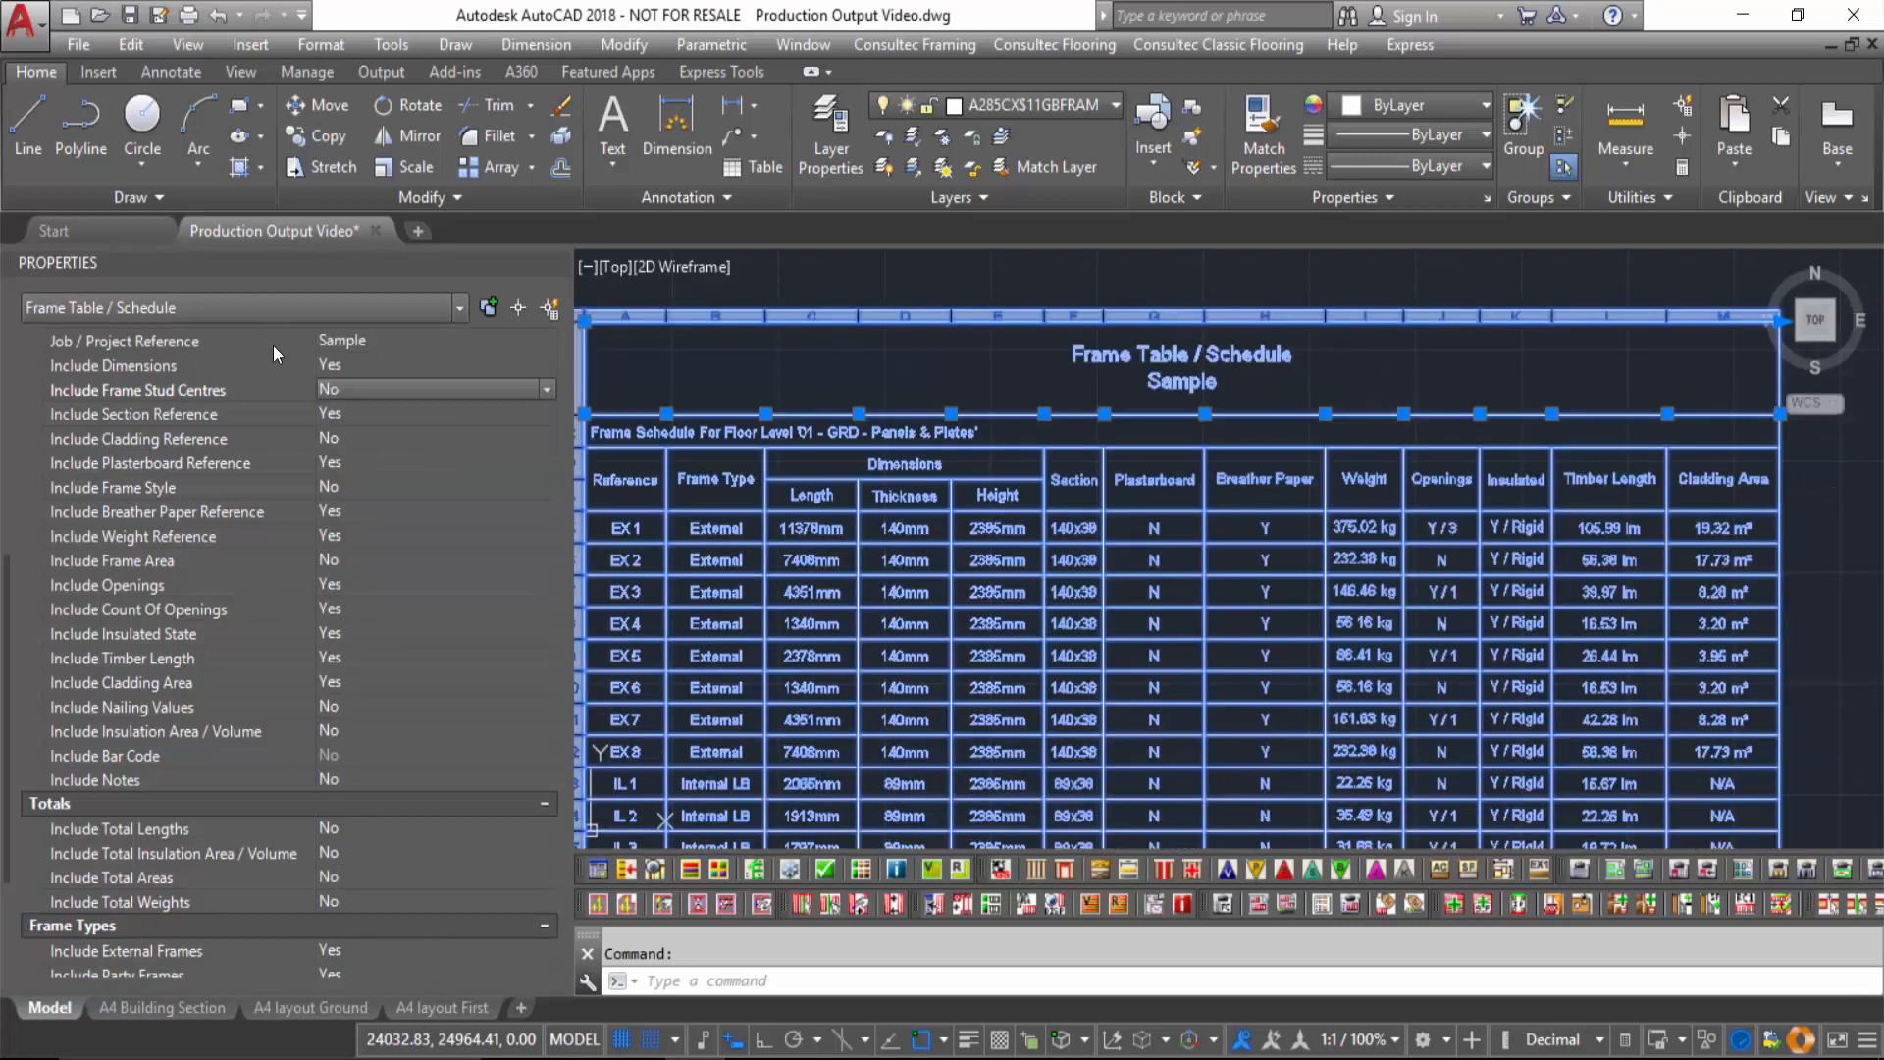
{"action": "key", "text": "Delete"}
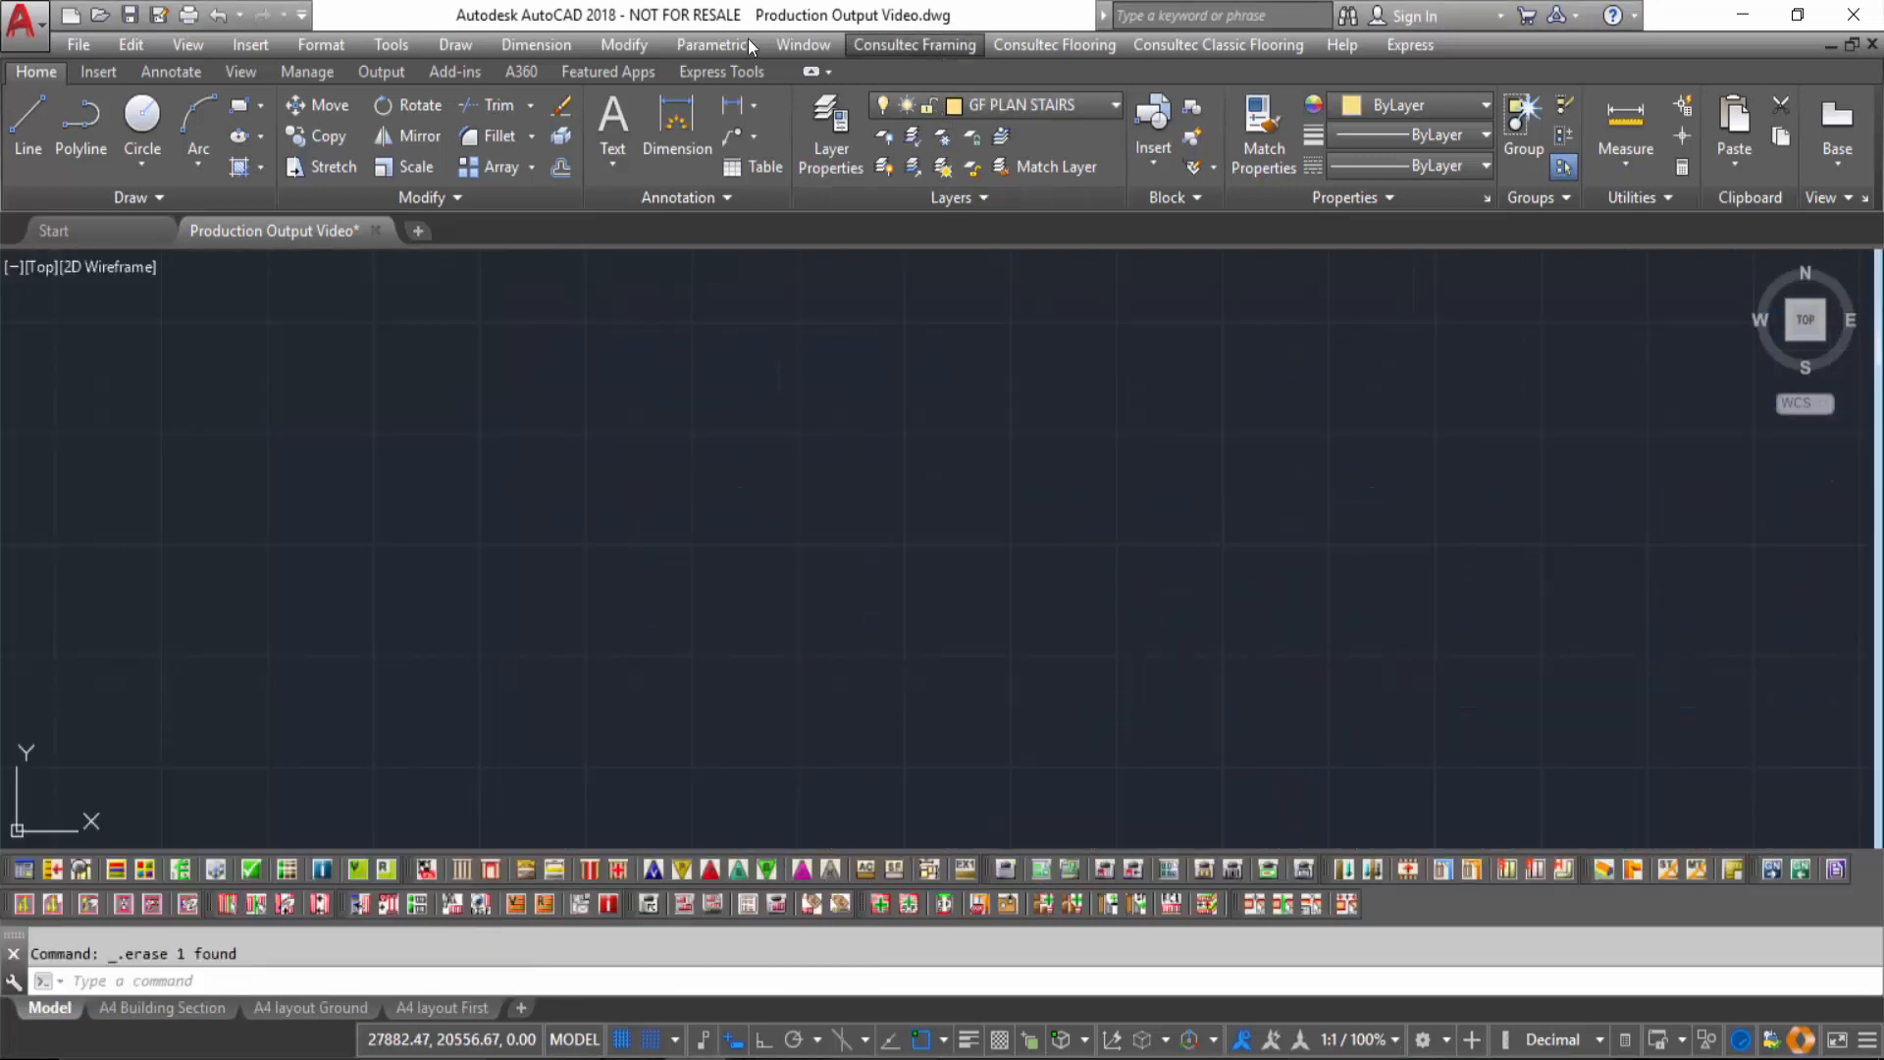
Insert a thermal bridging table for all levels, grouped by panel reference, in the empty drawing area.
{"action": "left_click", "coordinate": [915, 44]}
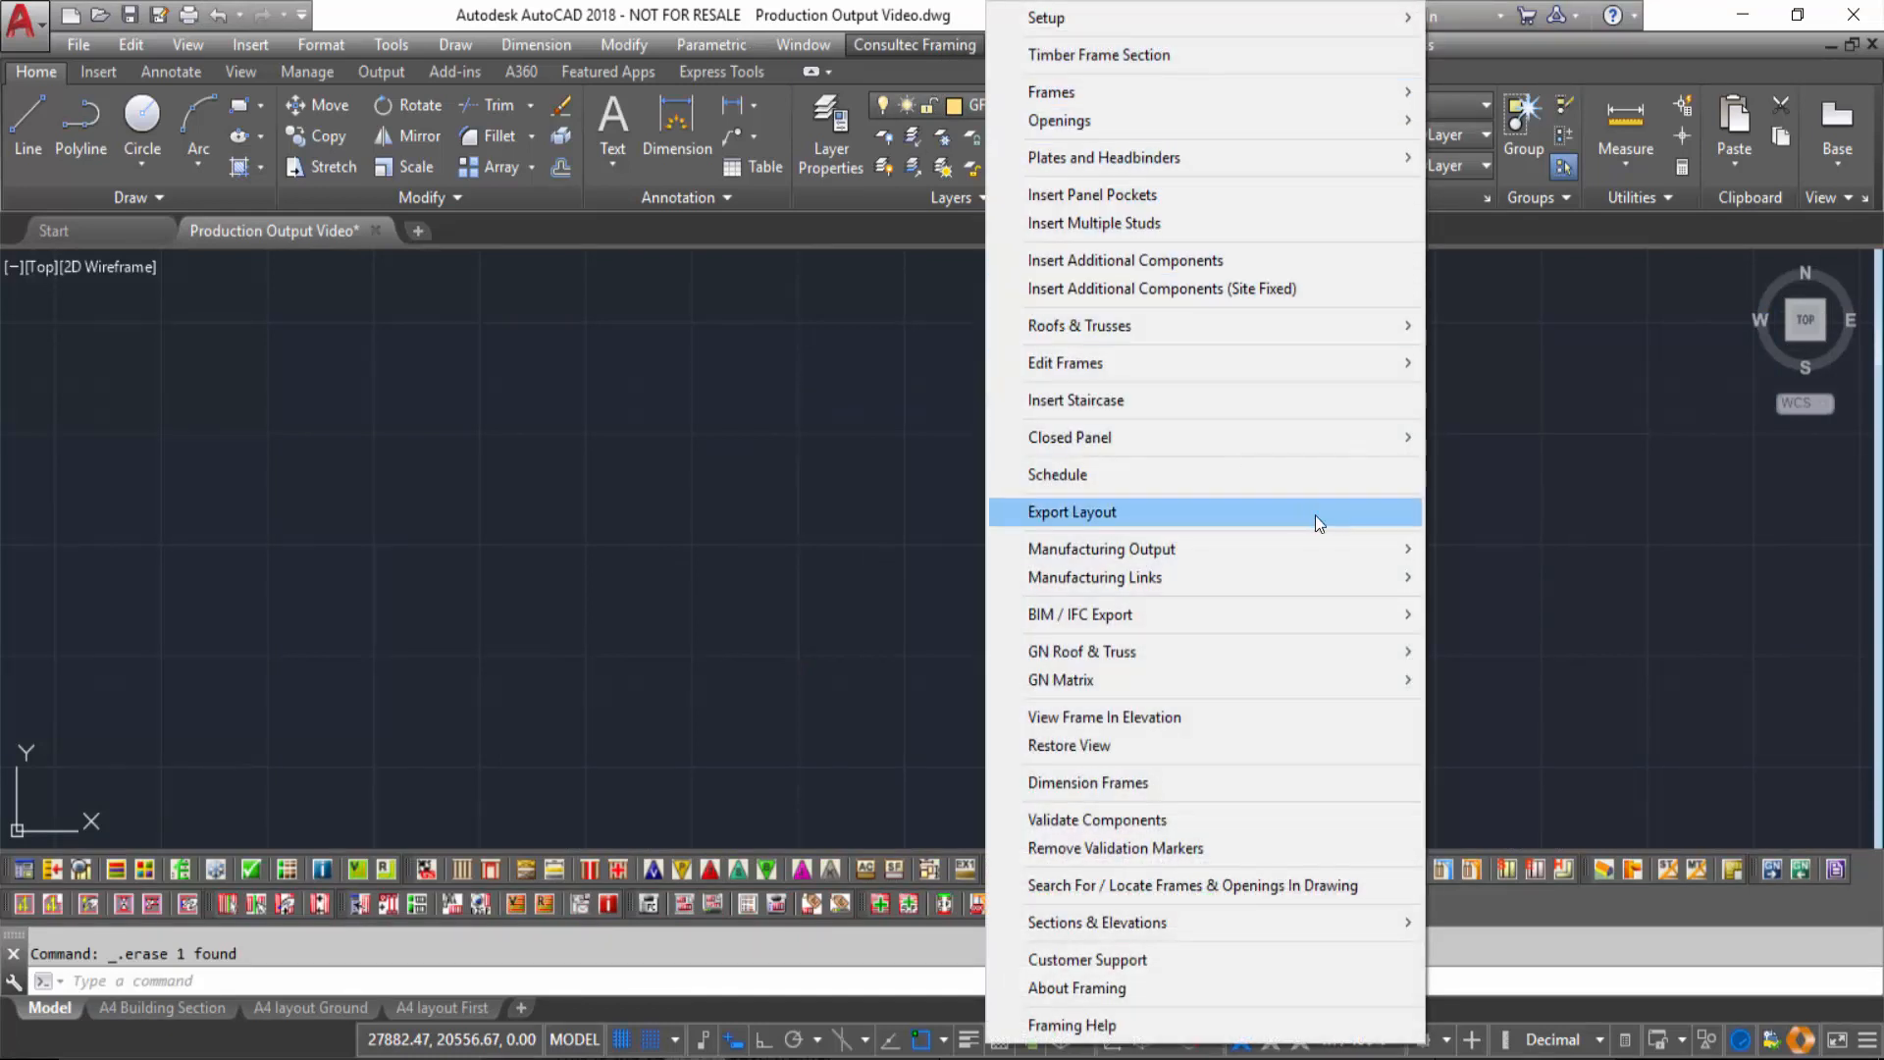
{"action": "mouse_move", "coordinate": [1344, 550]}
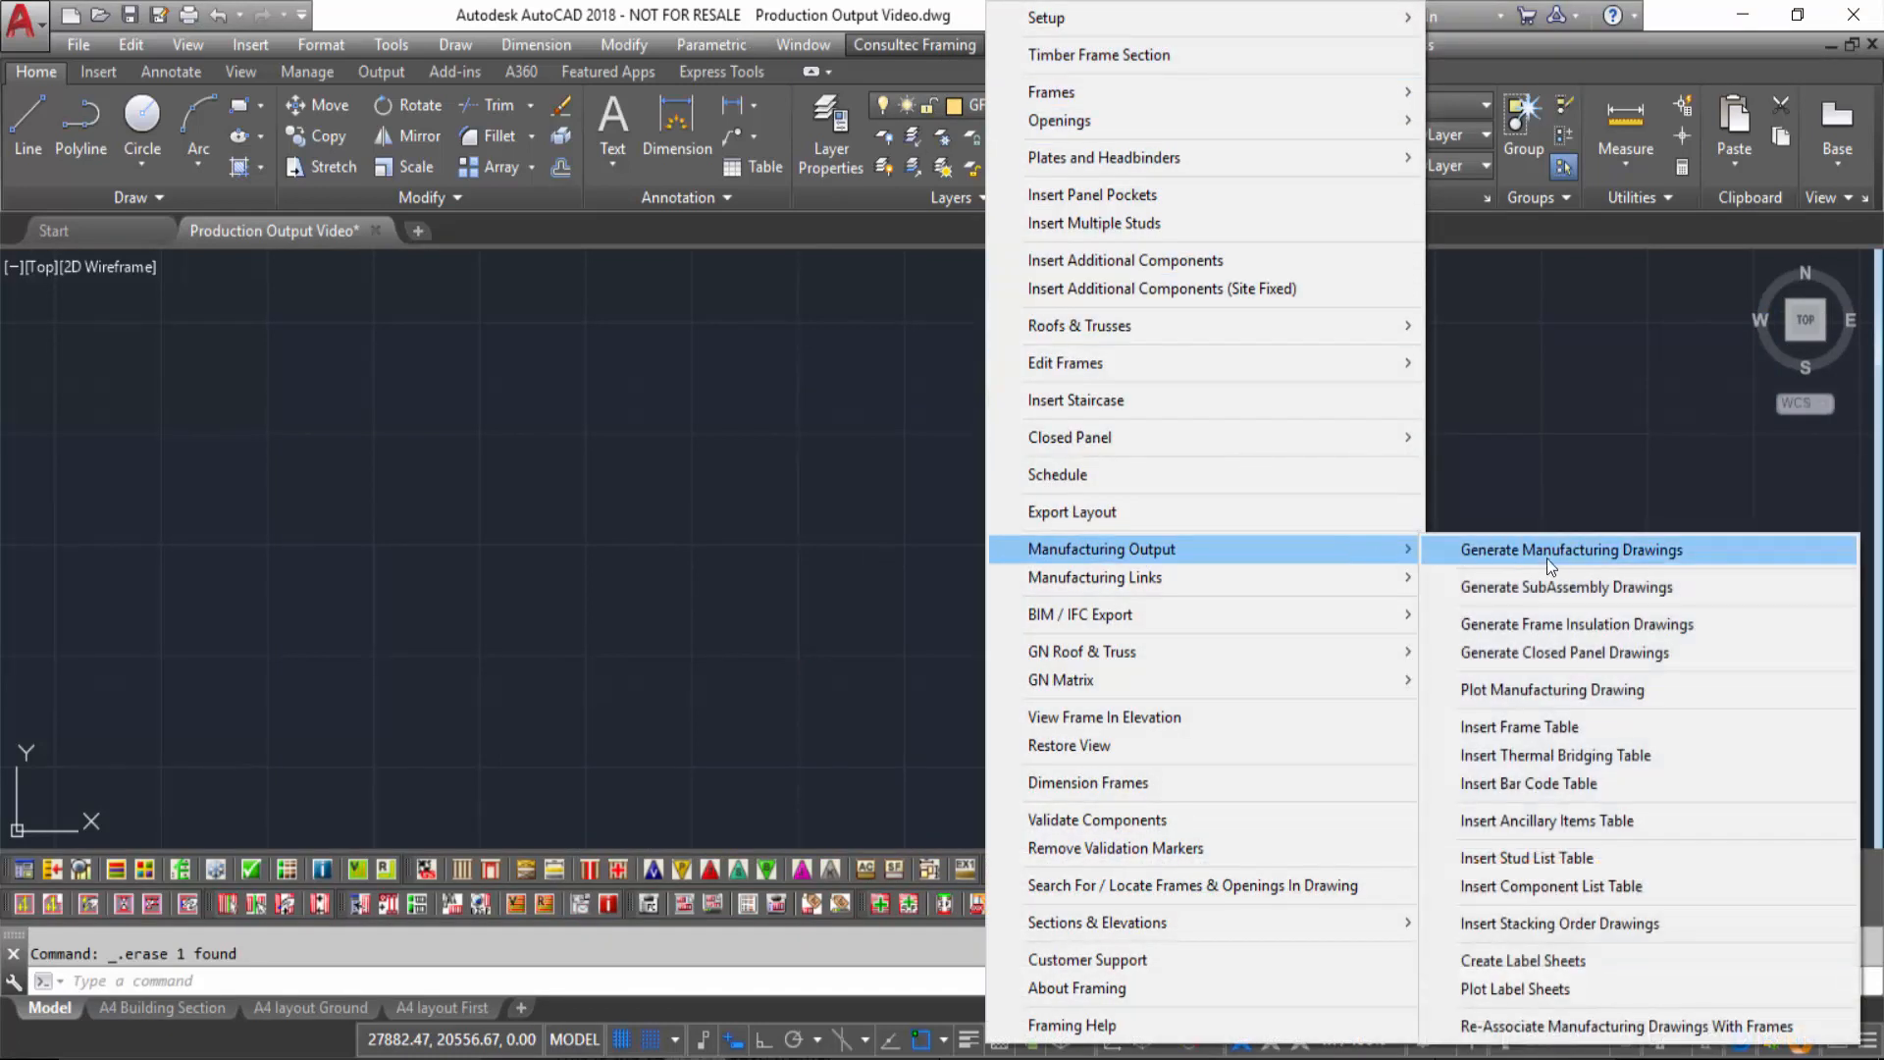
{"action": "left_click", "coordinate": [1668, 763]}
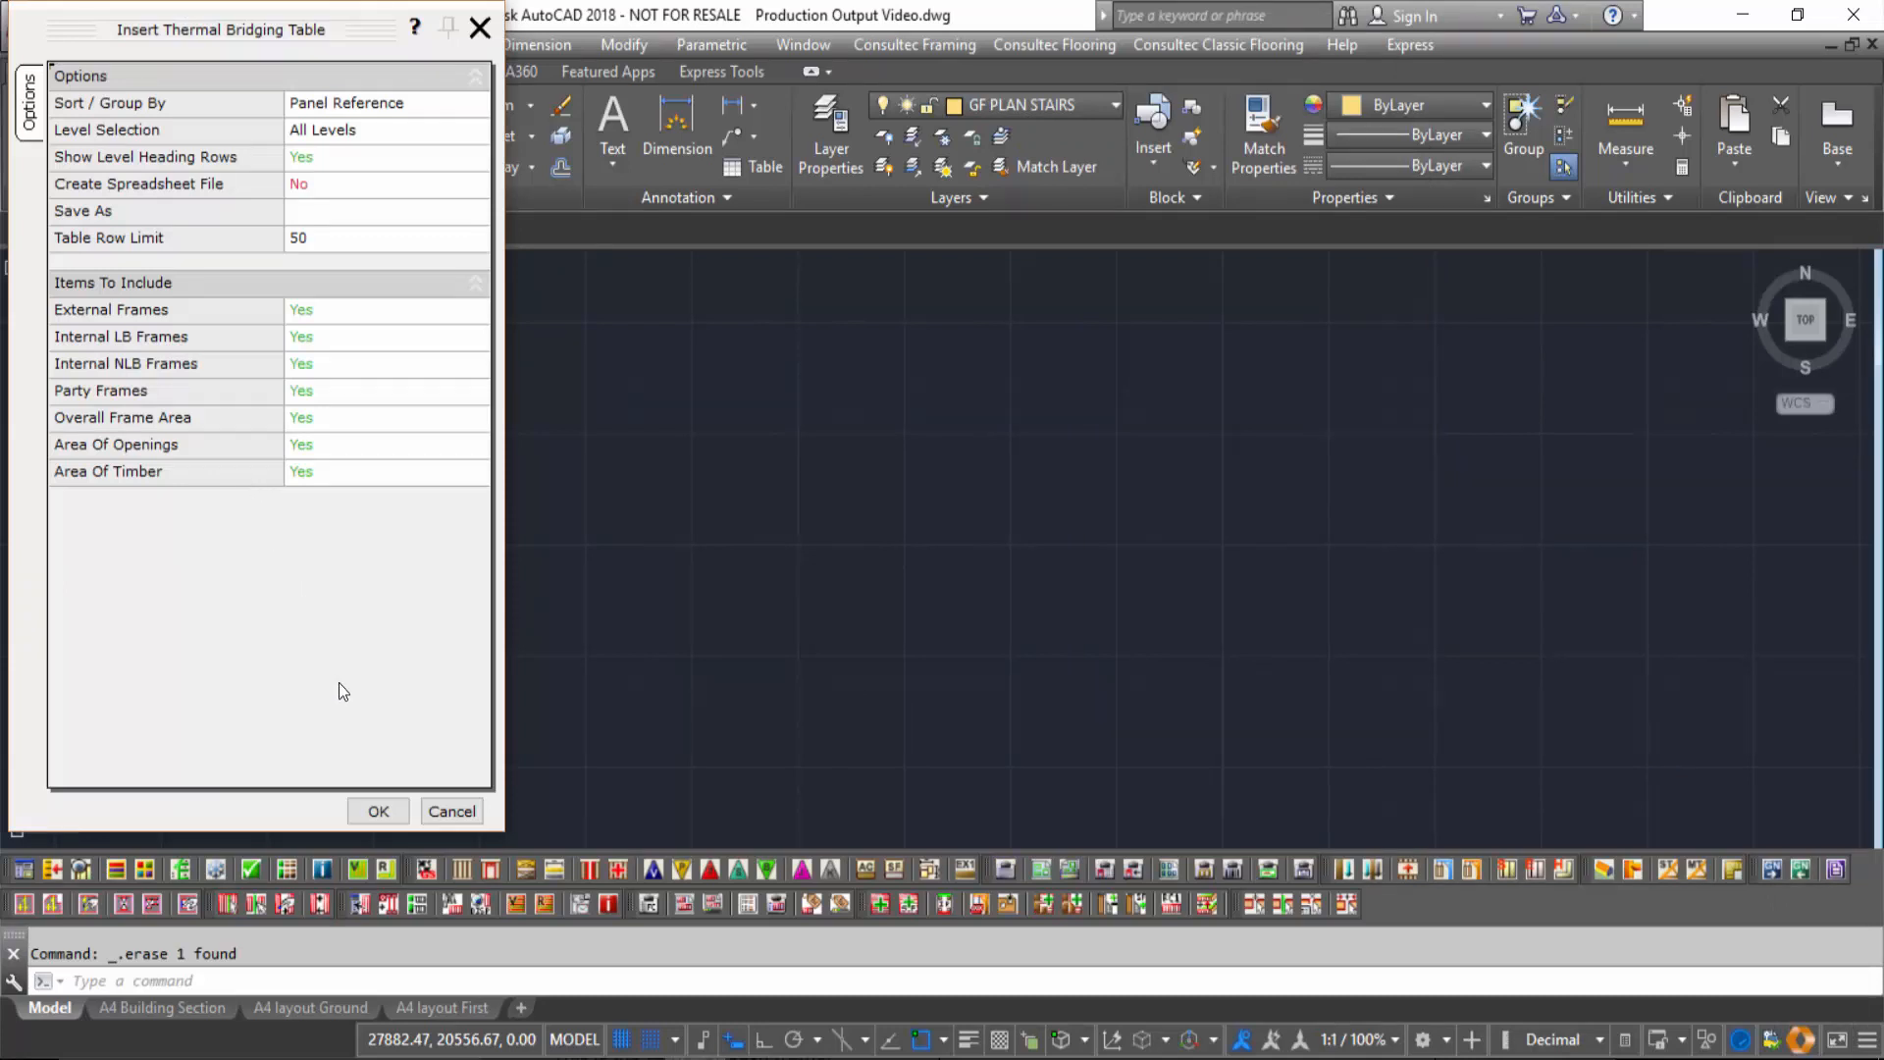
{"action": "left_click", "coordinate": [377, 807]}
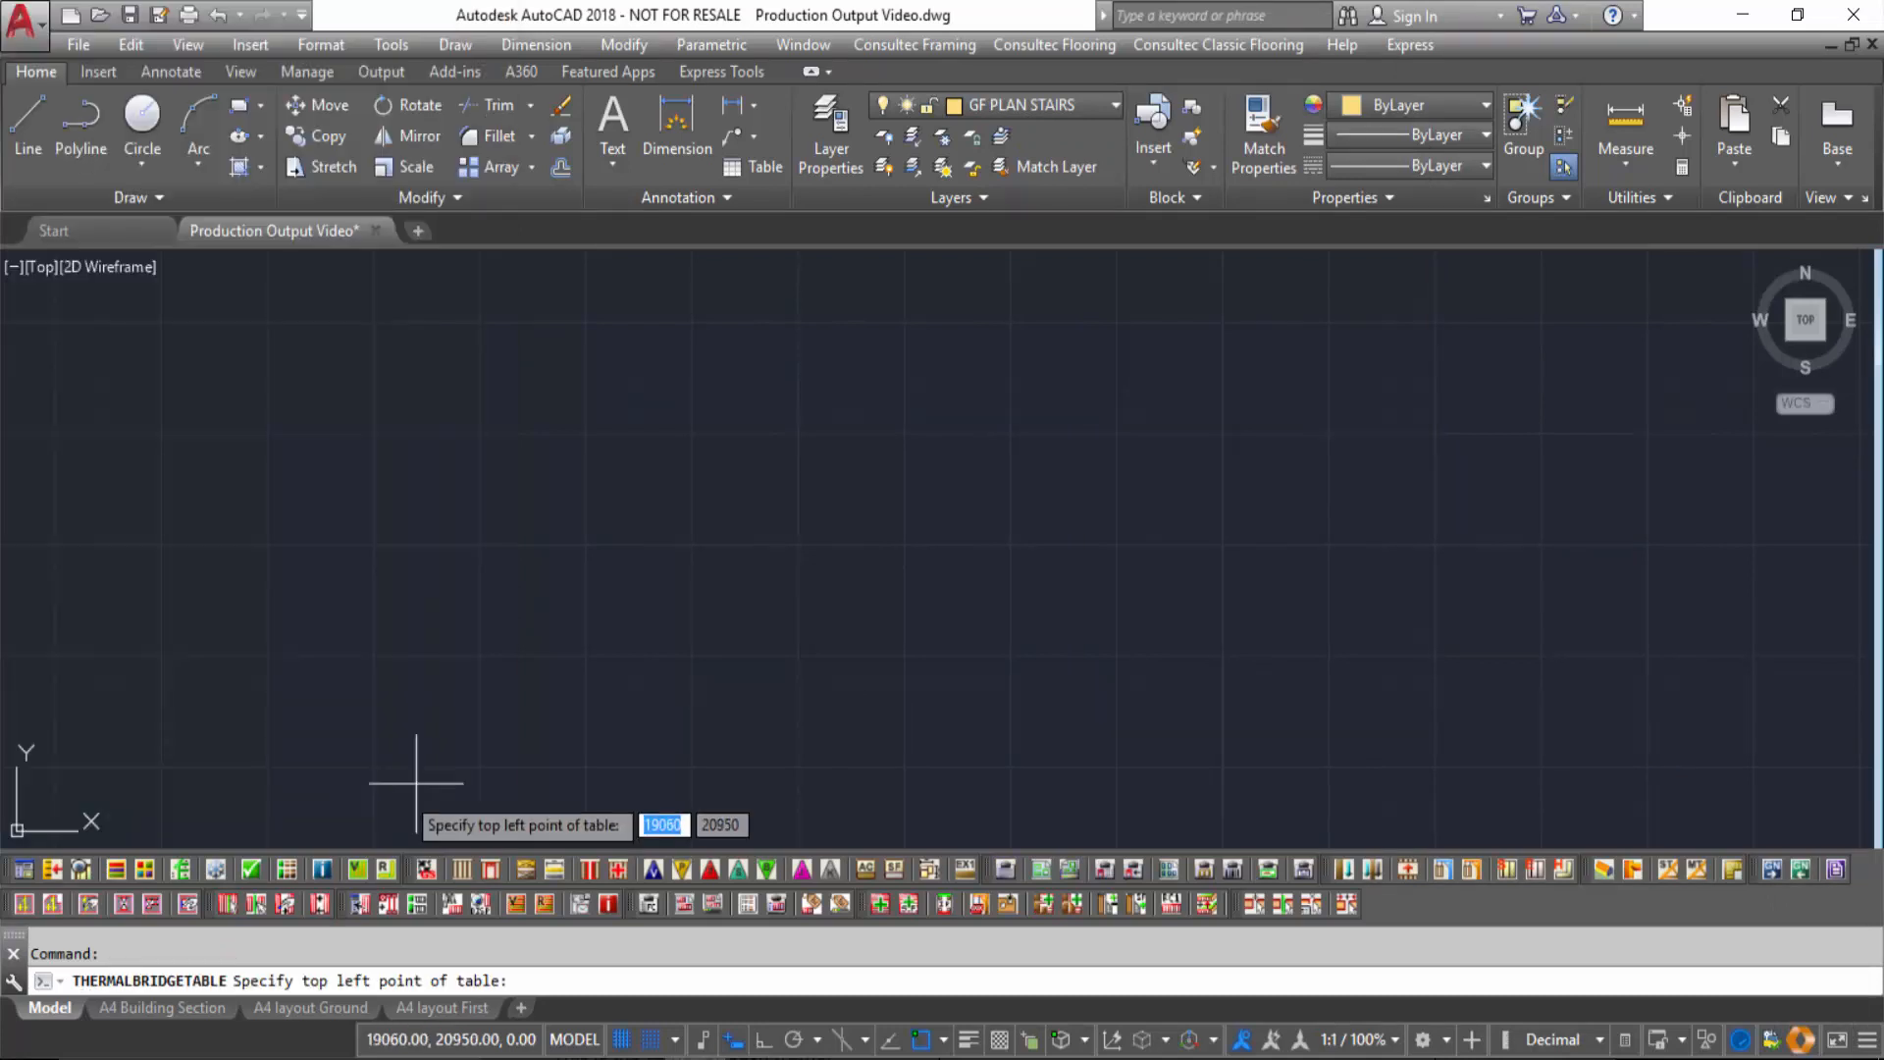
{"action": "left_click", "coordinate": [680, 356]}
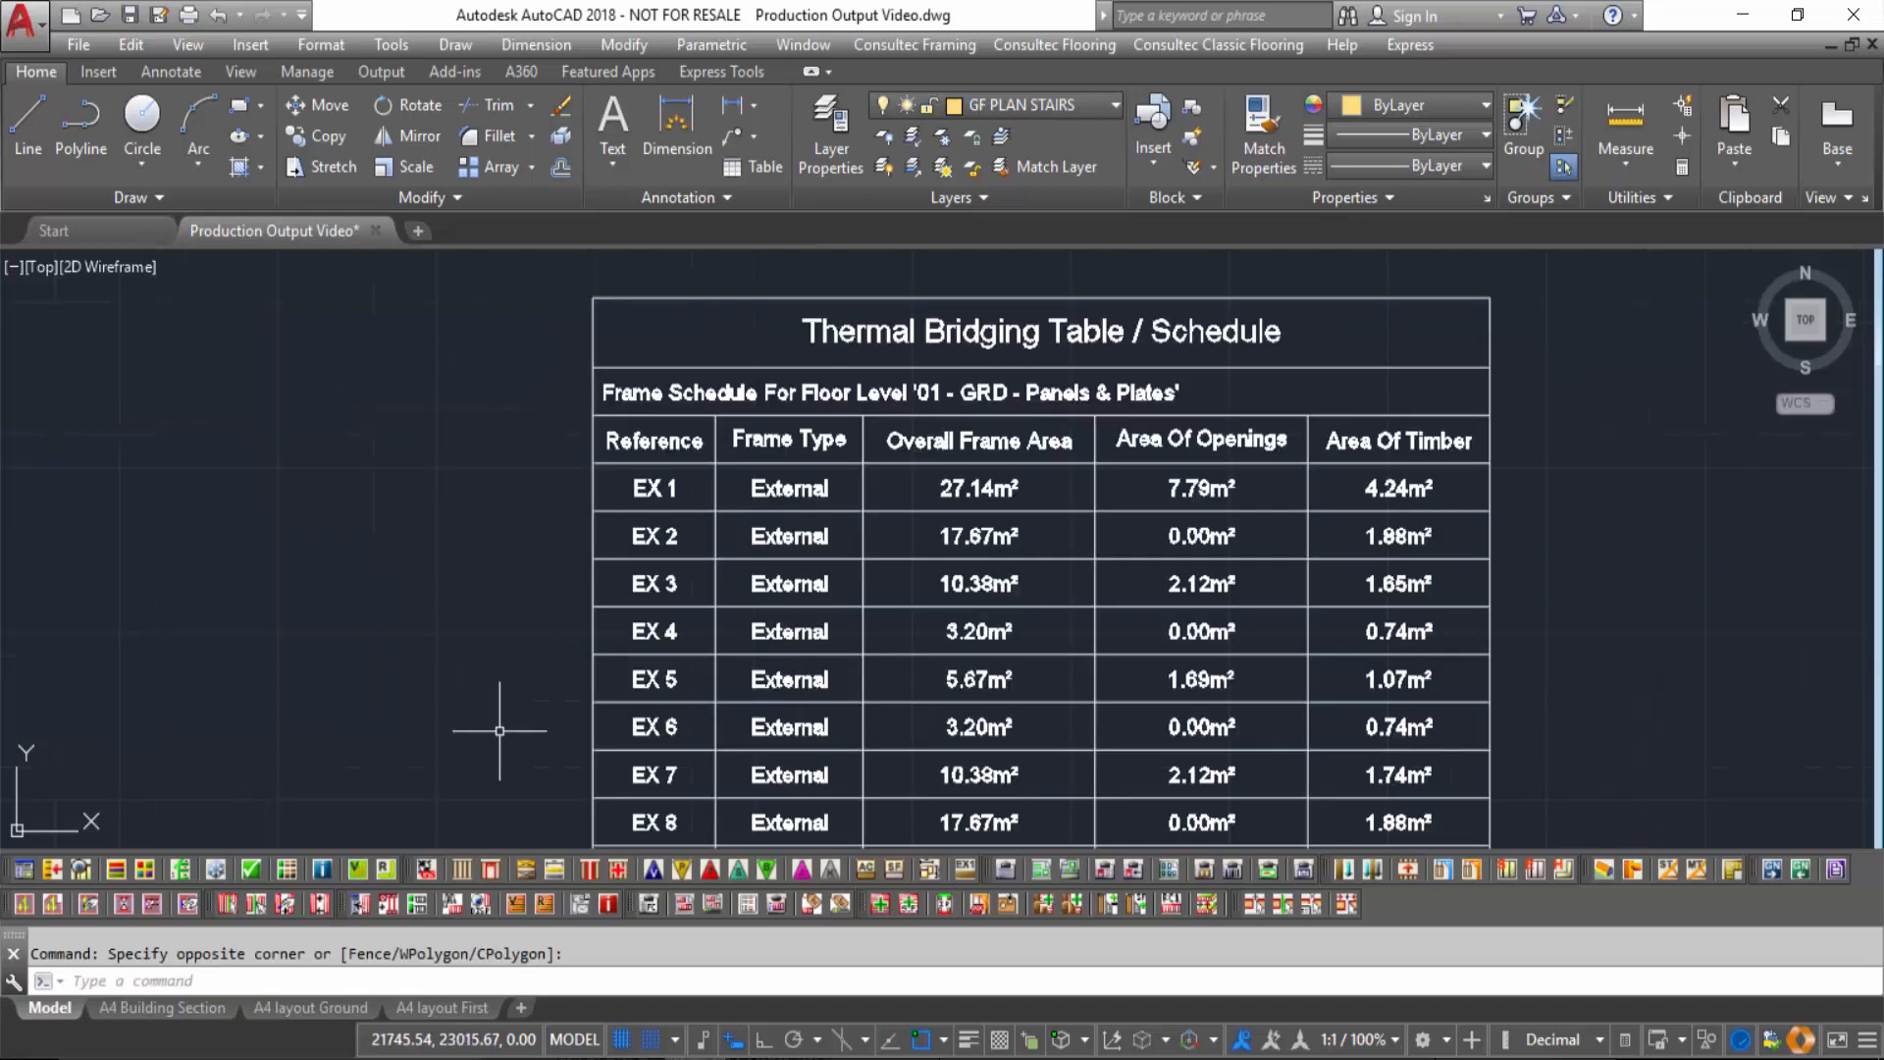
{"action": "middle_click_drag", "start_coordinate": [504, 723], "coordinate": [639, 711]}
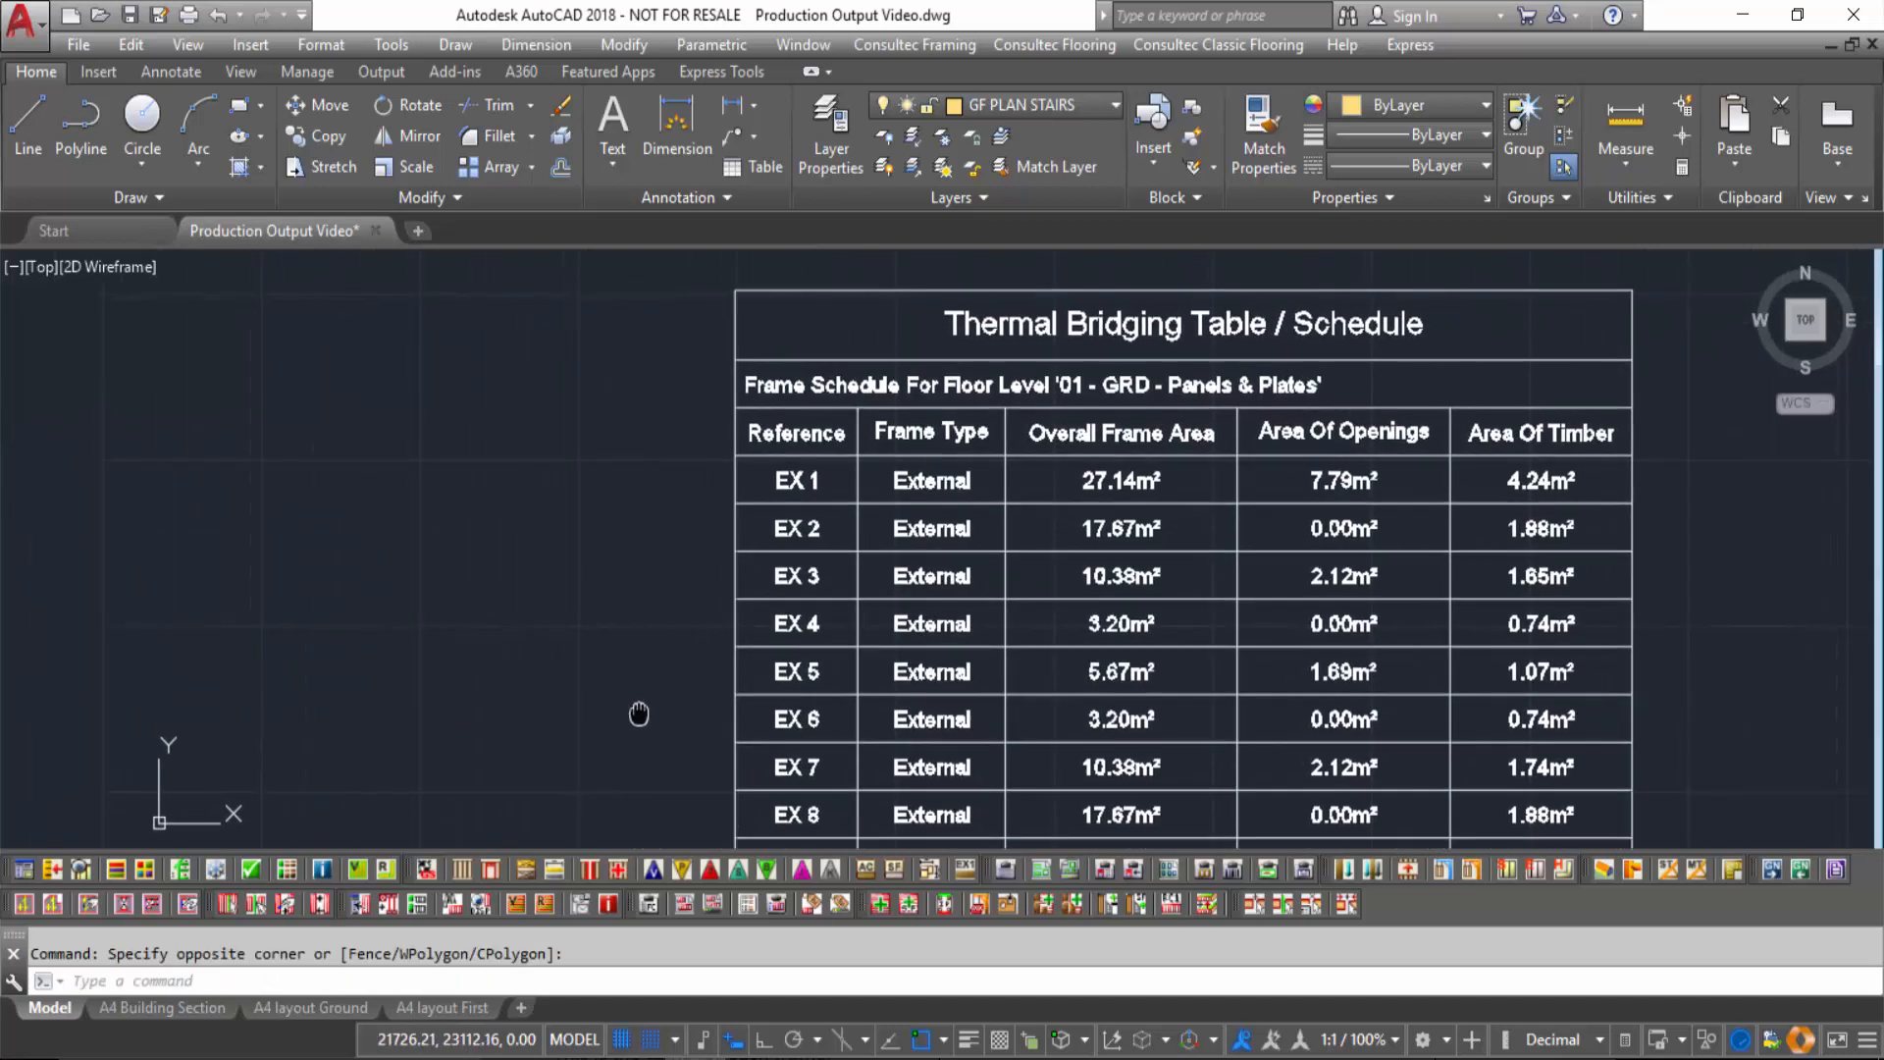
Exclude the external frames and internal NLB frames from the thermal bridging table through its properties.
{"action": "left_click", "coordinate": [778, 262]}
{"action": "left_click", "coordinate": [678, 358]}
{"action": "key", "text": "ctrl+1"}
{"action": "middle_click_drag", "start_coordinate": [872, 647], "coordinate": [616, 660]}
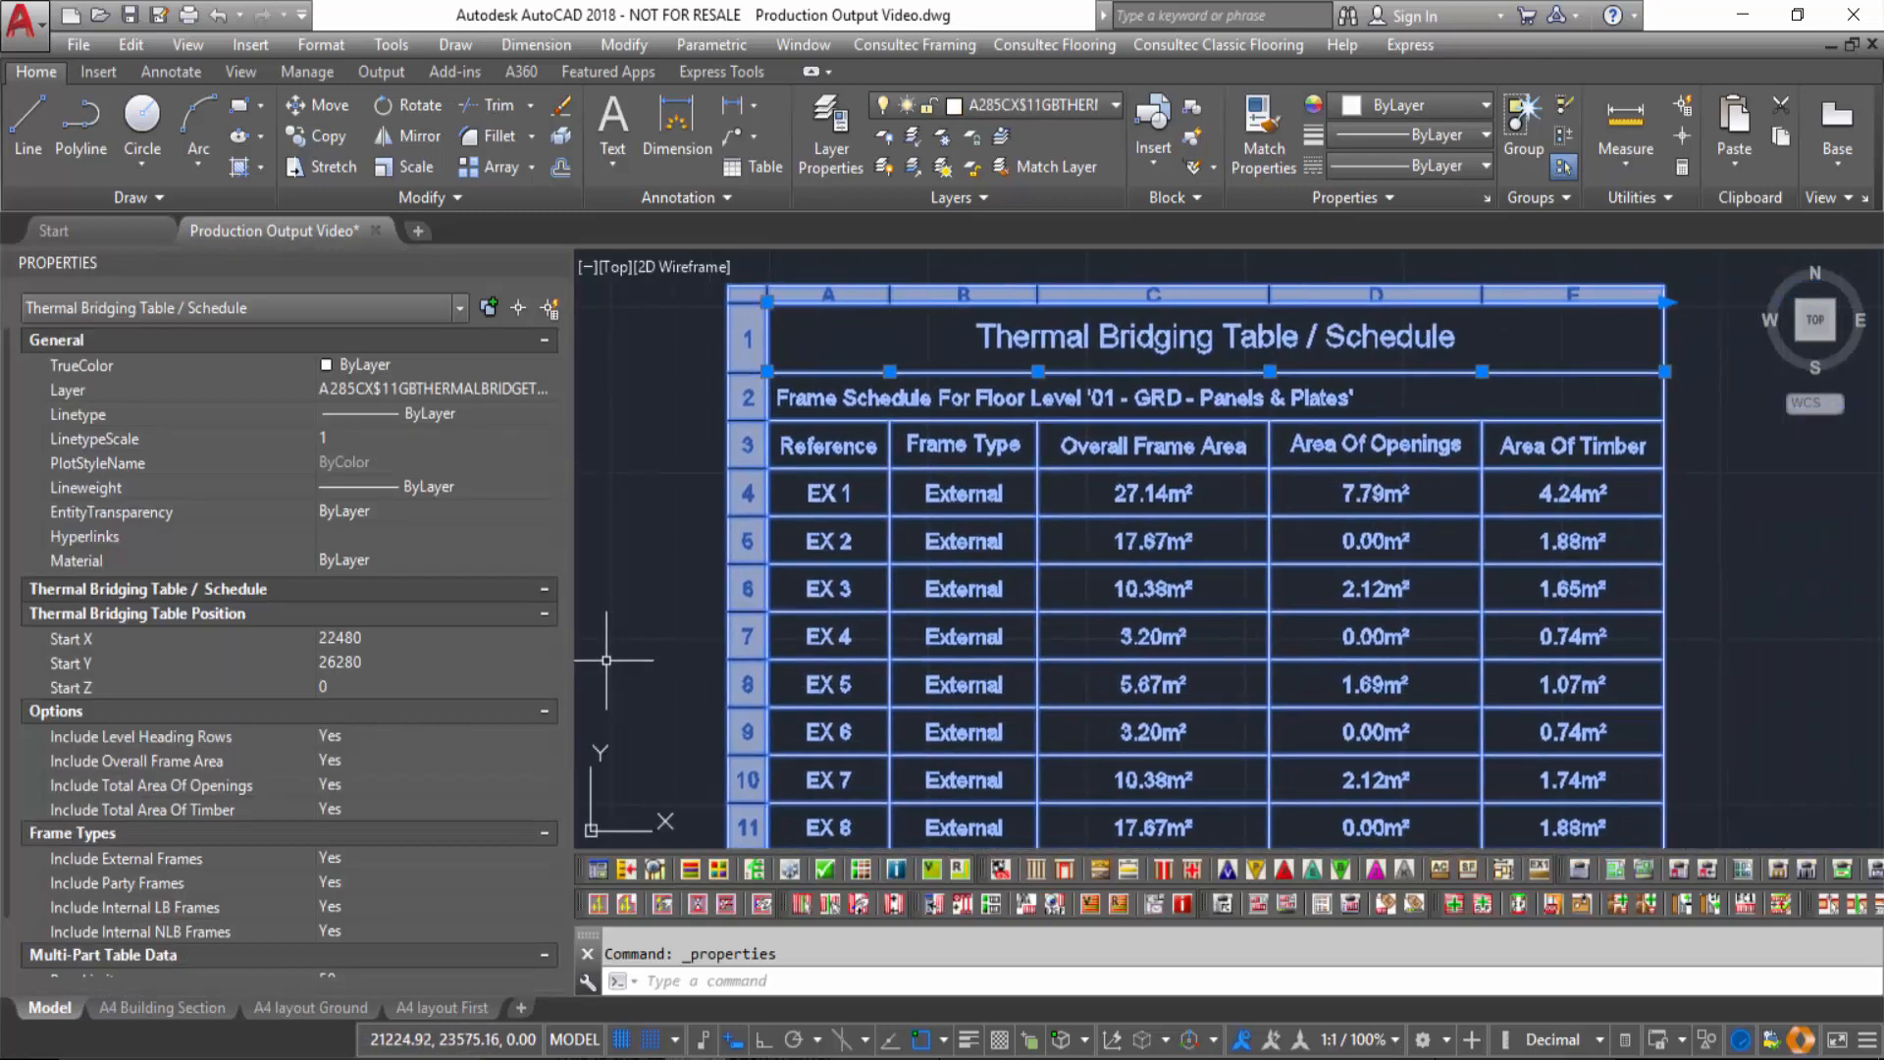
{"action": "scroll", "coordinate": [350, 759], "scroll_direction": "down", "scroll_amount": 1}
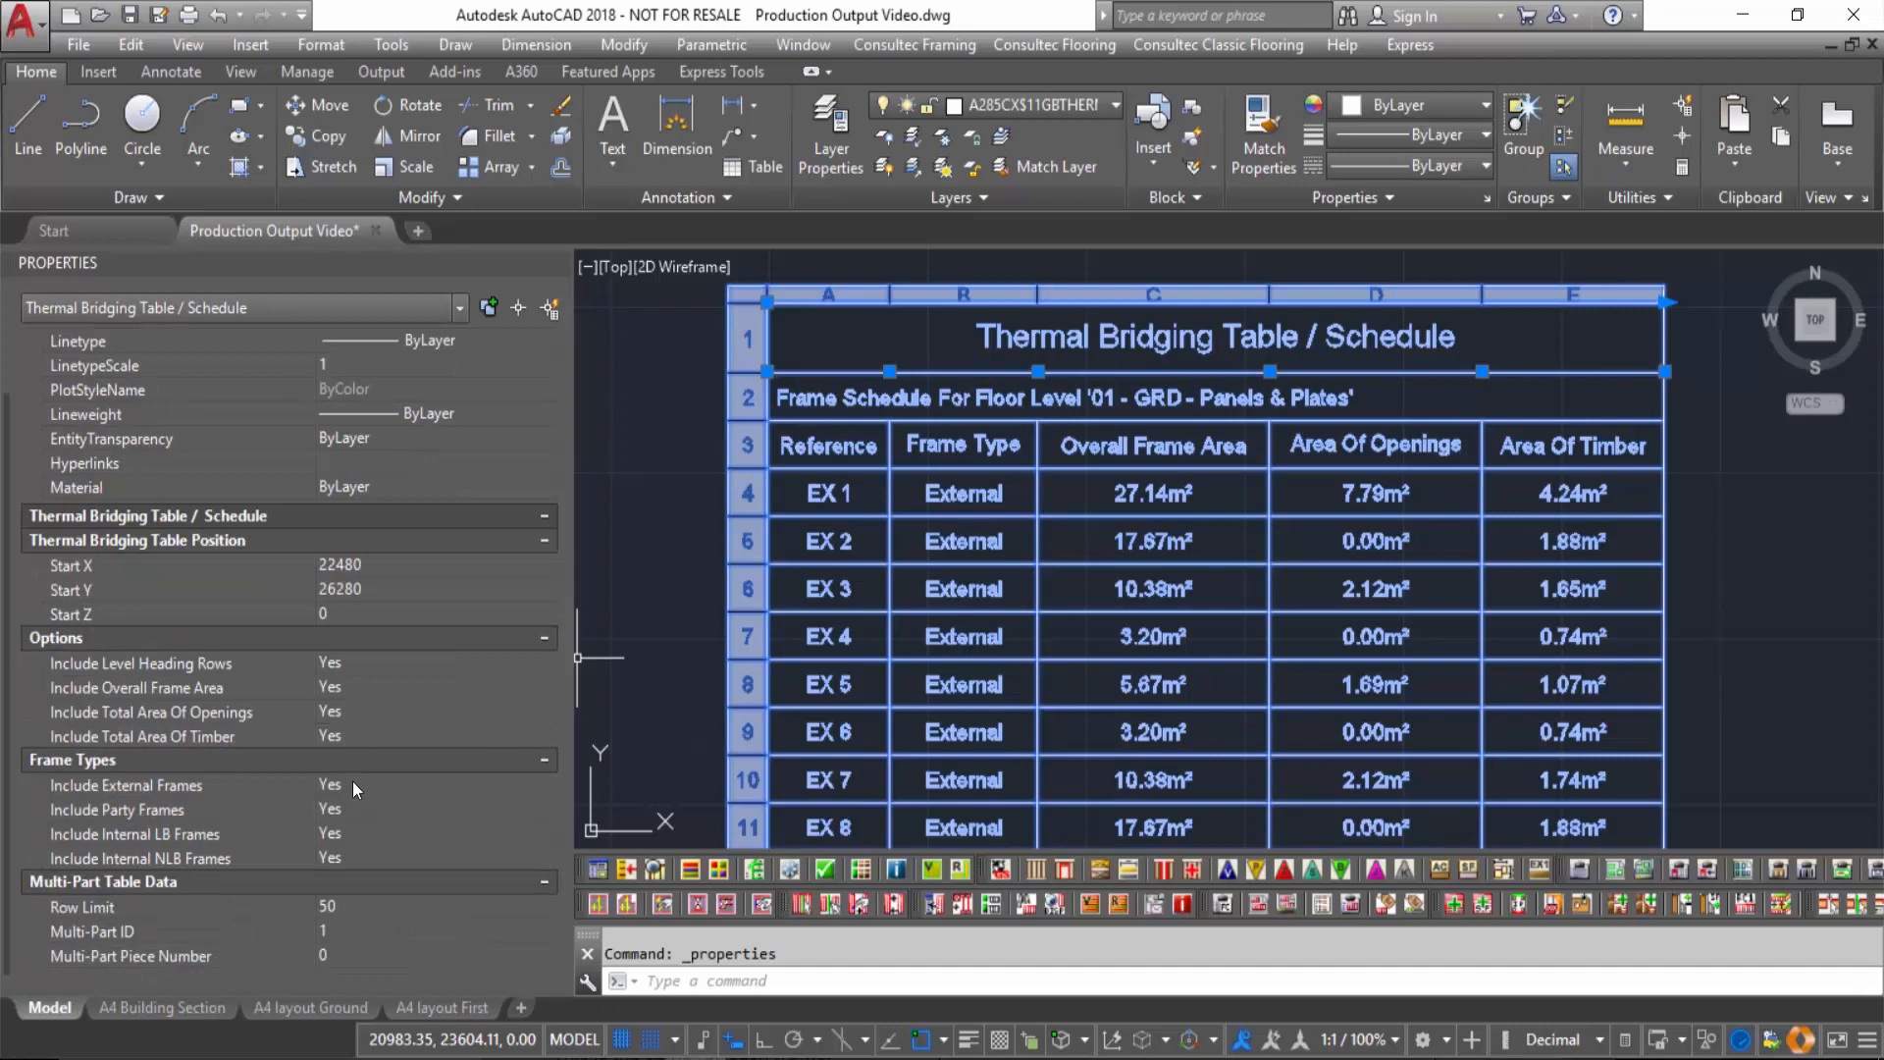
{"action": "double_click", "coordinate": [351, 783]}
{"action": "left_click", "coordinate": [361, 855]}
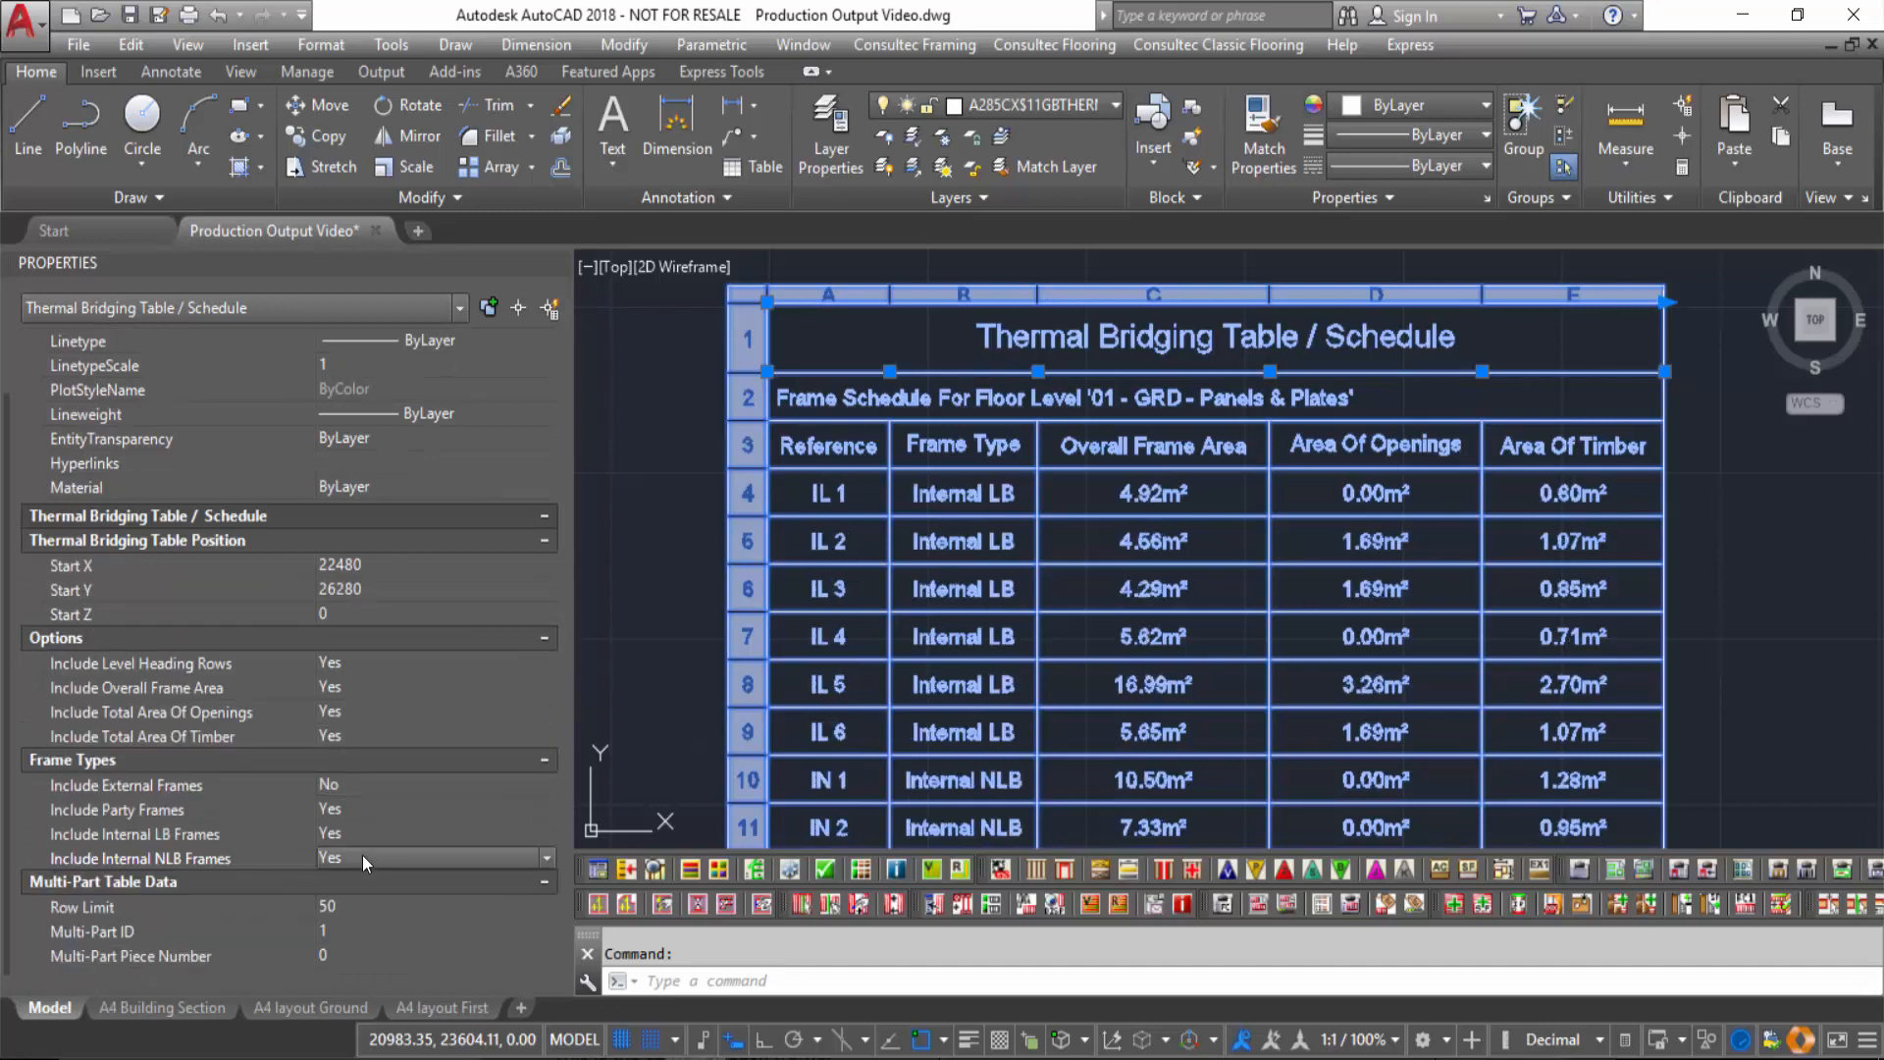
{"action": "left_click", "coordinate": [362, 856]}
{"action": "left_click", "coordinate": [356, 905]}
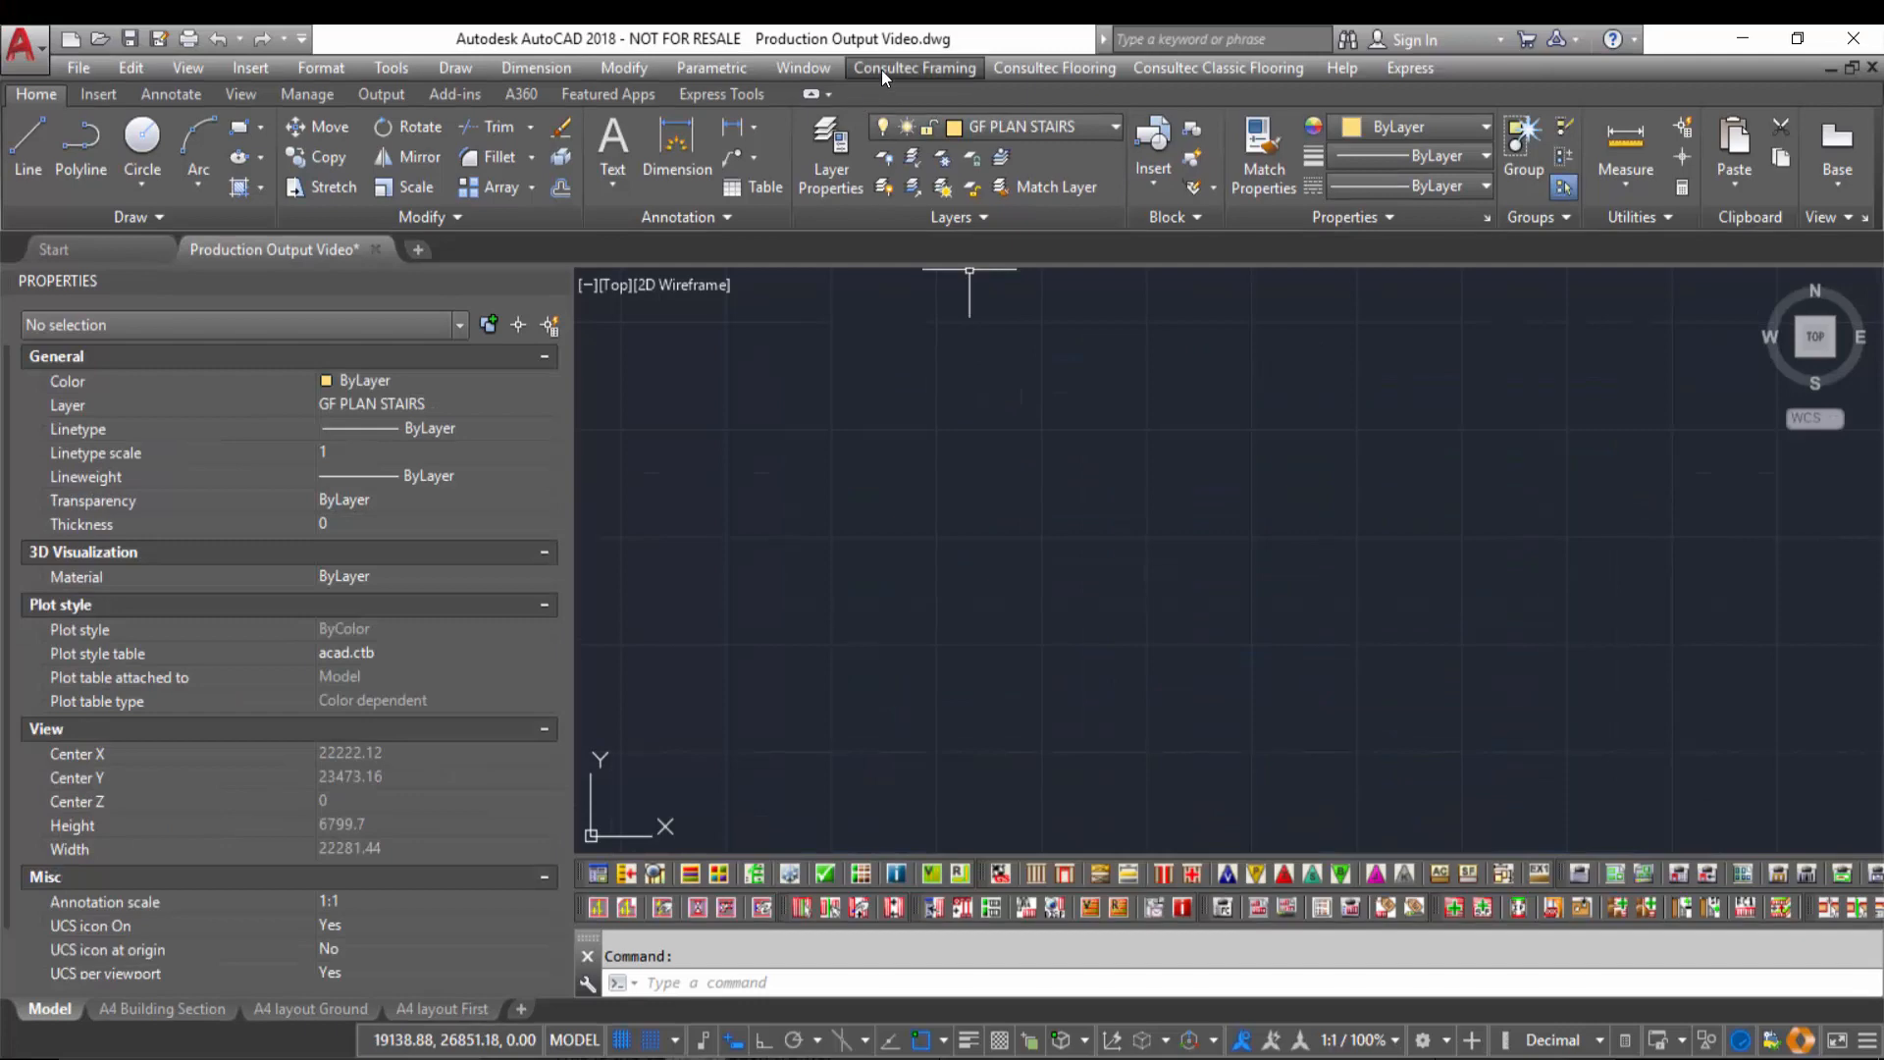
Insert a stud list table for all levels, including non-rectangular studs, in the empty drawing area.
{"action": "left_click", "coordinate": [930, 45]}
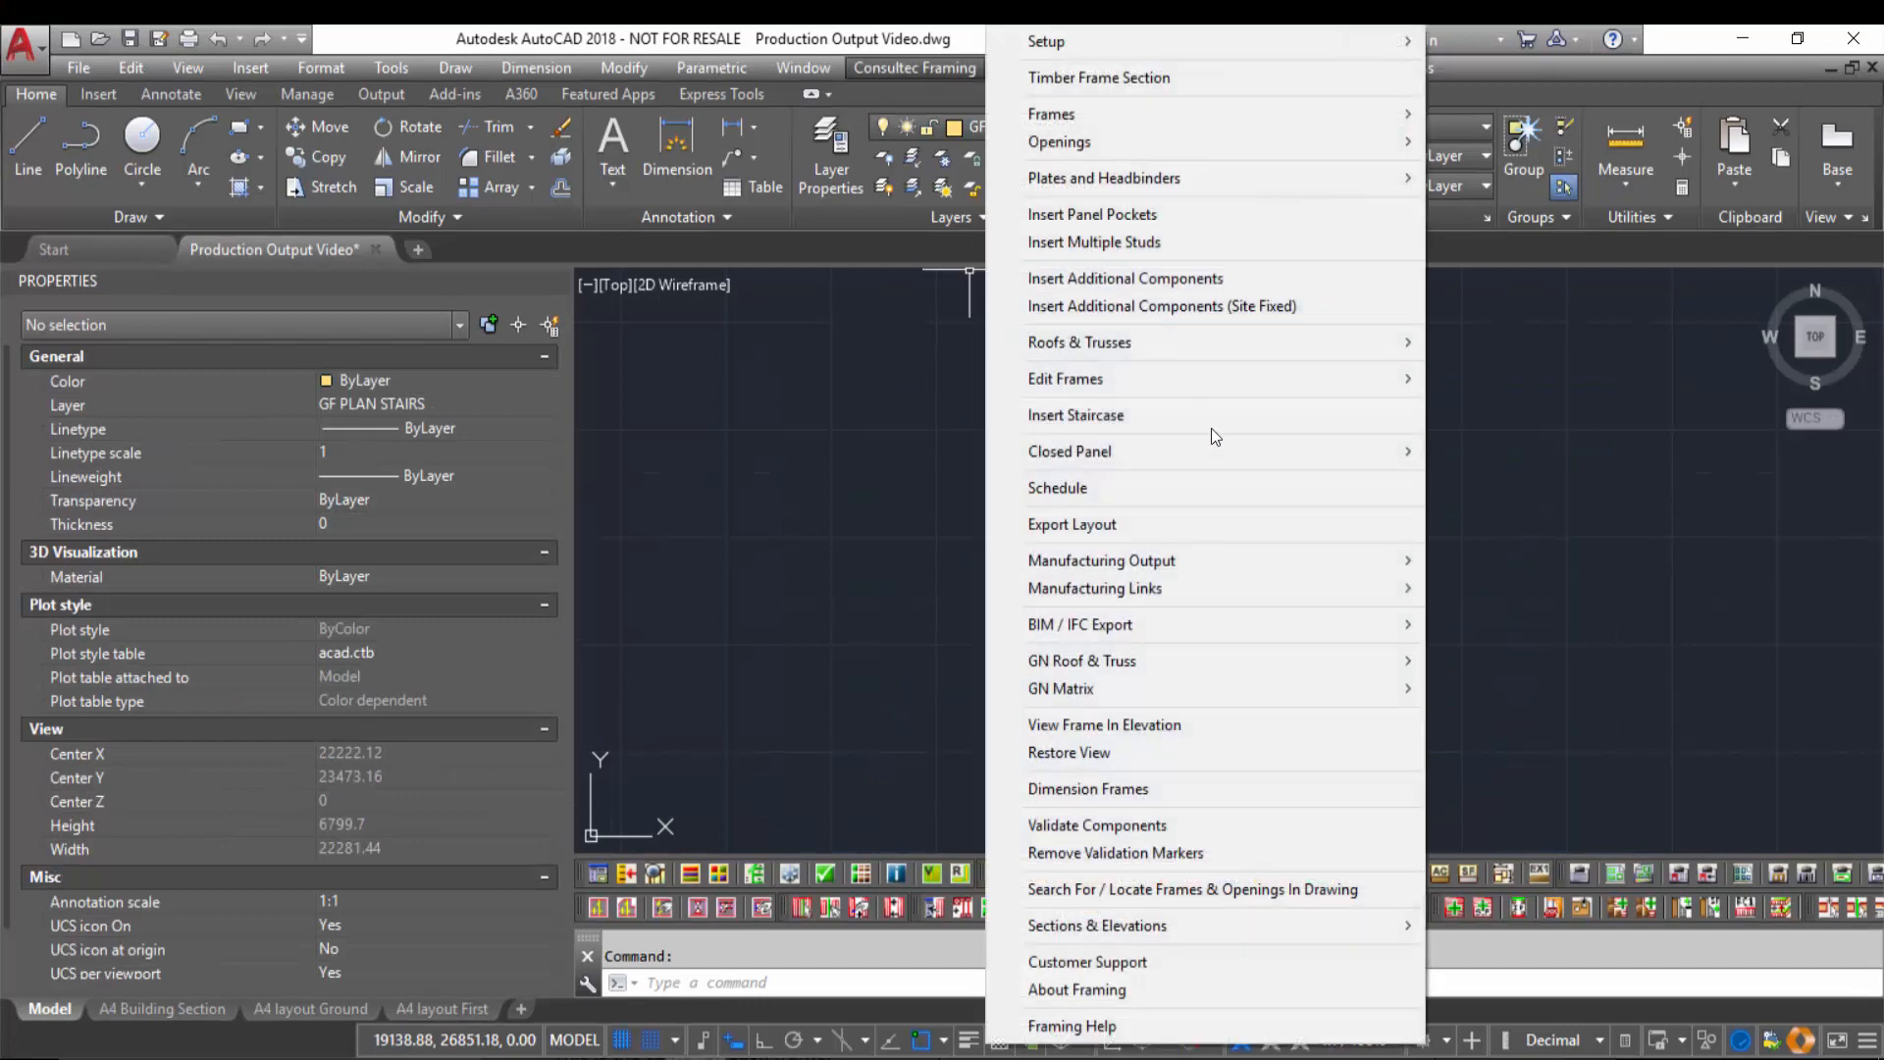
{"action": "mouse_move", "coordinate": [1305, 557]}
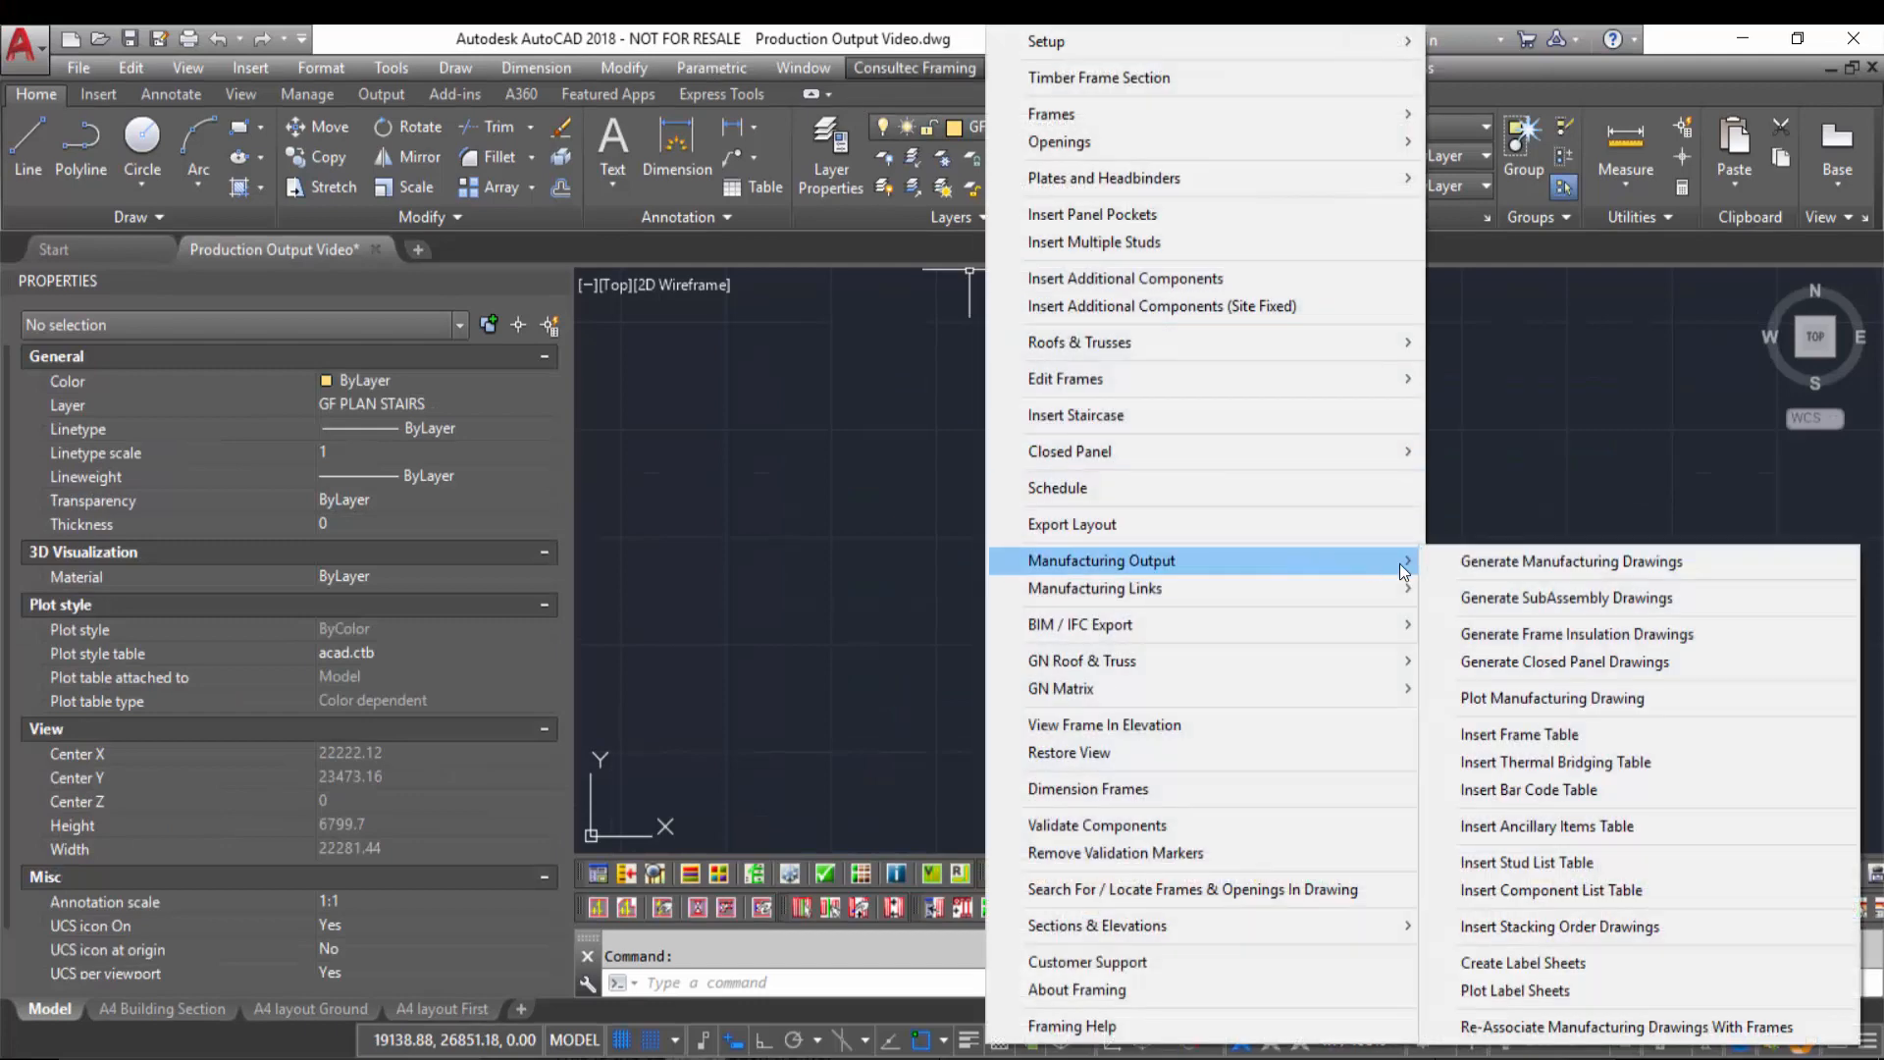
{"action": "left_click", "coordinate": [1597, 860]}
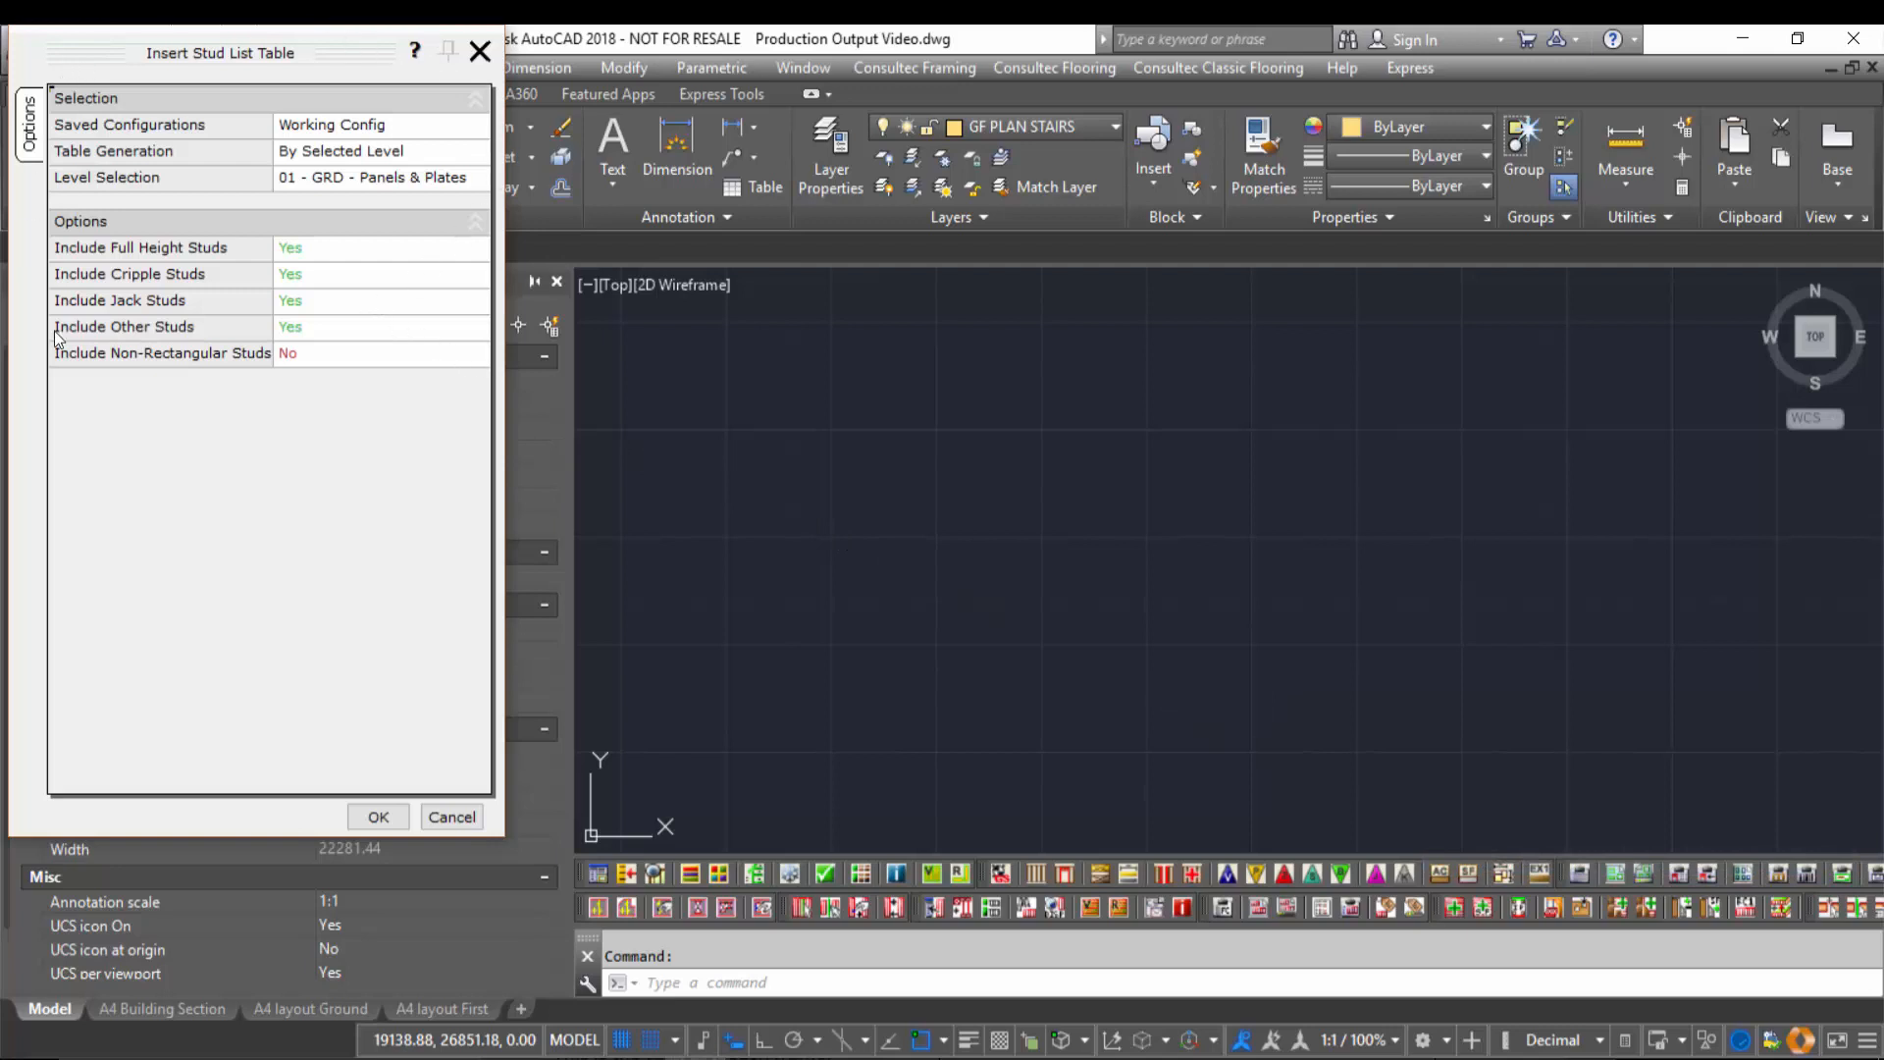
{"action": "left_click", "coordinate": [436, 179]}
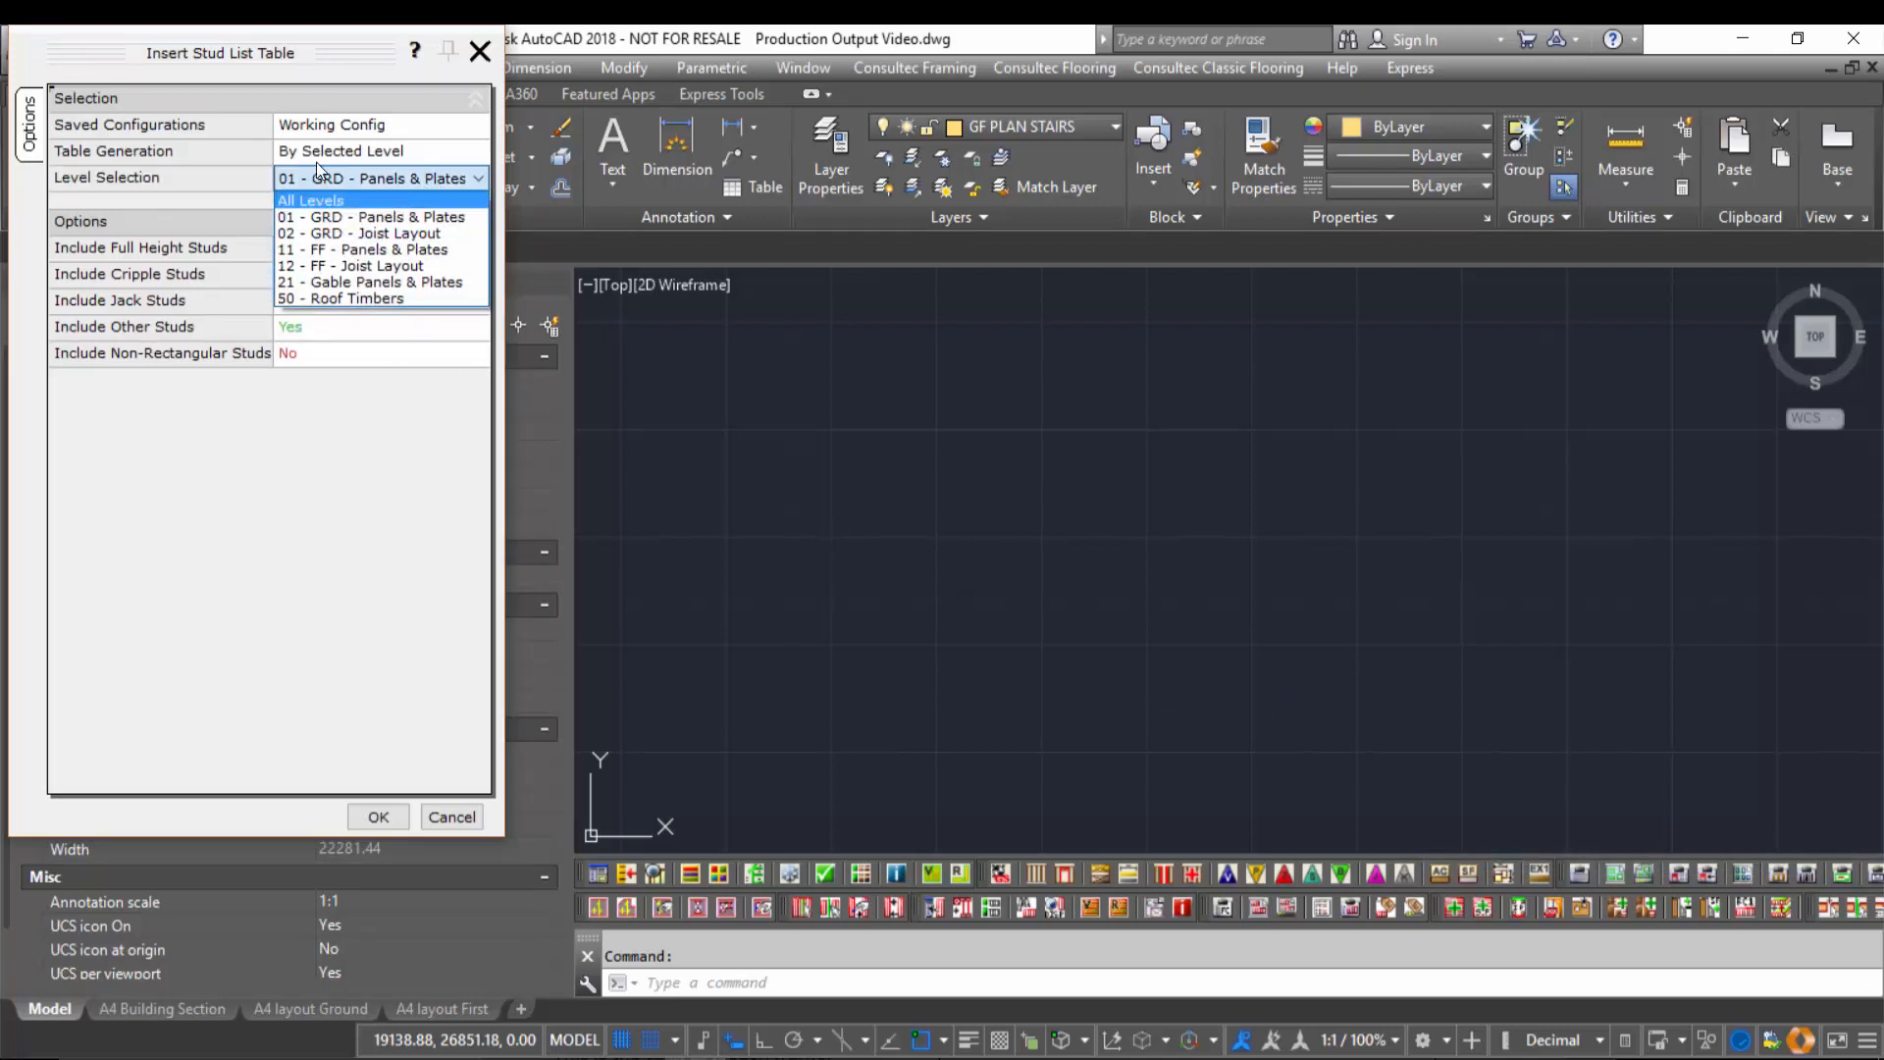
{"action": "left_click", "coordinate": [314, 191]}
{"action": "left_click", "coordinate": [295, 353]}
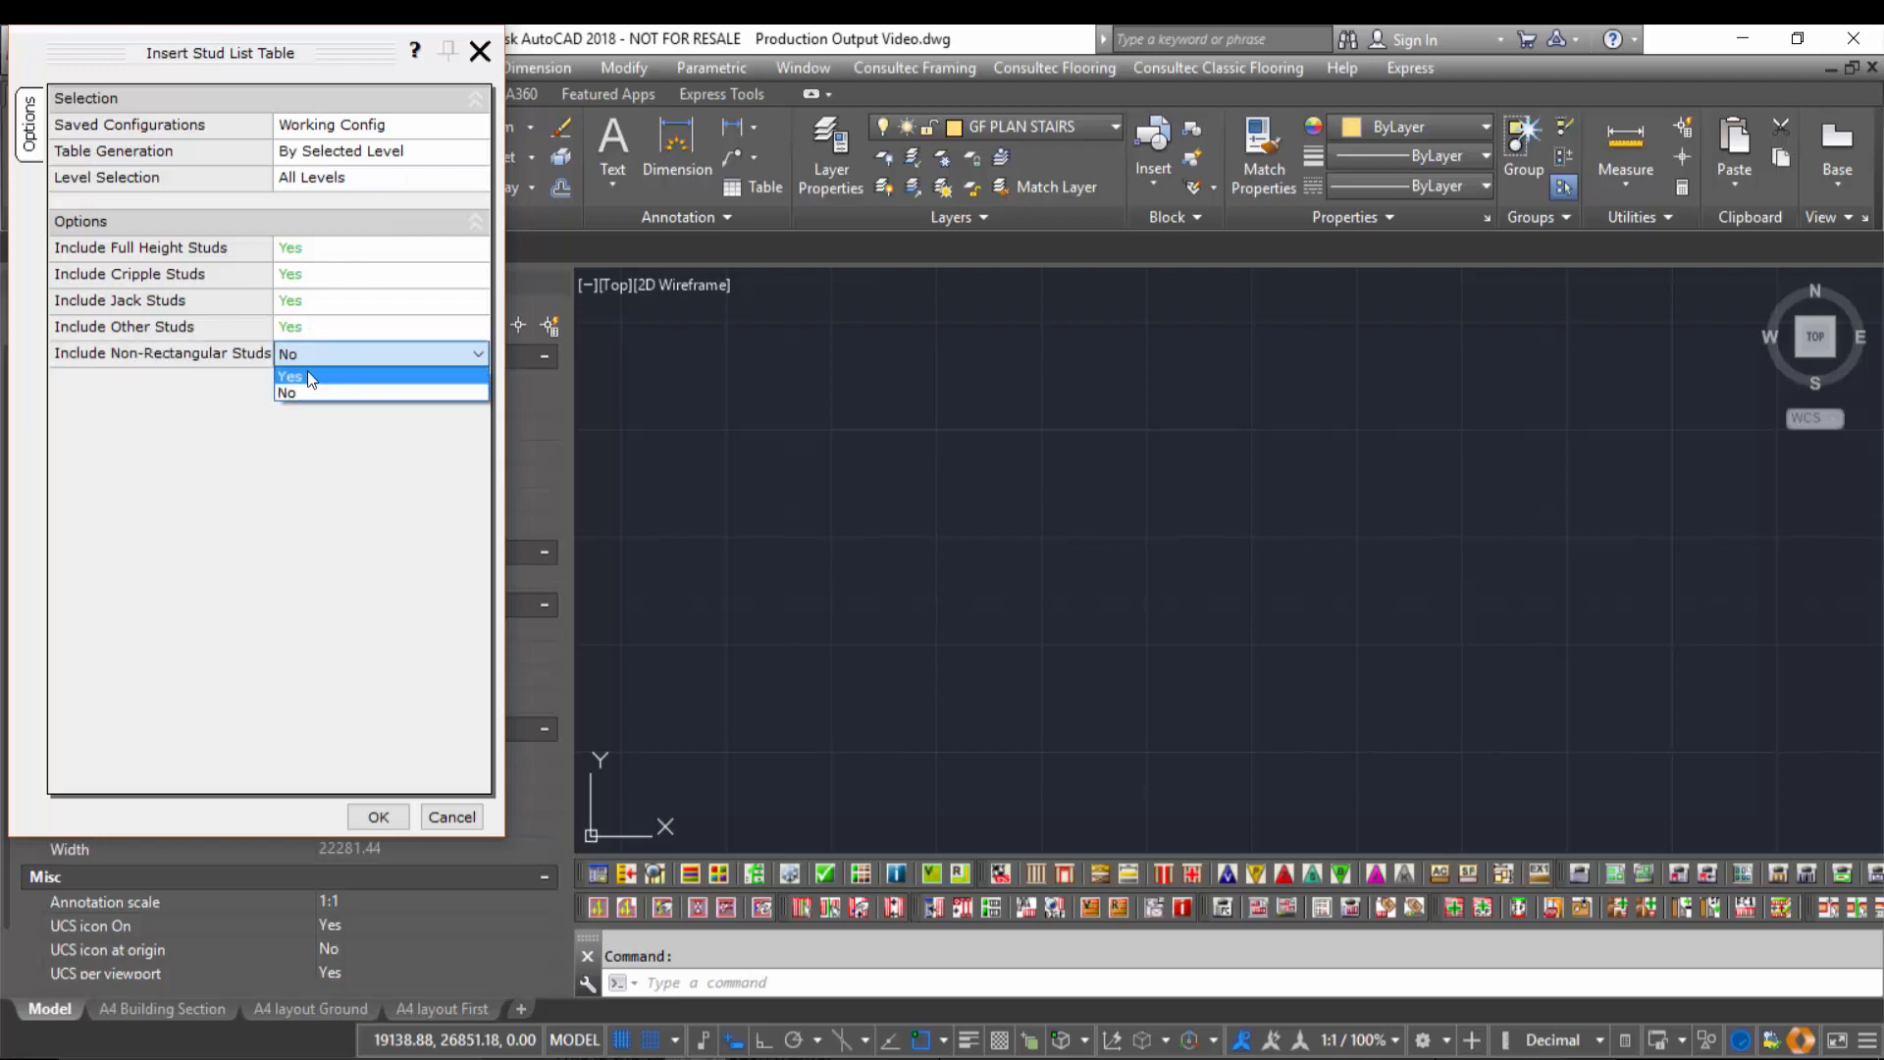
{"action": "left_click", "coordinate": [308, 369]}
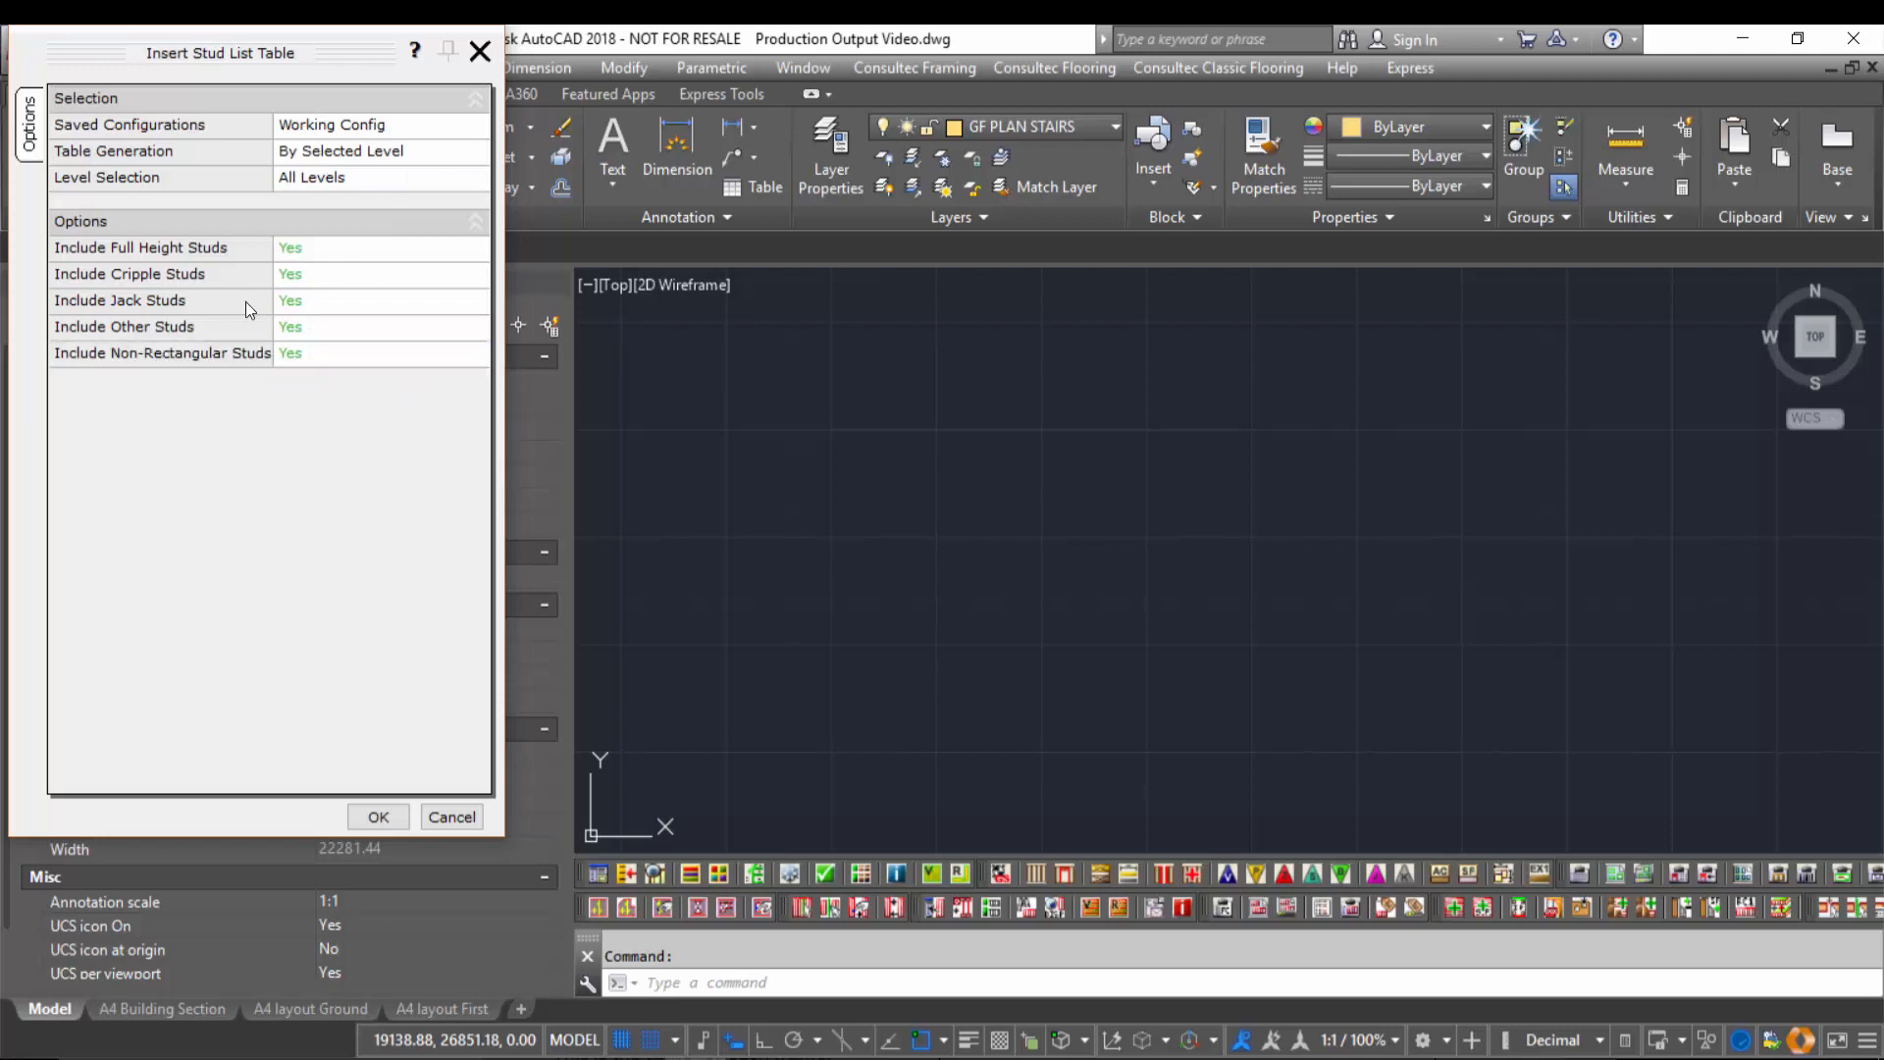
{"action": "left_click", "coordinate": [377, 813]}
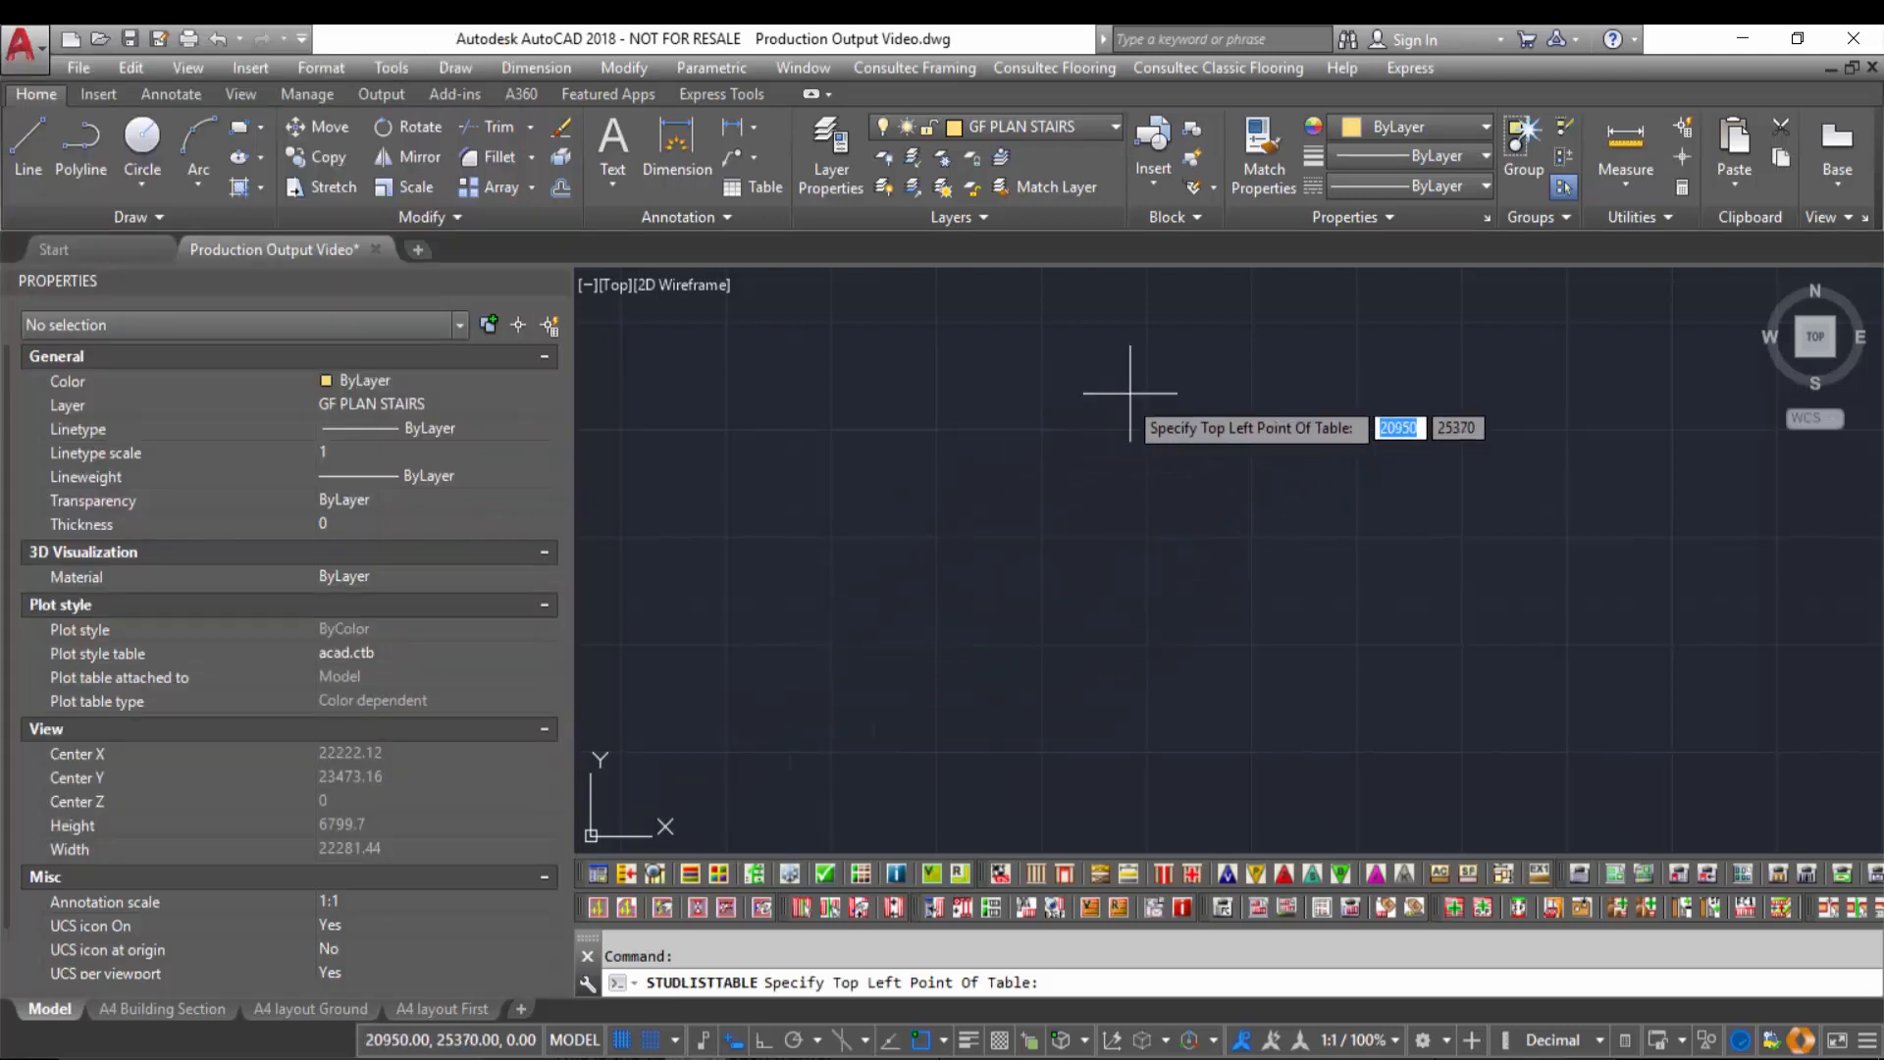
{"action": "left_click", "coordinate": [1219, 369]}
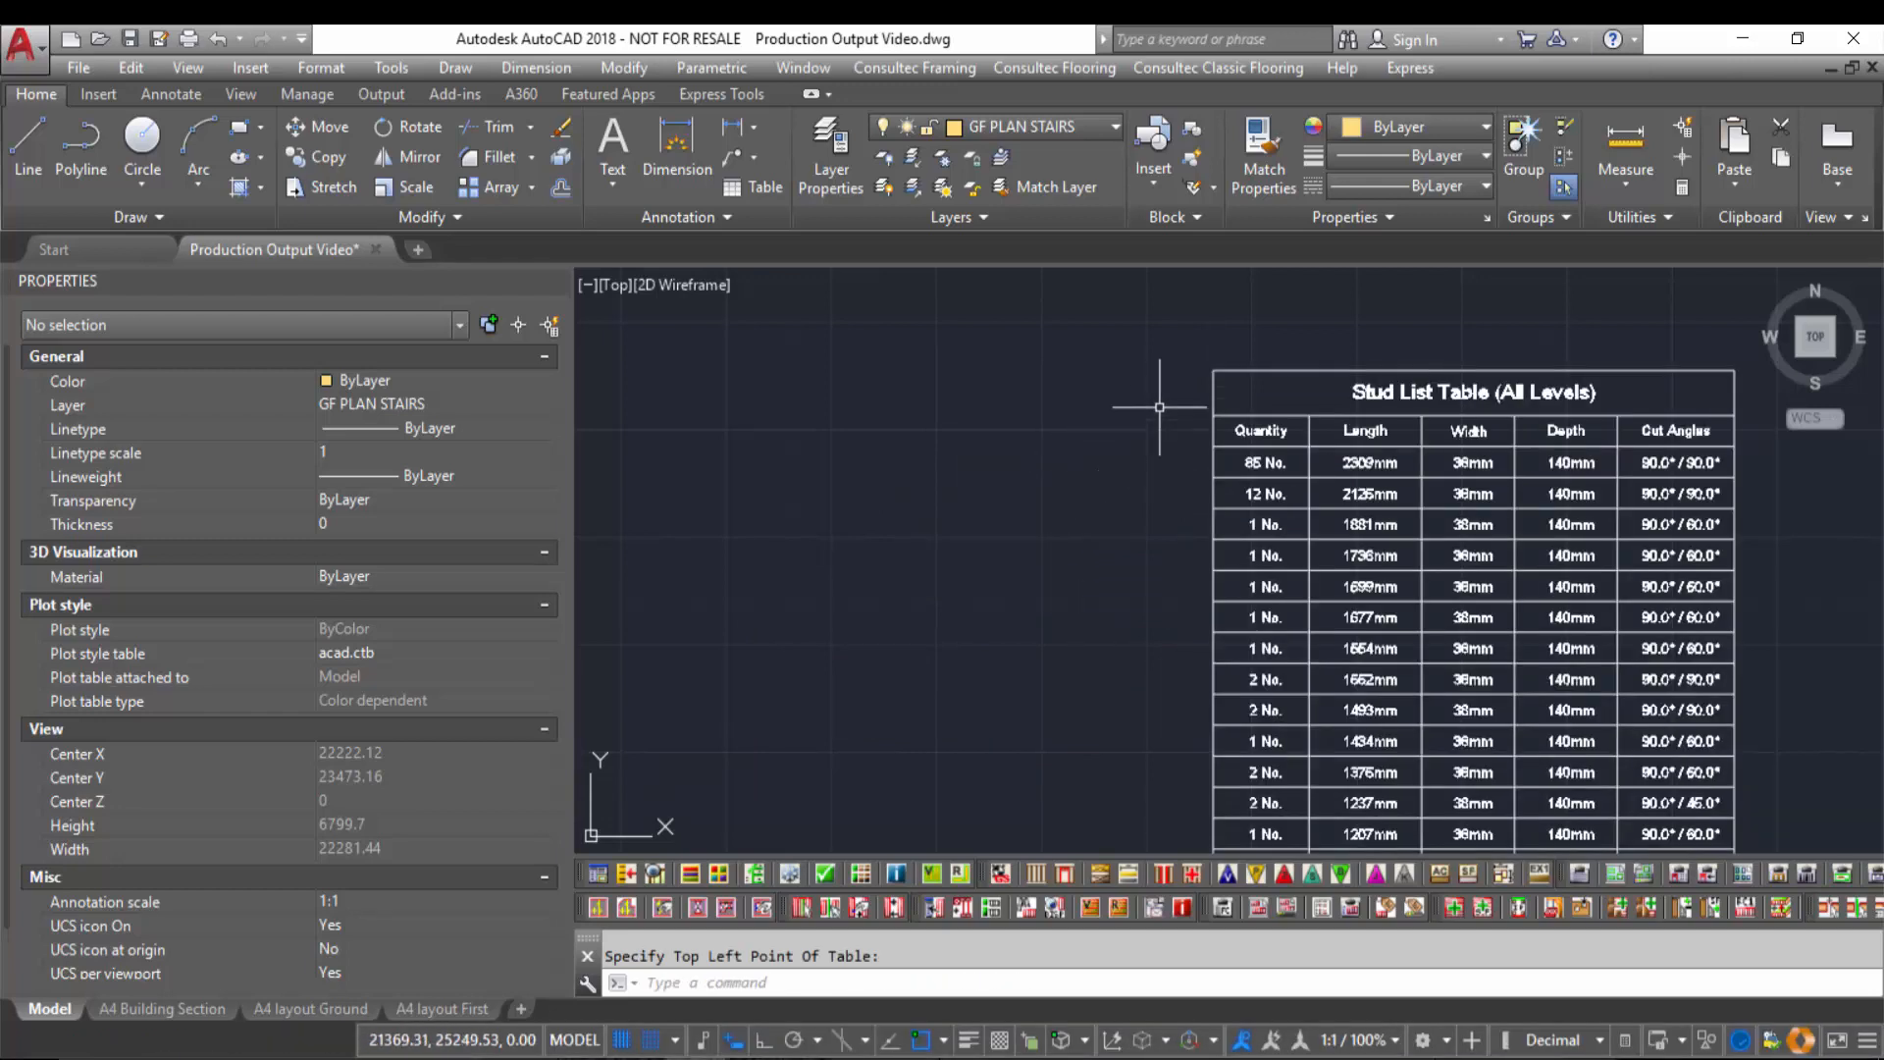
Select the stud list table and enable table breaks in its properties.
{"action": "left_click", "coordinate": [1243, 330]}
{"action": "left_click", "coordinate": [1162, 427]}
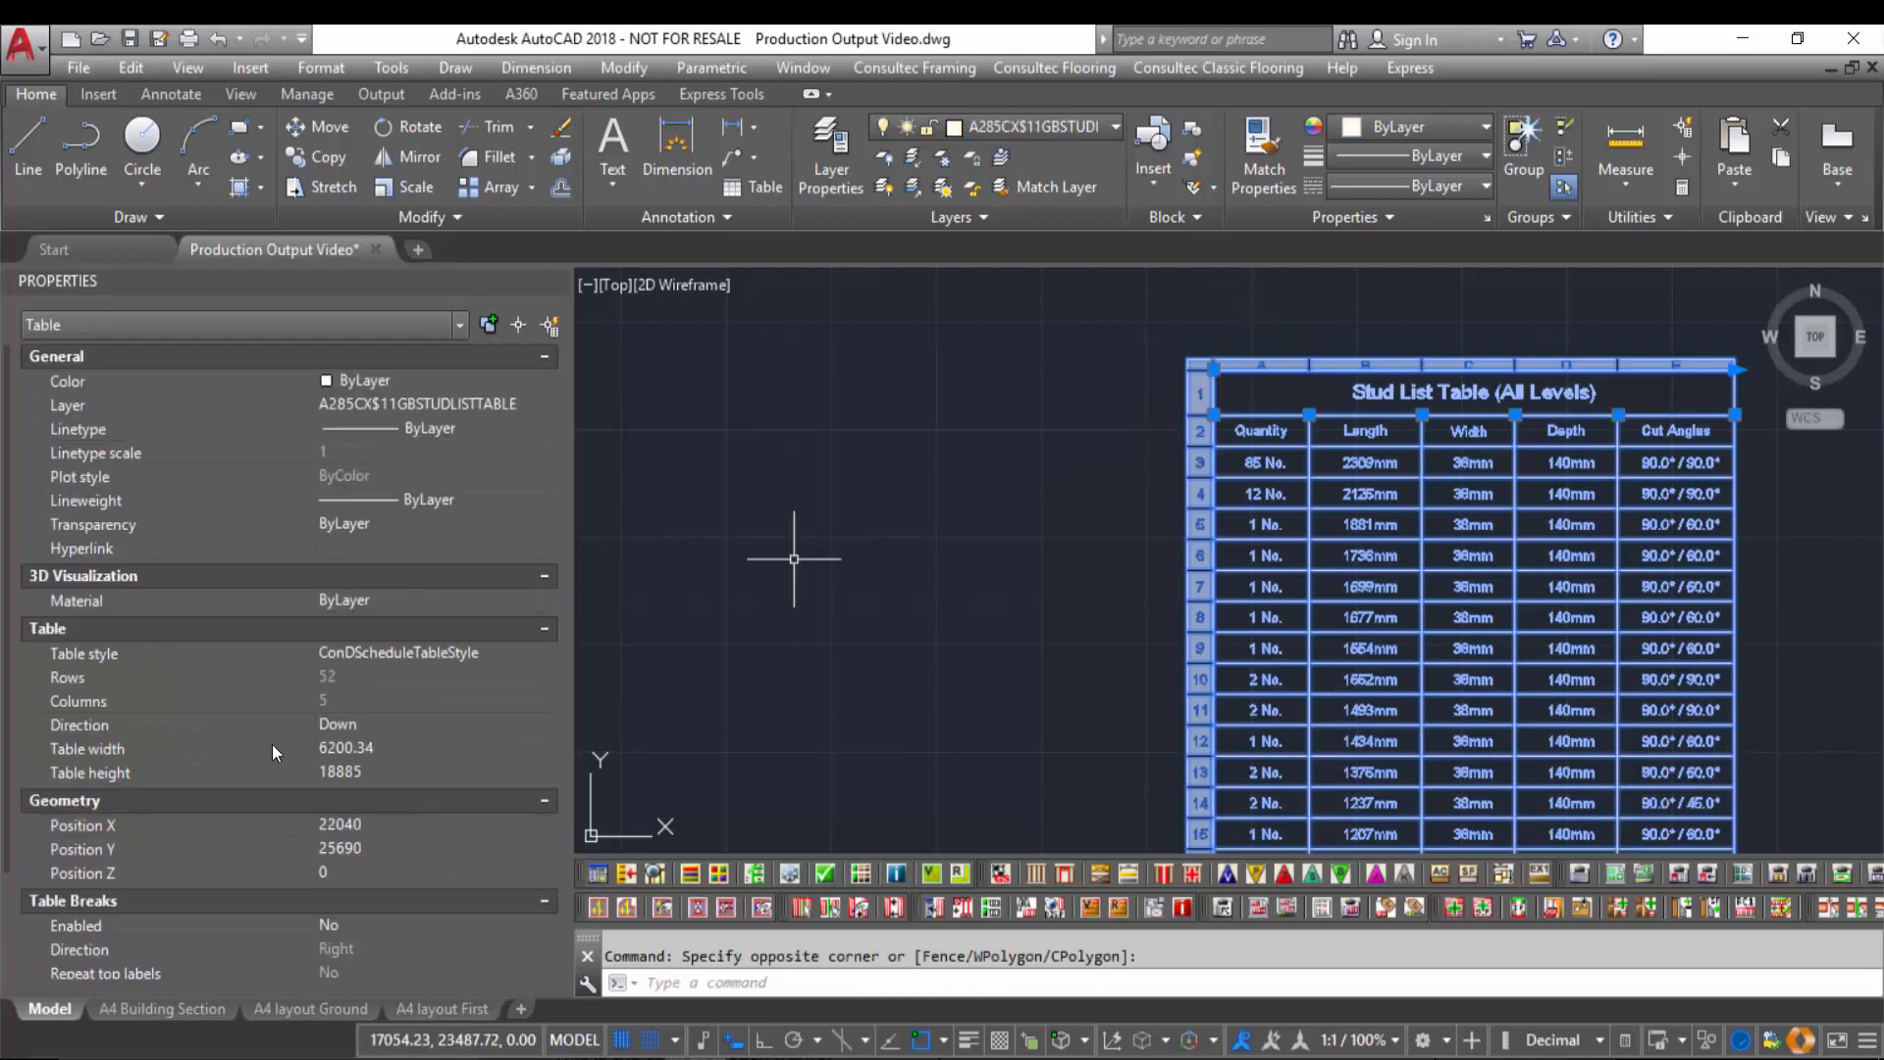
{"action": "scroll", "coordinate": [284, 746], "scroll_direction": "down", "scroll_amount": 2}
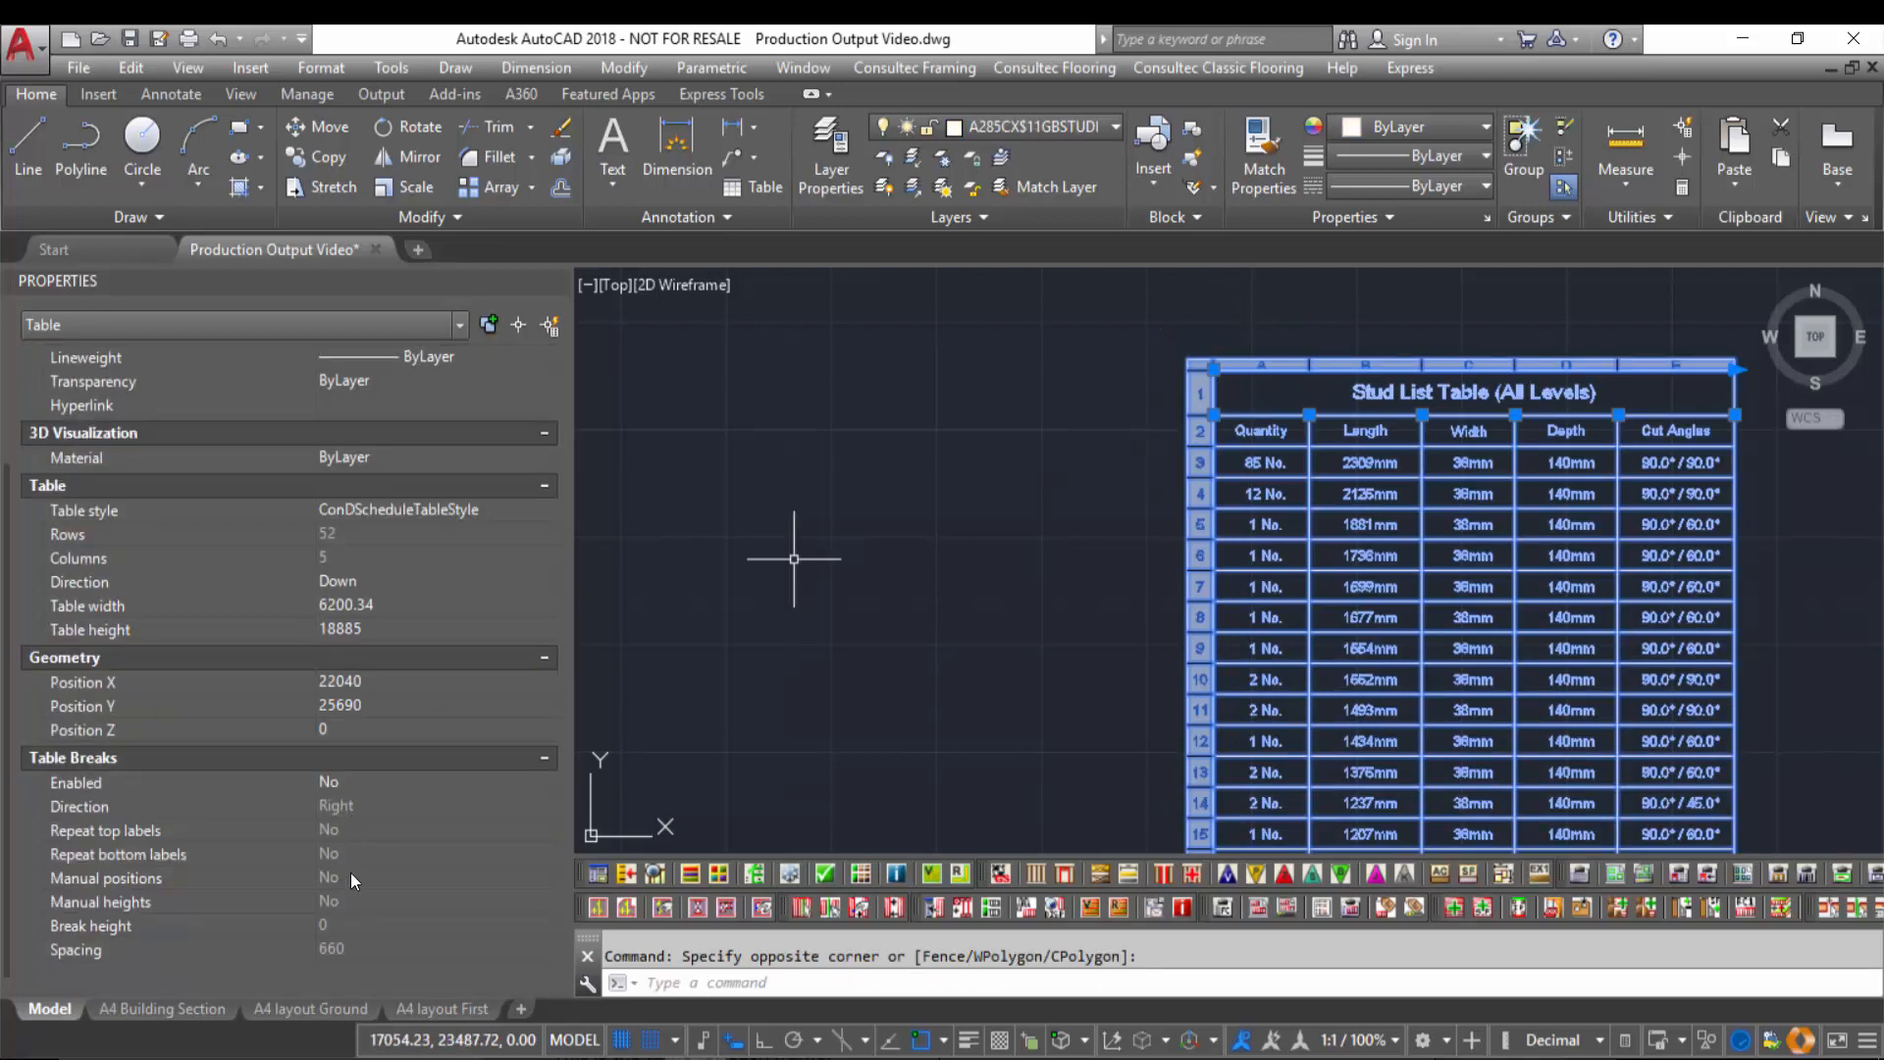
{"action": "left_click", "coordinate": [346, 788]}
{"action": "left_click", "coordinate": [351, 785]}
{"action": "left_click", "coordinate": [352, 803]}
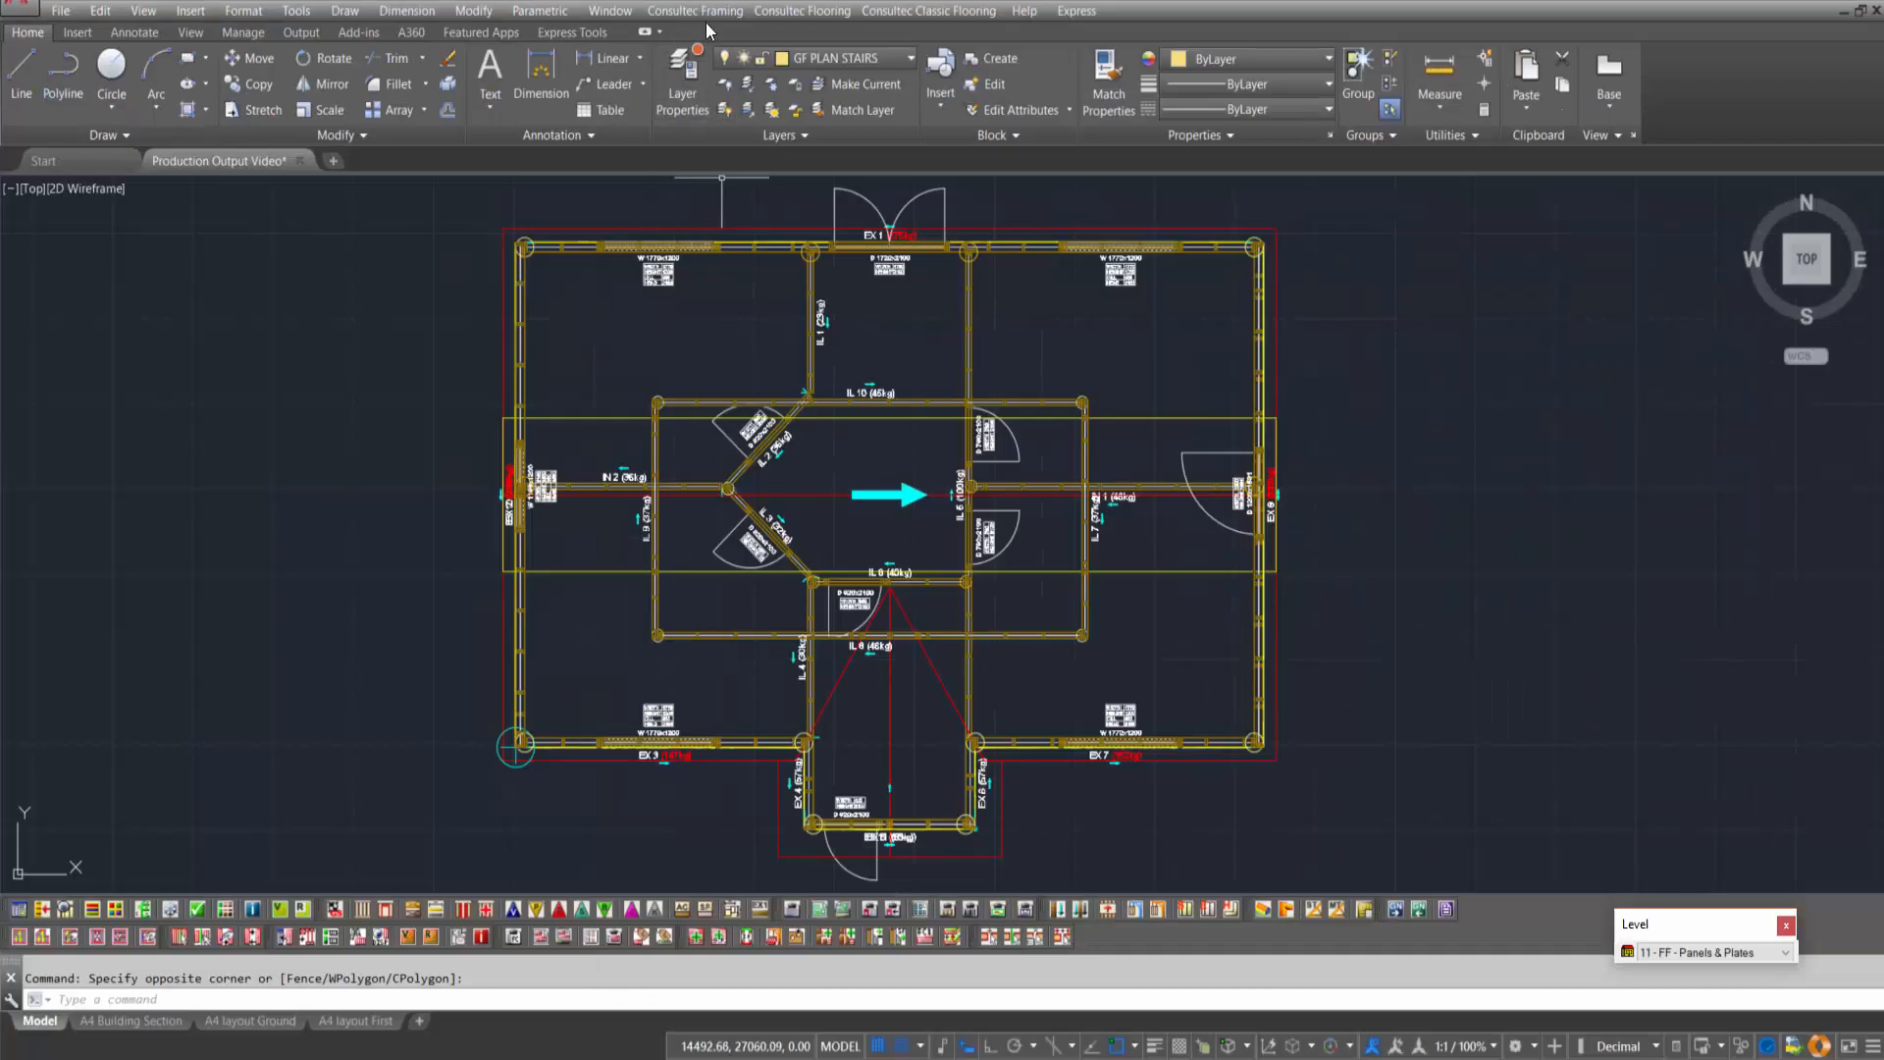
Open the framing schedule and view its component and material listings.
{"action": "left_click", "coordinate": [696, 10]}
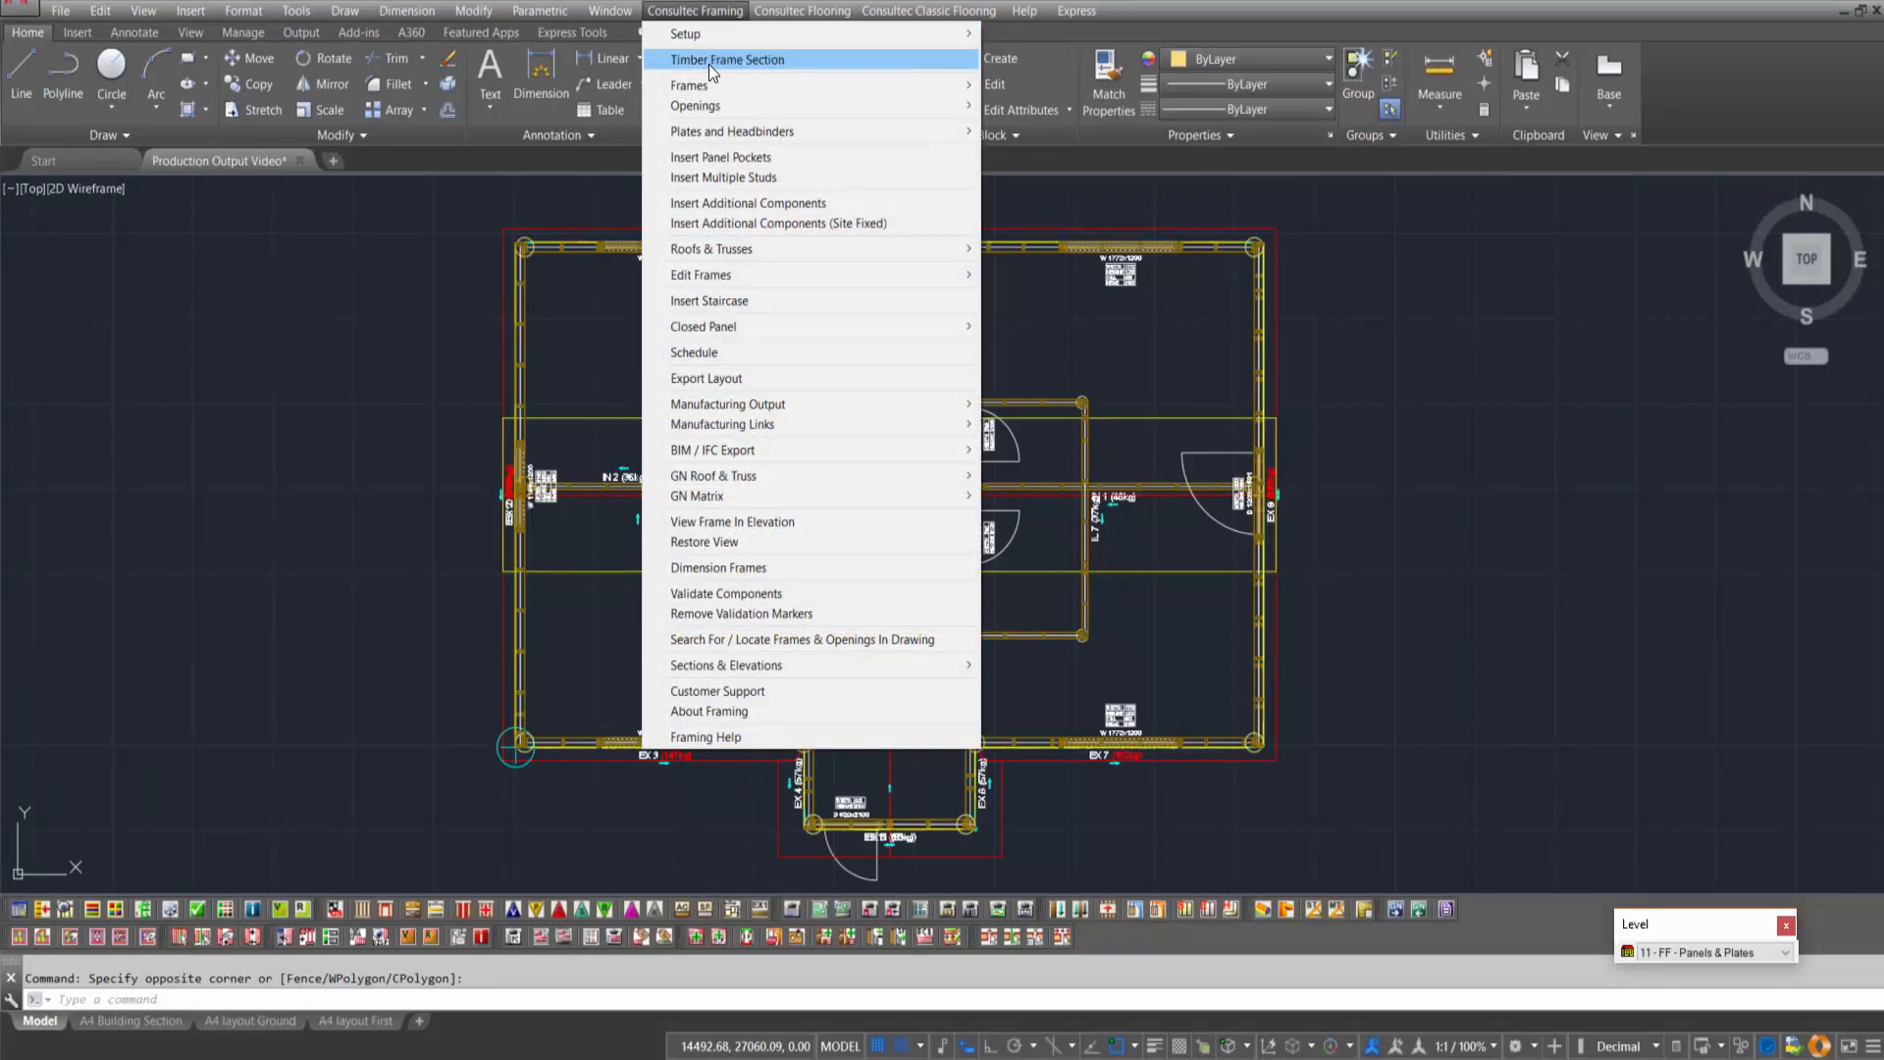
{"action": "left_click", "coordinate": [804, 355]}
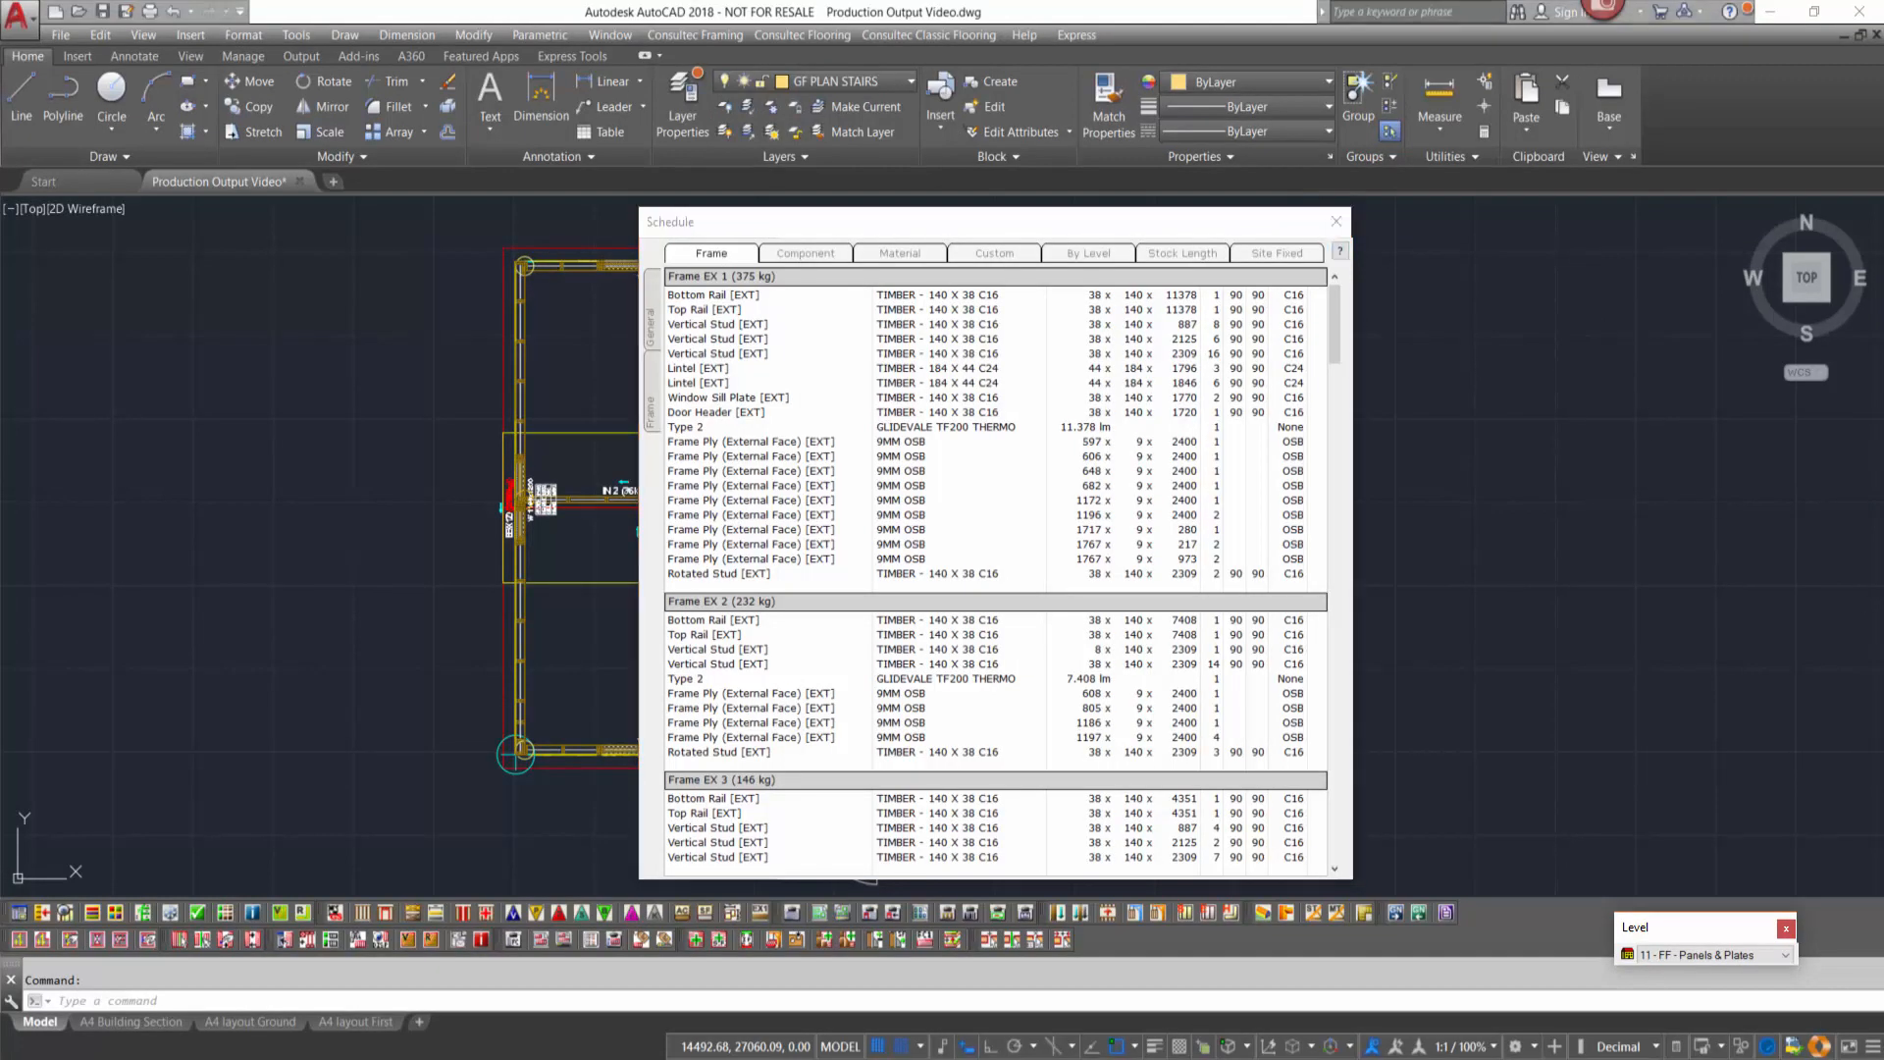
{"action": "left_click", "coordinate": [844, 250]}
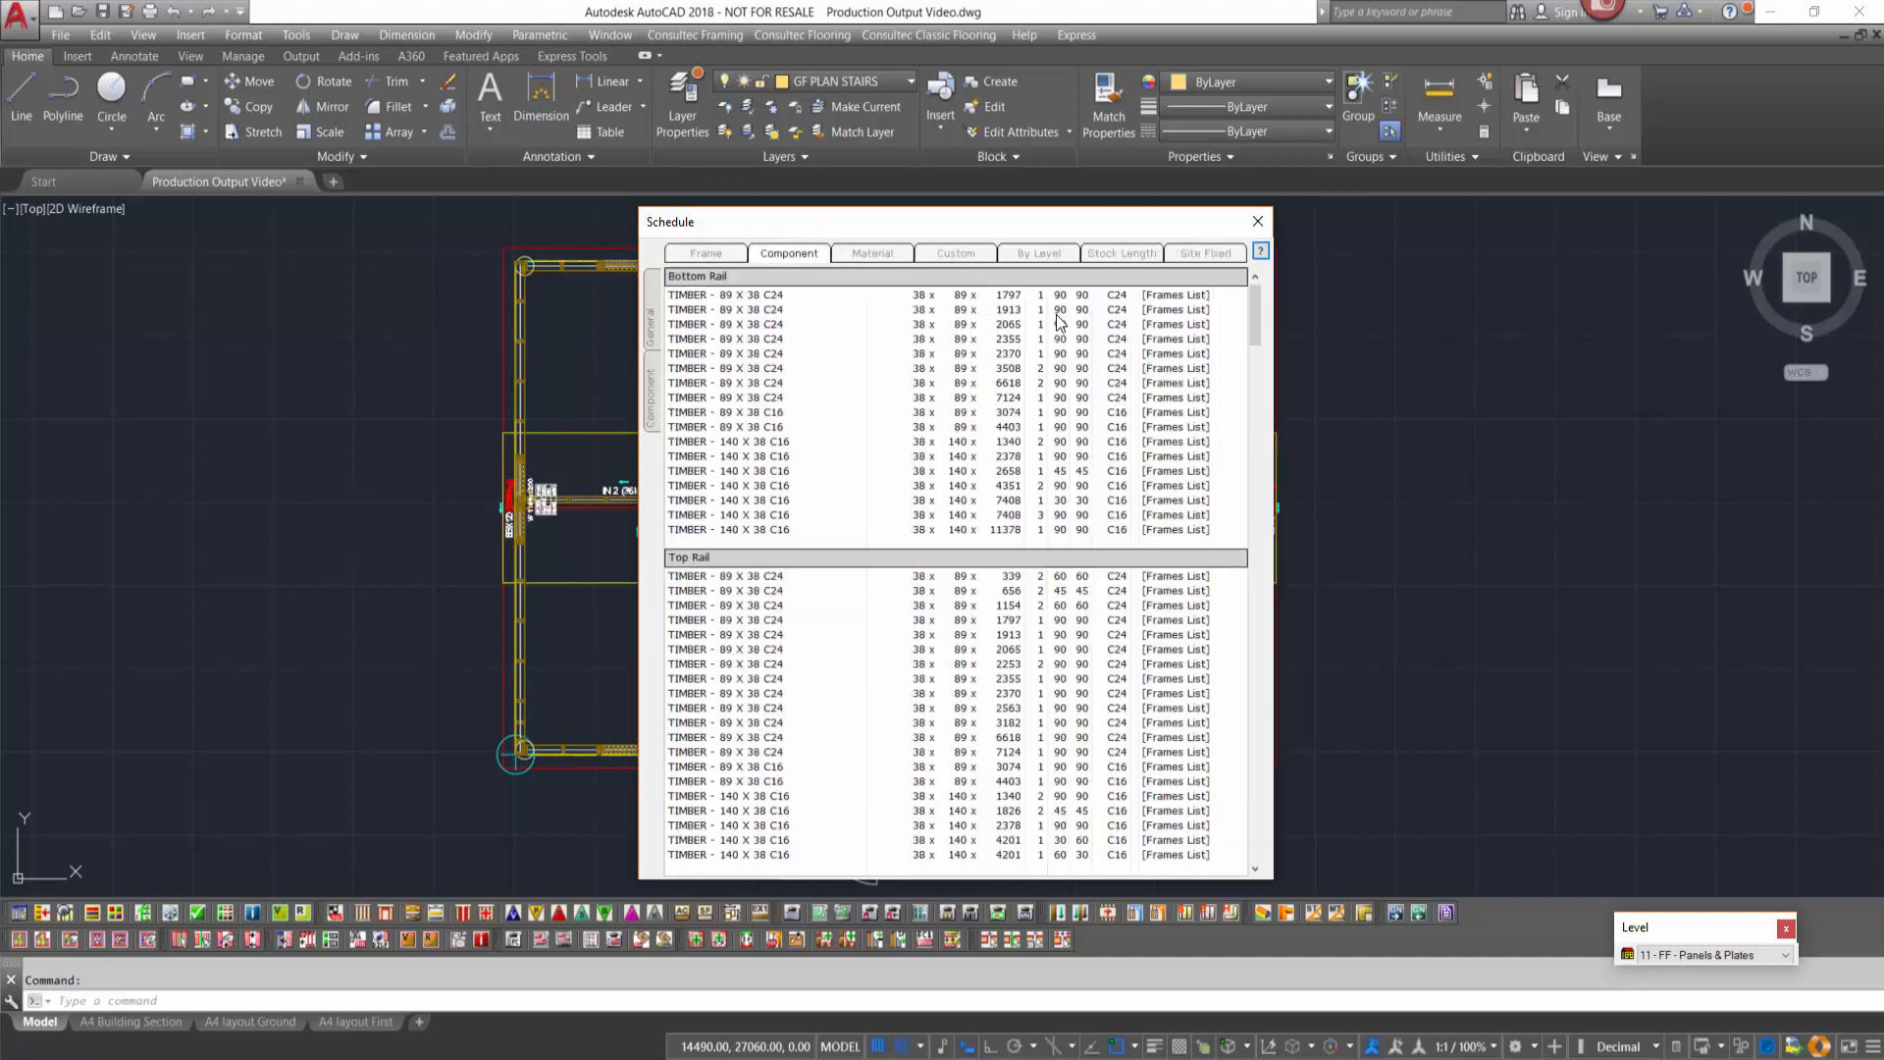
{"action": "left_click", "coordinate": [897, 252]}
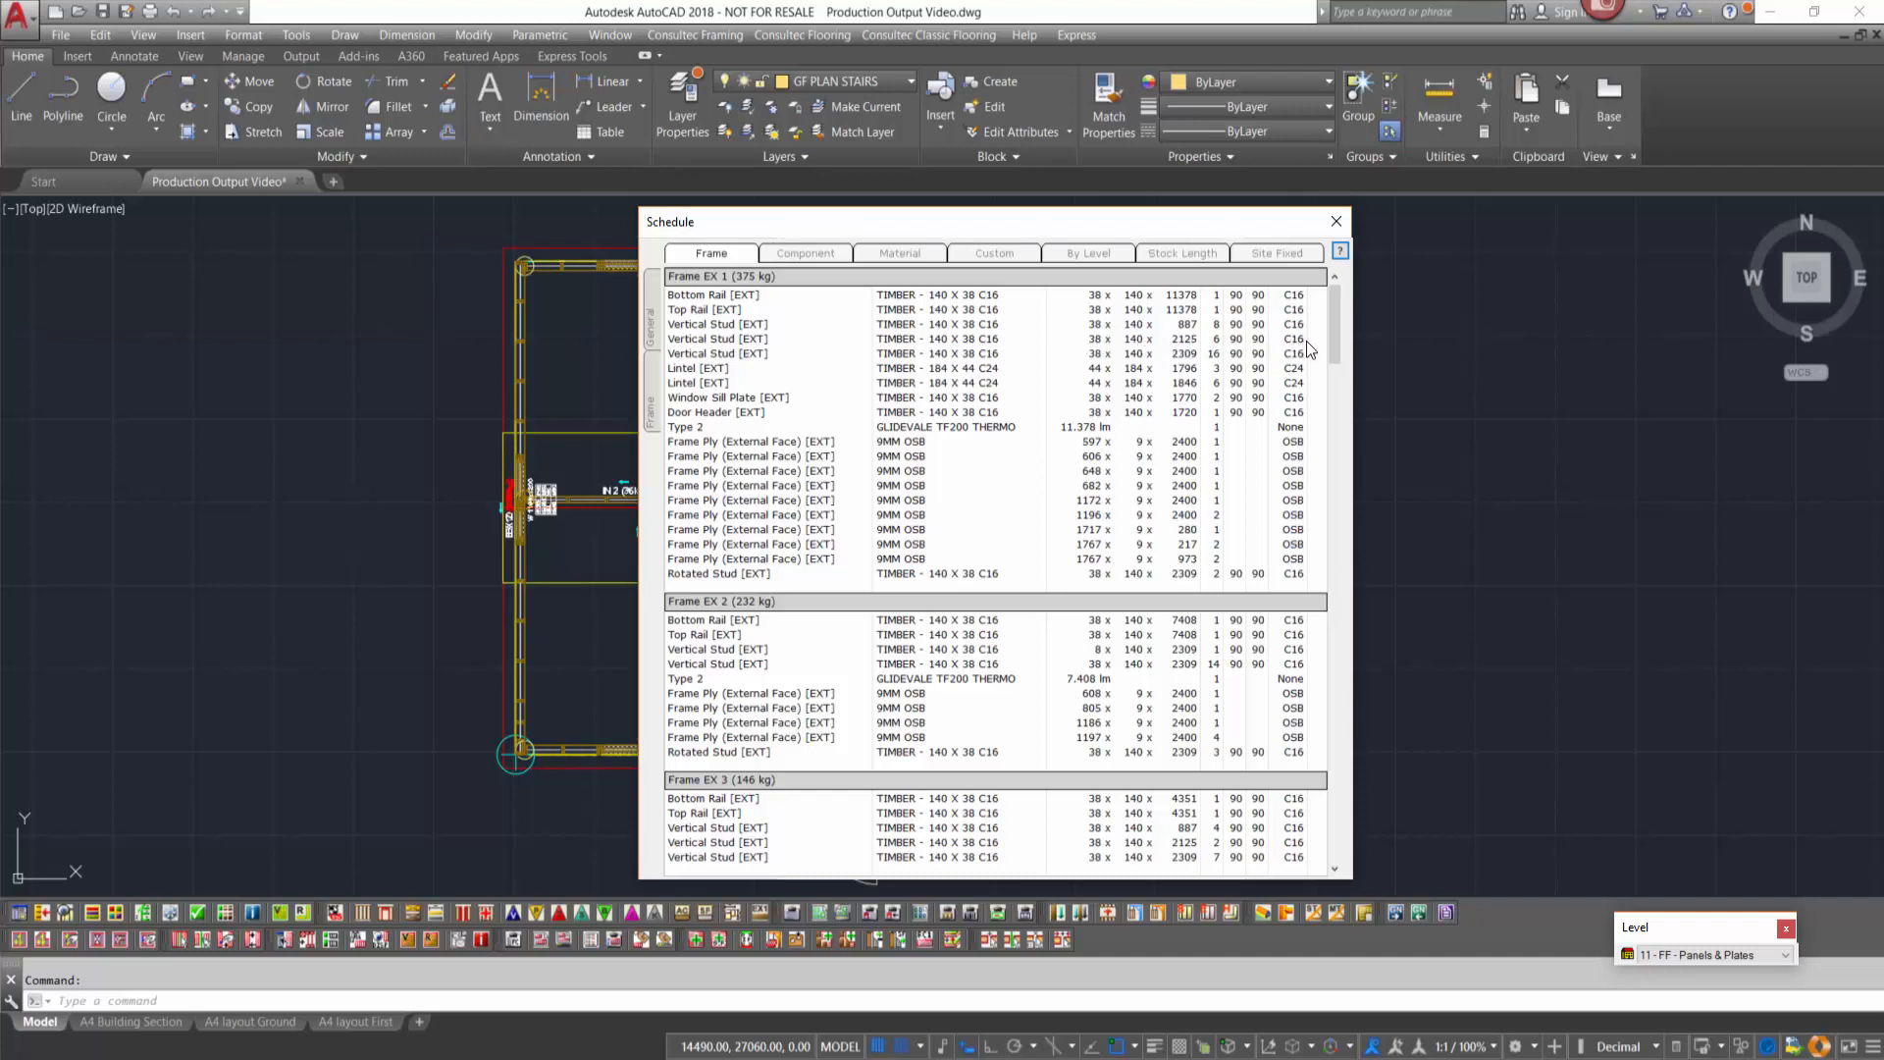
Fill in the frame schedule's project details: job reference Job 1, plot number 123, client Elecosoft UK, the site address, and drawn by Framing.
{"action": "left_click", "coordinate": [656, 300]}
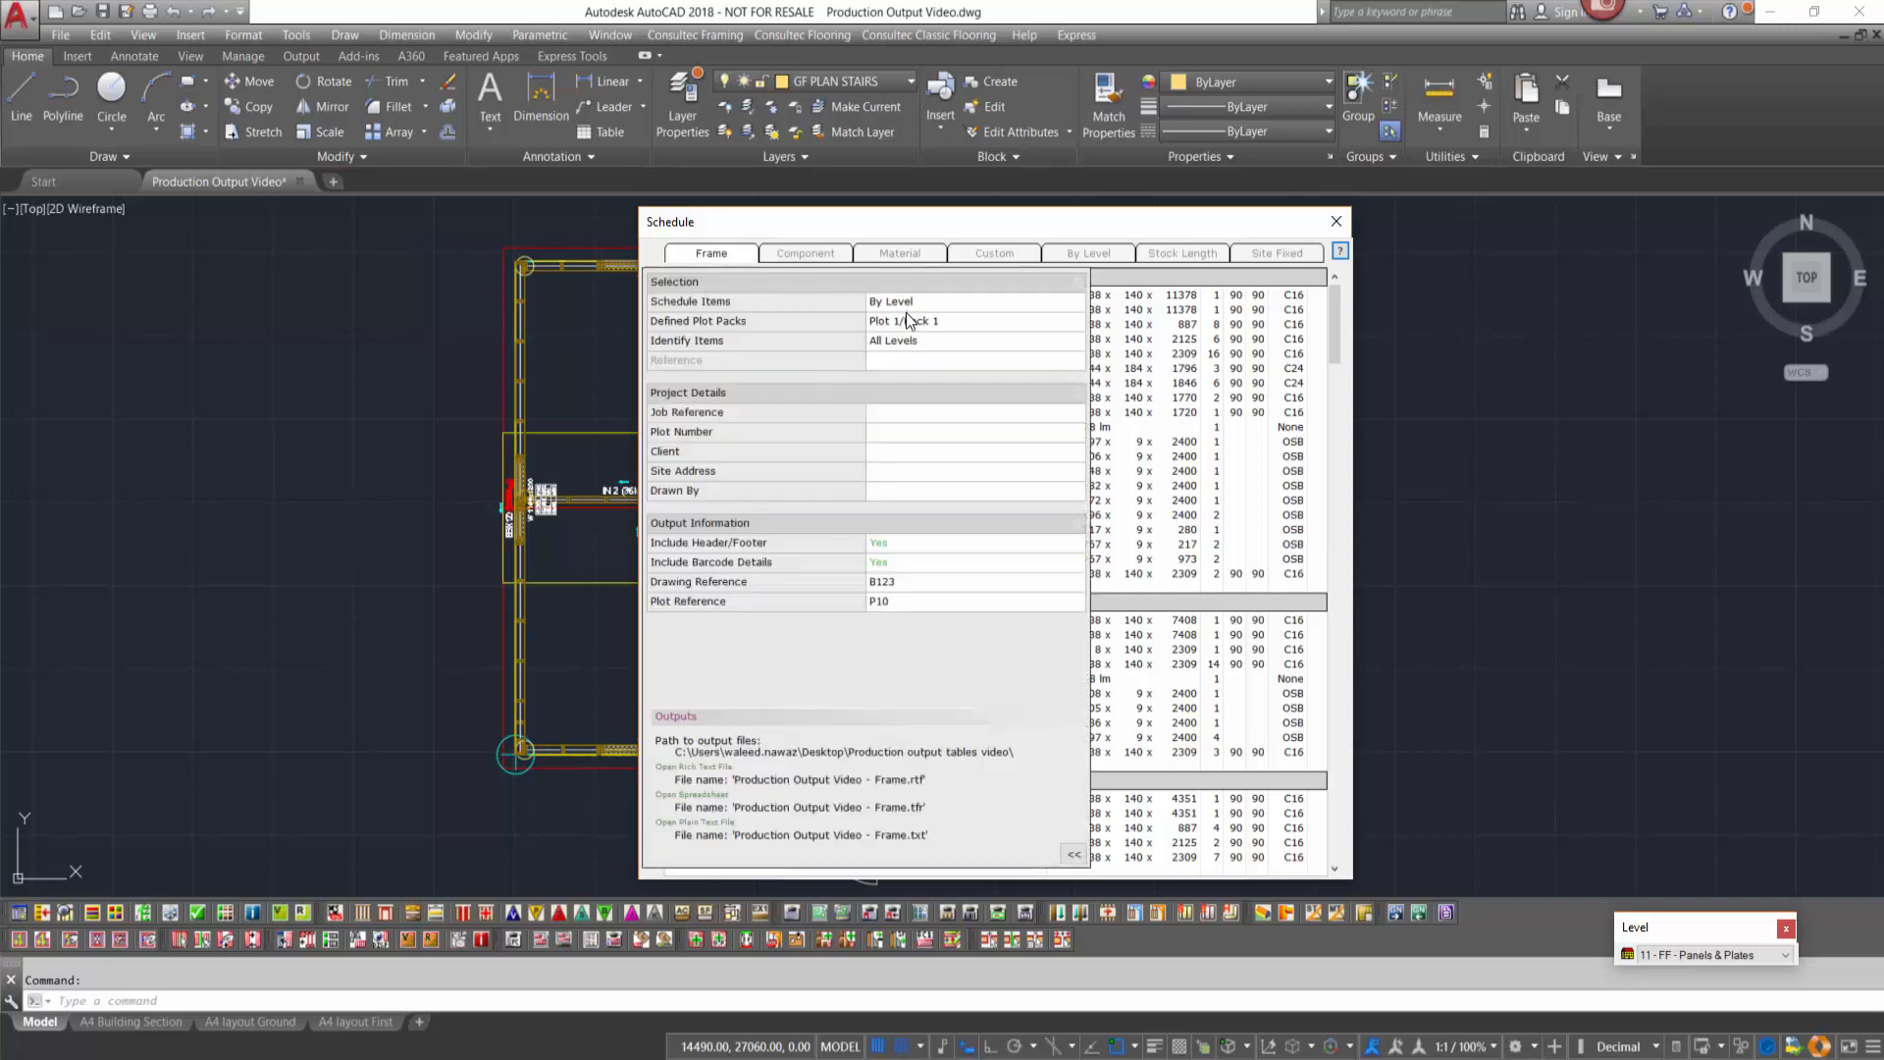
{"action": "left_click", "coordinate": [901, 410]}
{"action": "type", "text": "job 1"}
{"action": "key", "text": "Tab"}
{"action": "type", "text": "123"}
{"action": "key", "text": "Tab"}
{"action": "type", "text": "Elecosoft UK"}
{"action": "left_click", "coordinate": [994, 472]}
{"action": "type", "text": "Haddenham"}
{"action": "left_click", "coordinate": [987, 493]}
{"action": "type", "text": "Framing"}
{"action": "left_click", "coordinate": [1231, 806]}
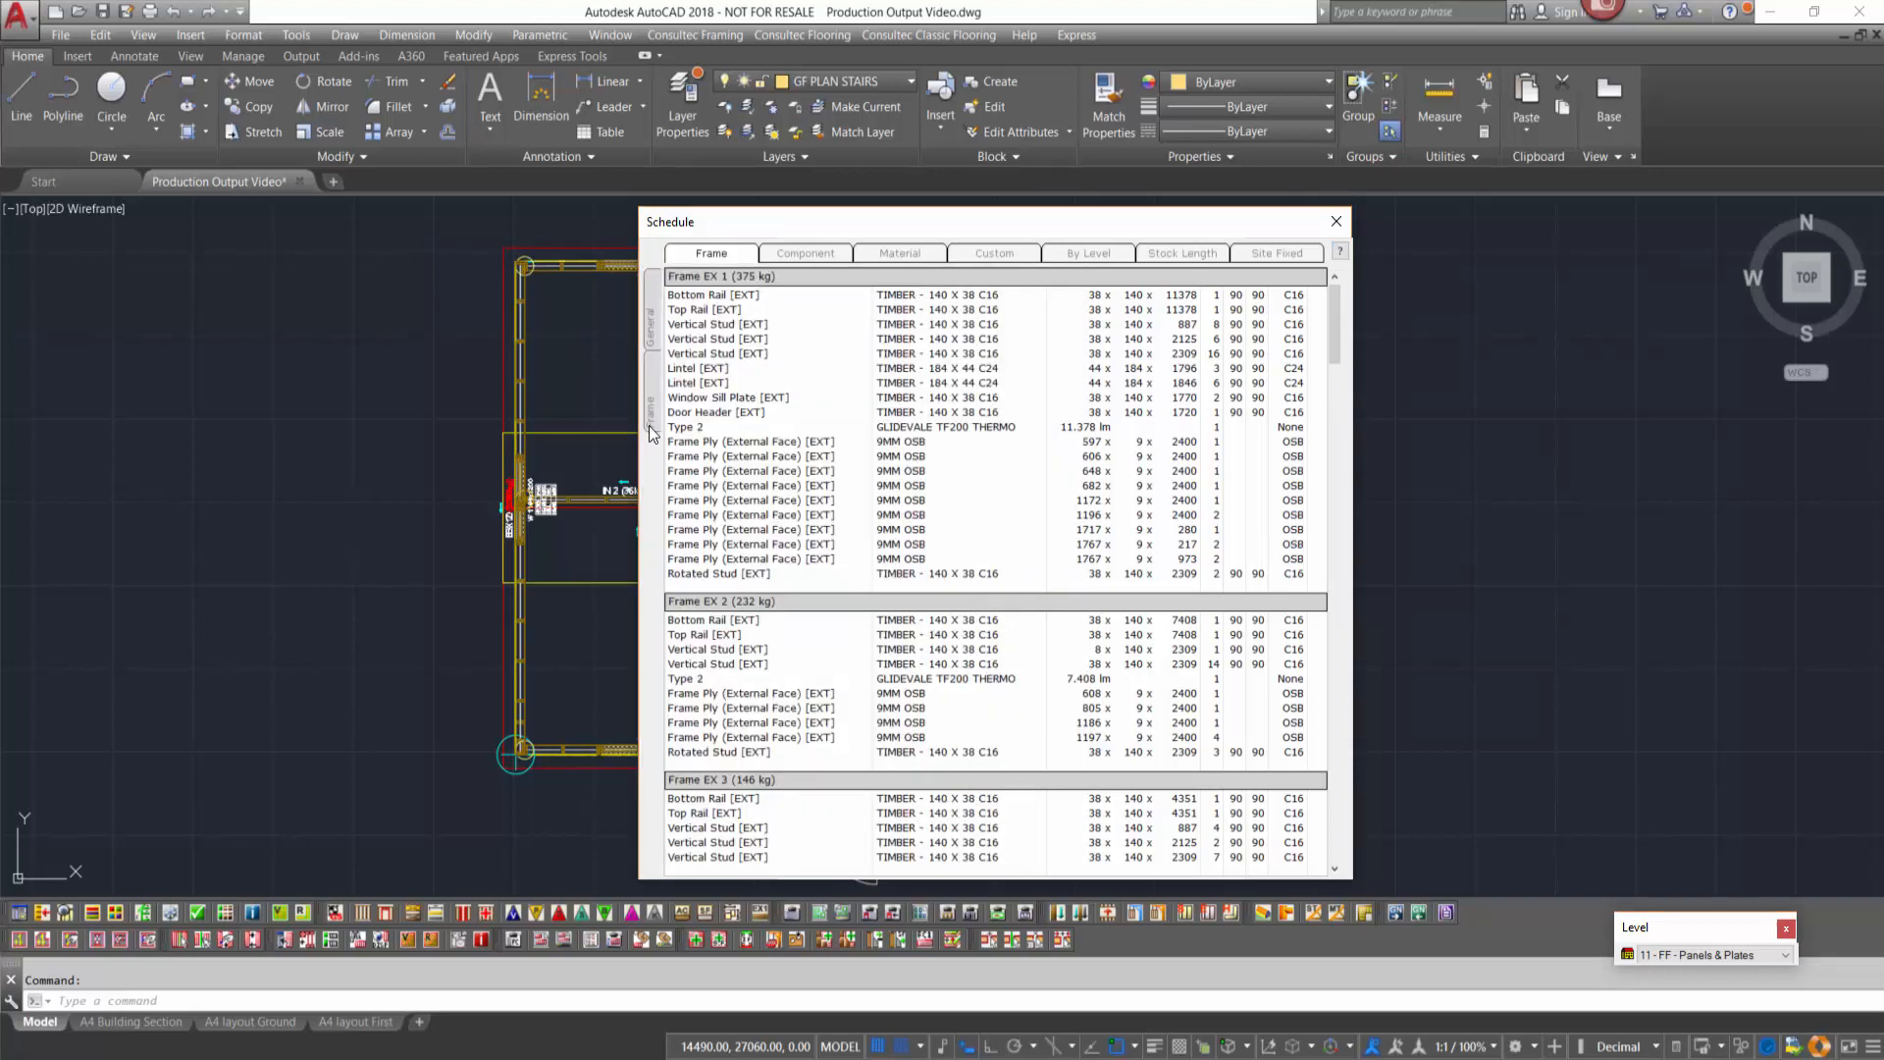
Include insulation, the vapour control layer and plasterboard among the frame schedule's components.
{"action": "mouse_move", "coordinate": [651, 388]}
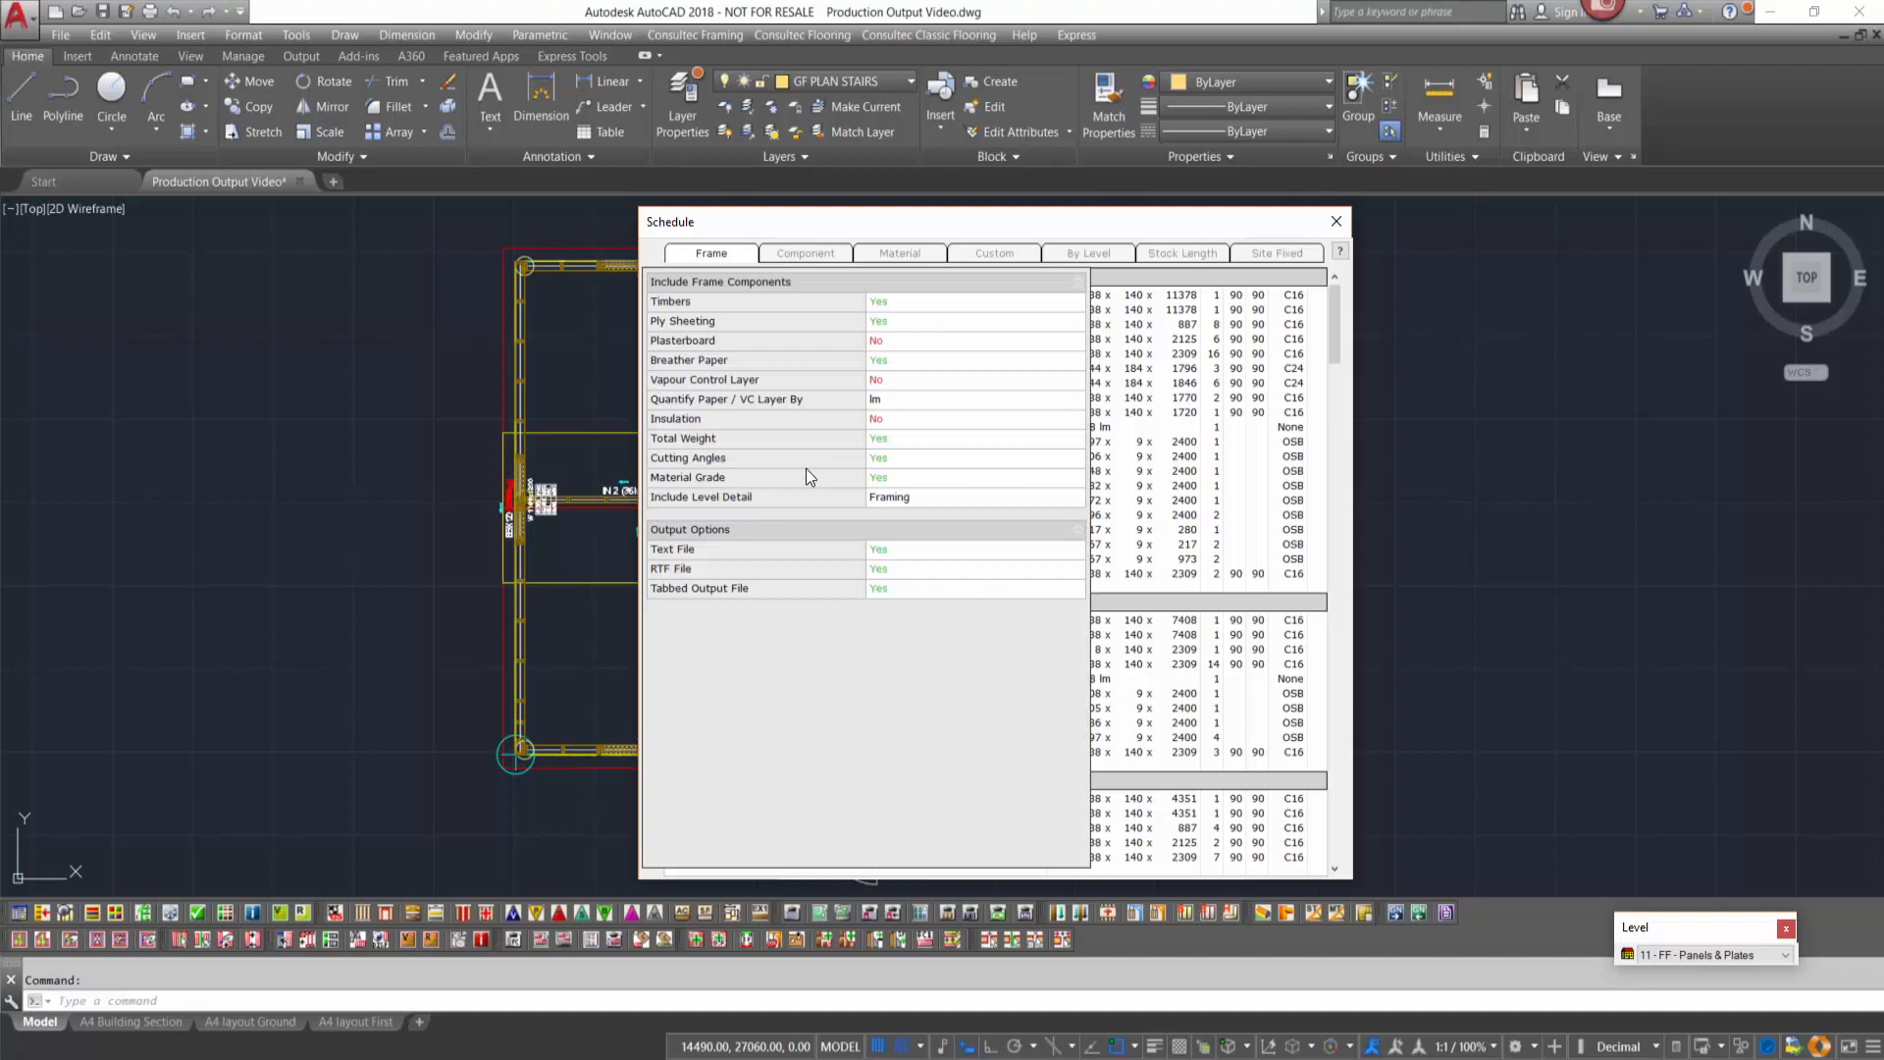
{"action": "left_click", "coordinate": [885, 424]}
{"action": "left_click", "coordinate": [922, 443]}
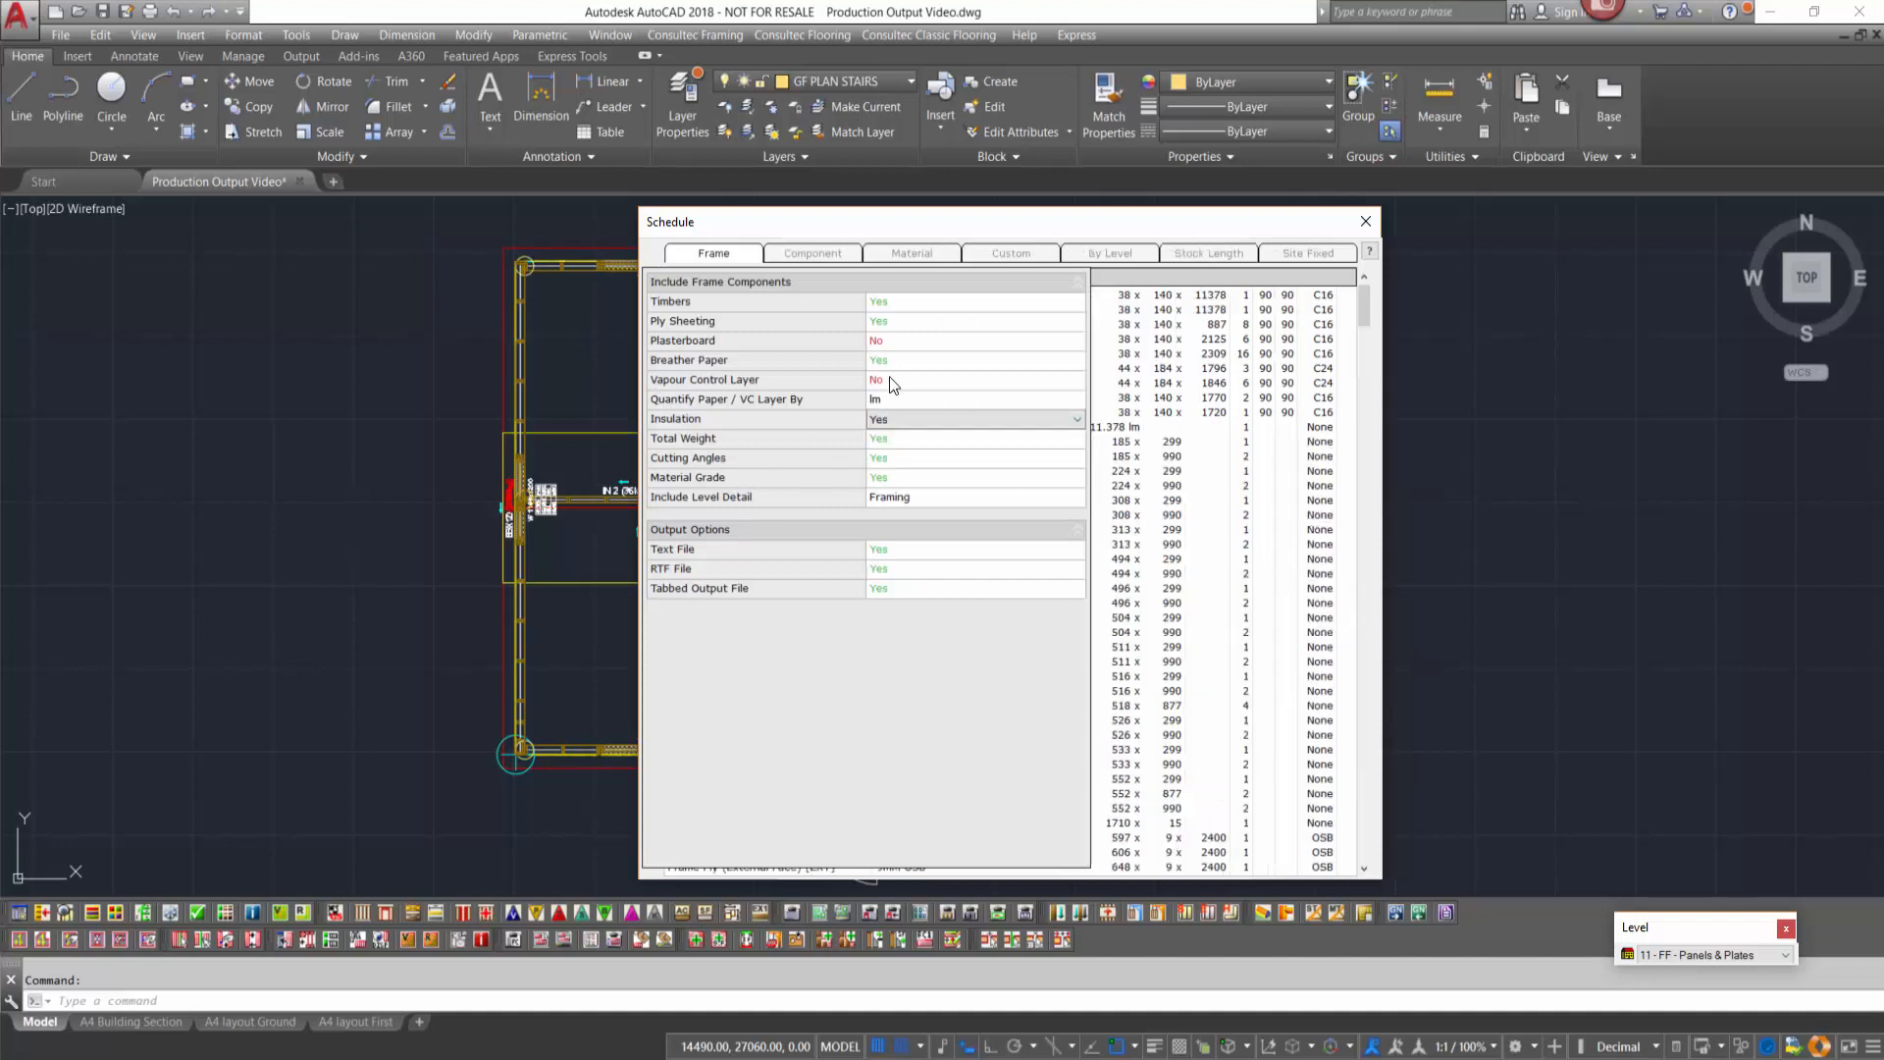
{"action": "left_click", "coordinate": [912, 380]}
{"action": "left_click", "coordinate": [912, 409]}
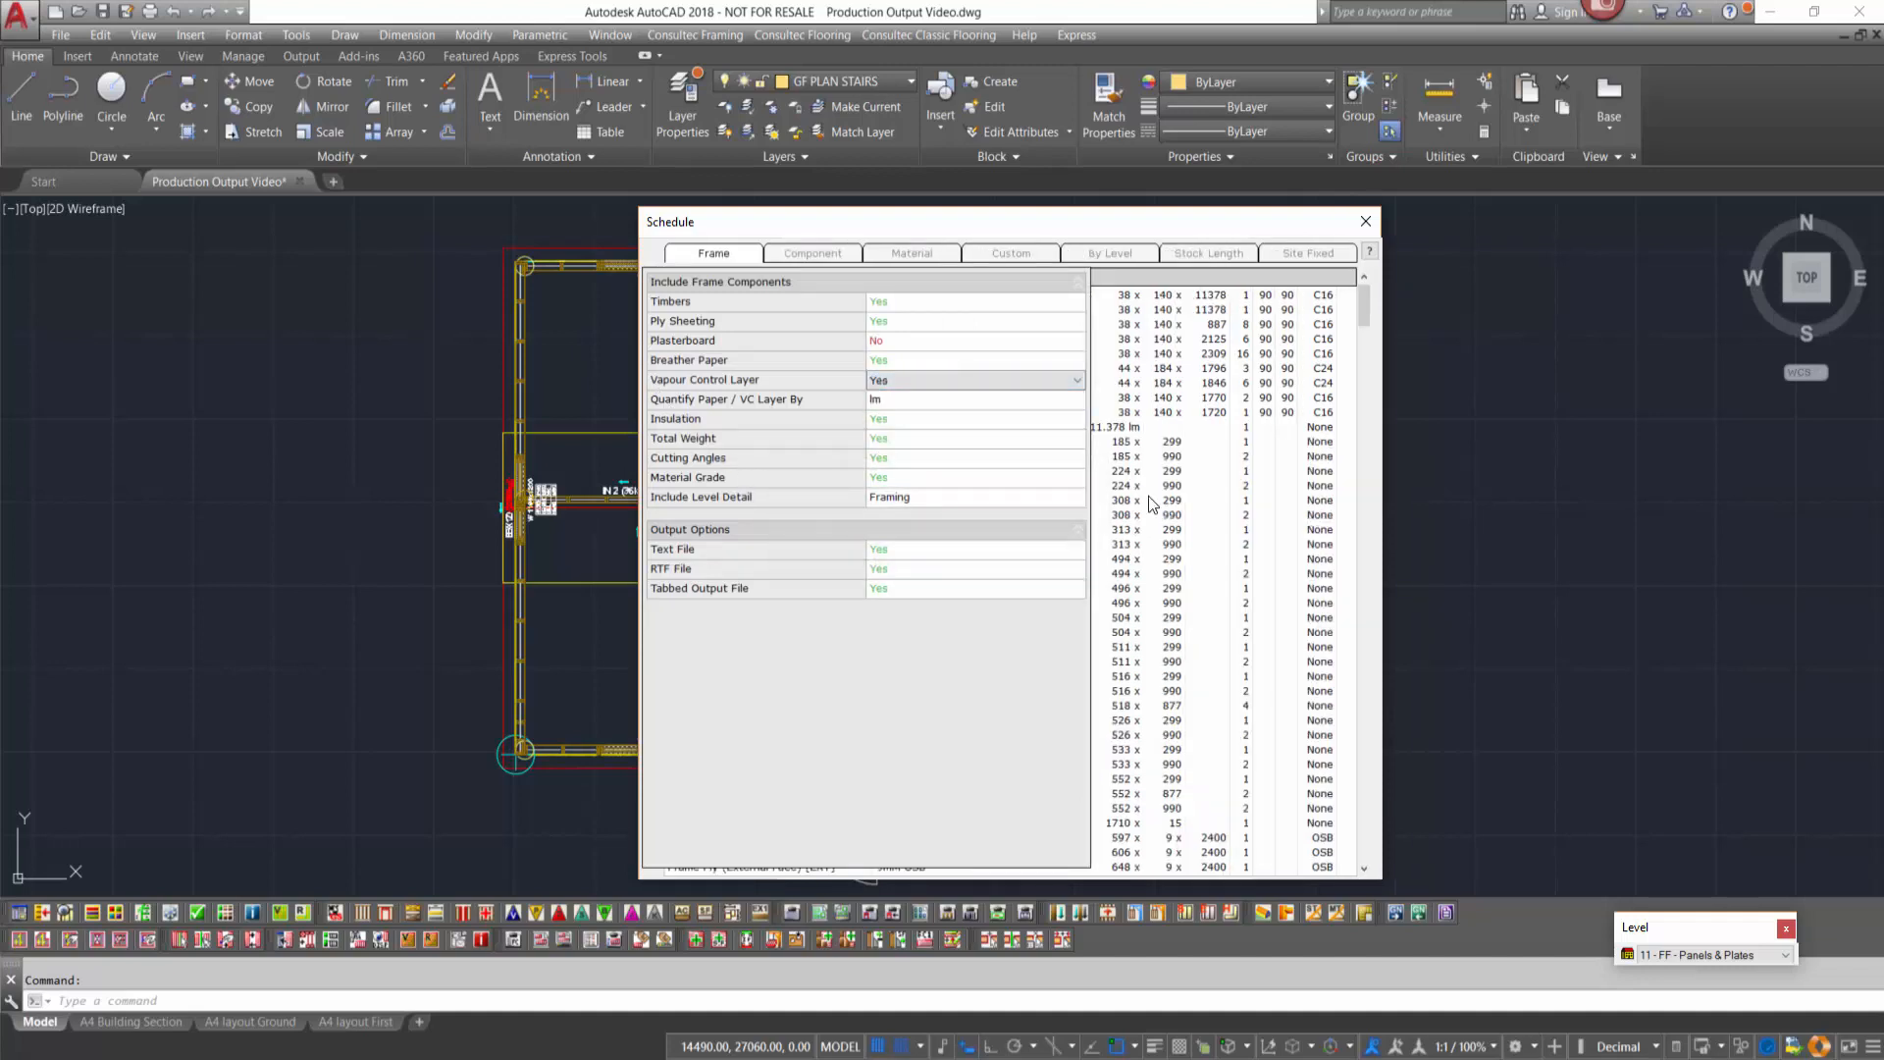
{"action": "left_click", "coordinate": [897, 340]}
{"action": "left_click", "coordinate": [908, 361]}
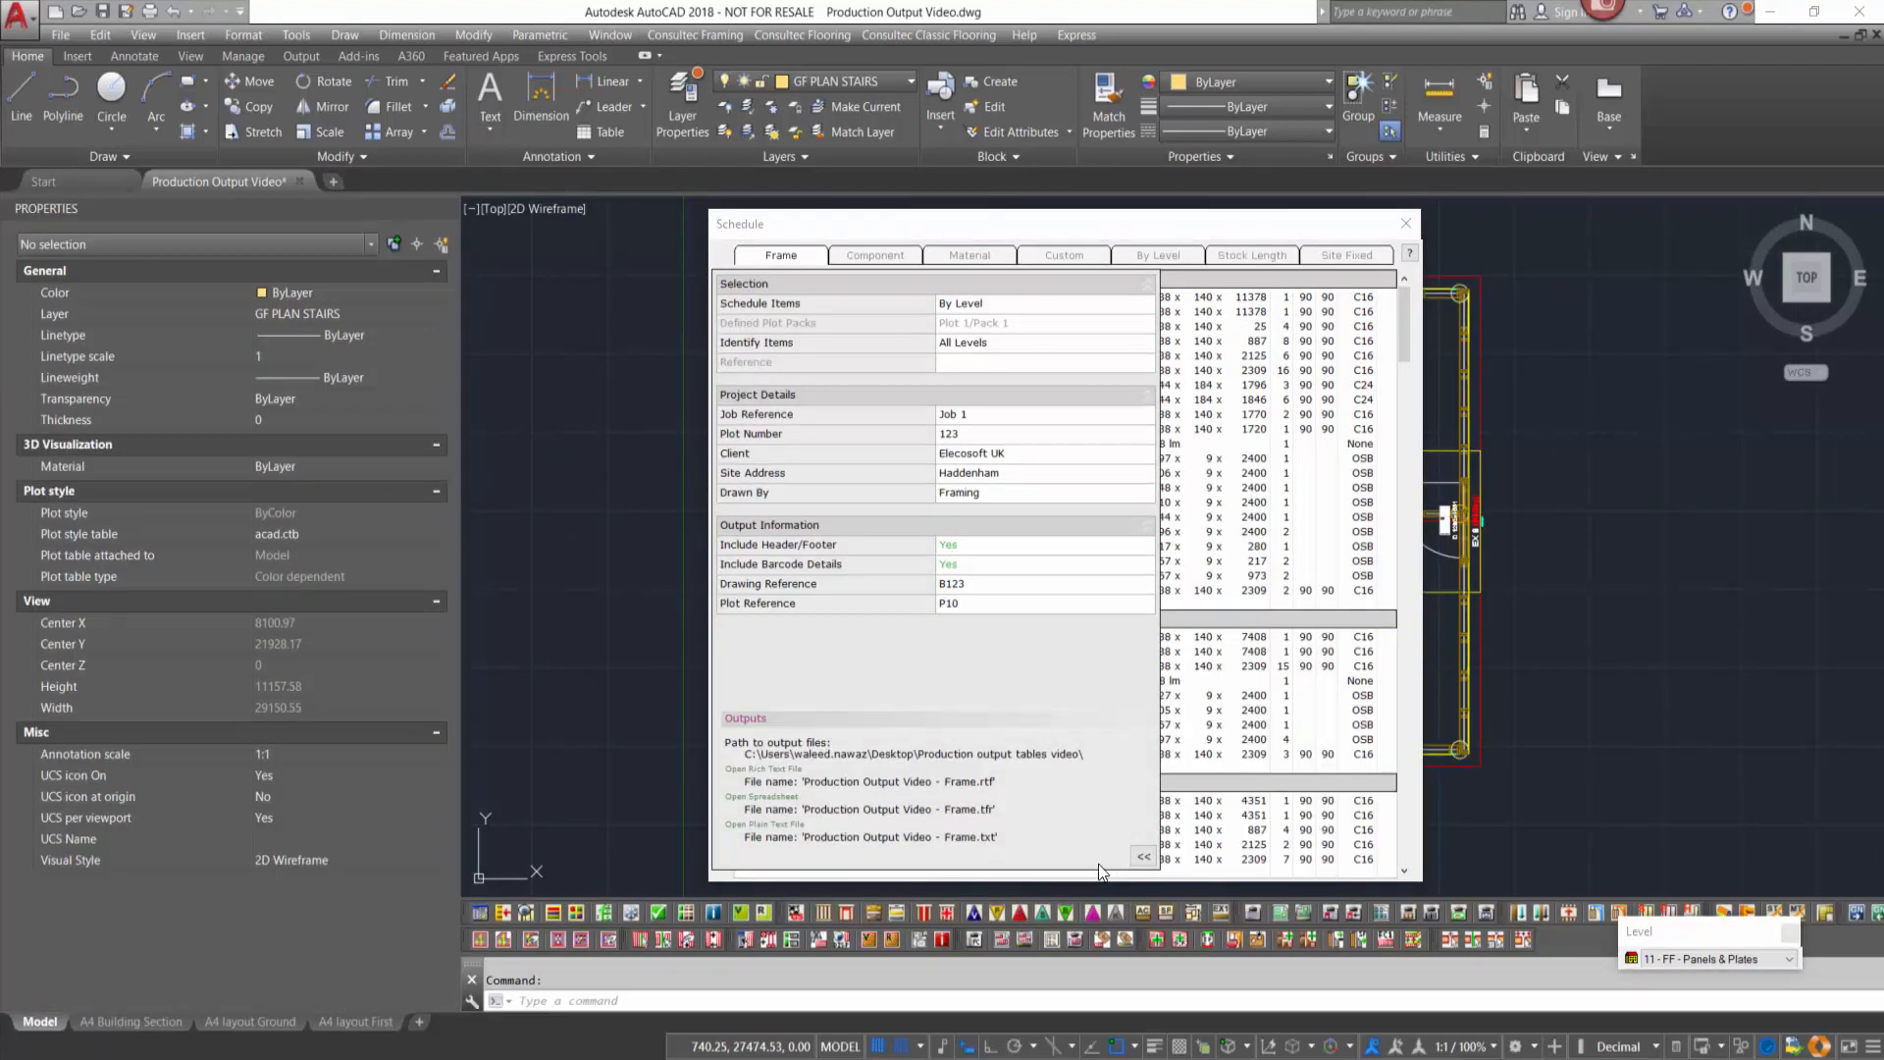
Open the frame schedule's rich text output in Word and examine the header, barcodes and component list of each frame.
{"action": "left_click", "coordinate": [793, 769]}
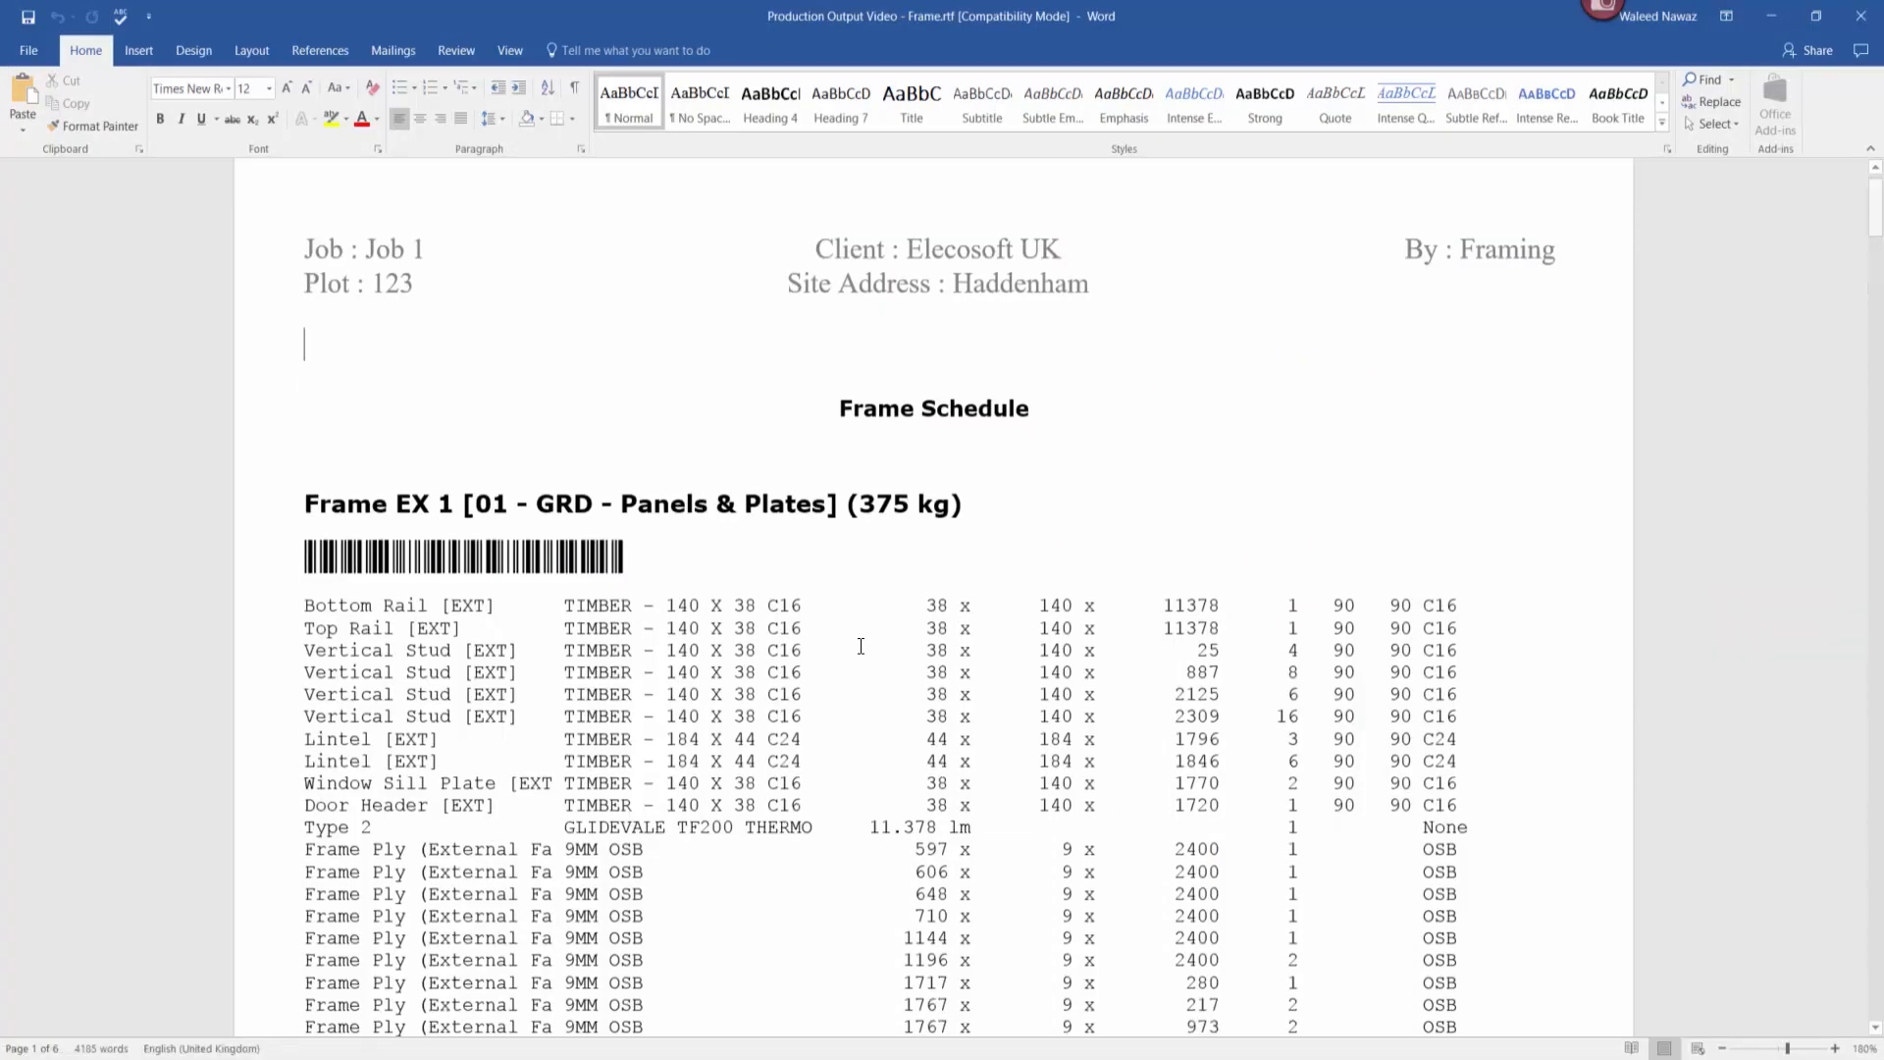
{"action": "scroll", "coordinate": [860, 650], "scroll_direction": "down", "scroll_amount": 3}
{"action": "scroll", "coordinate": [861, 650], "scroll_direction": "down", "scroll_amount": 10}
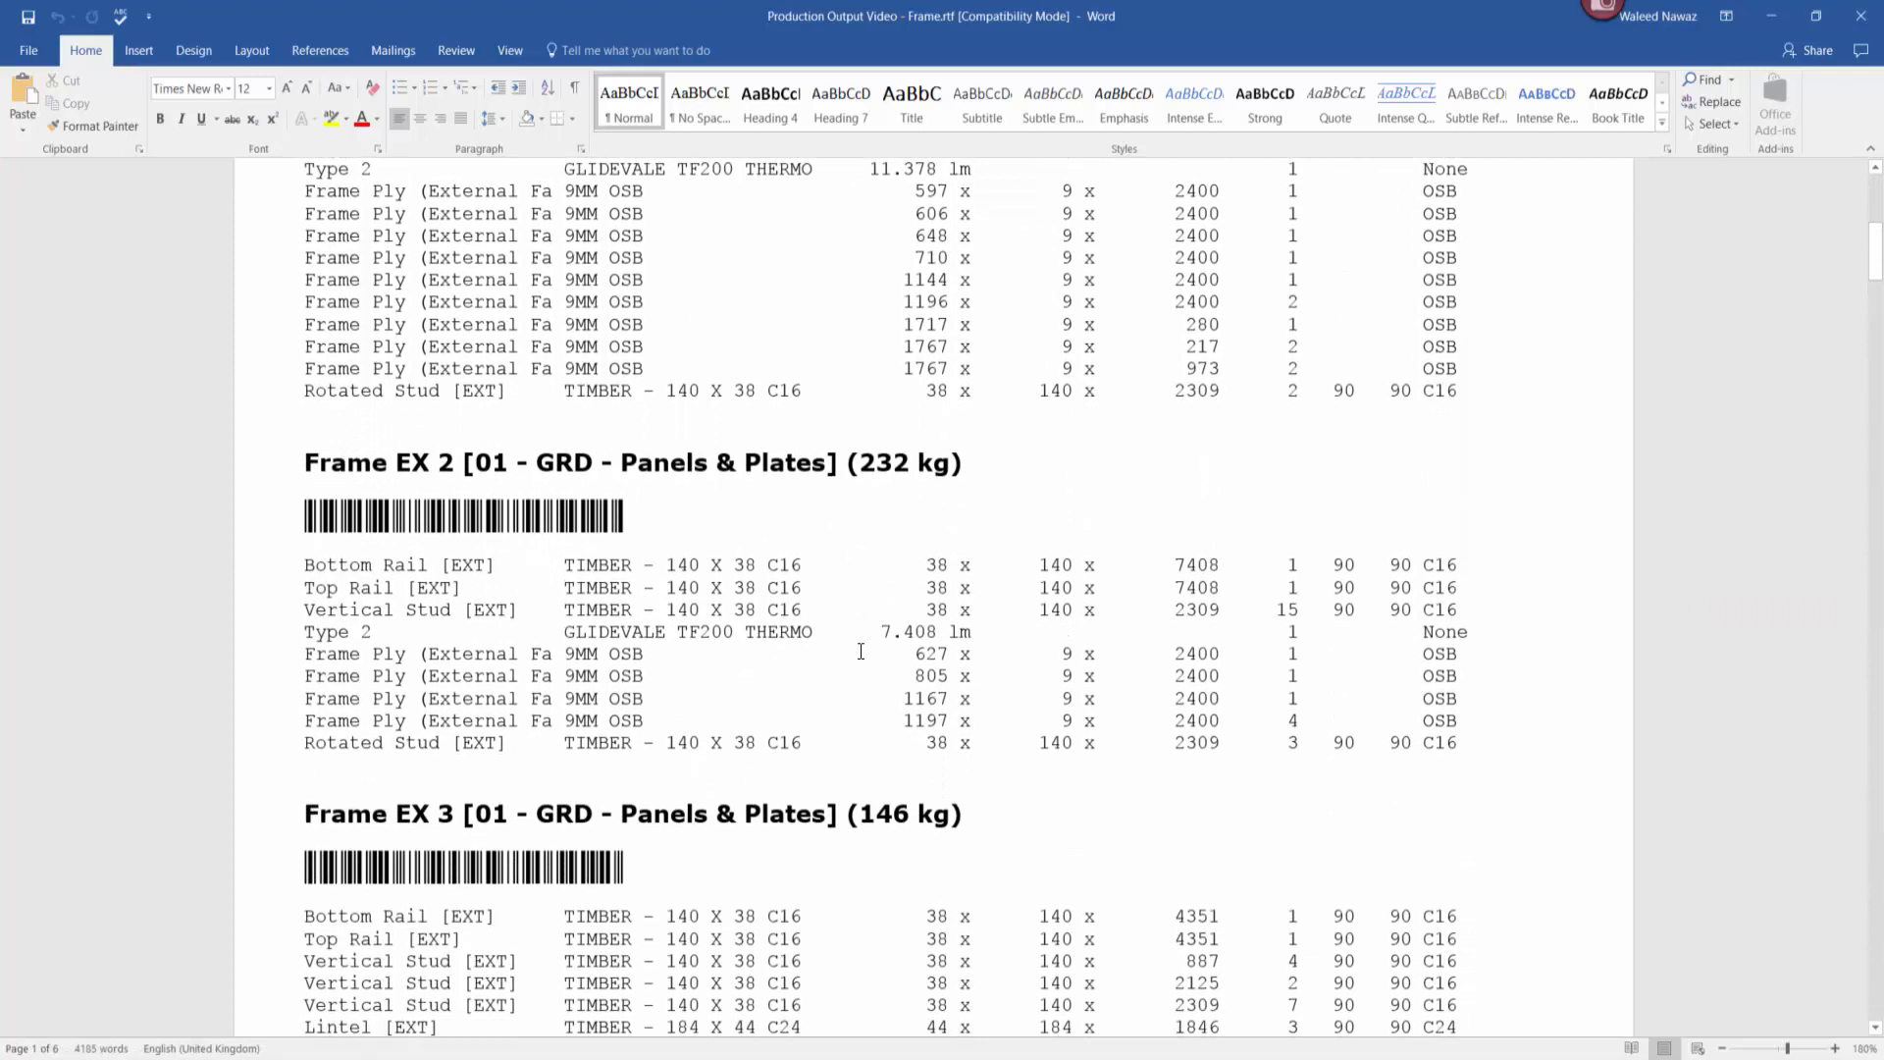
{"action": "scroll", "coordinate": [861, 651], "scroll_direction": "down", "scroll_amount": 15}
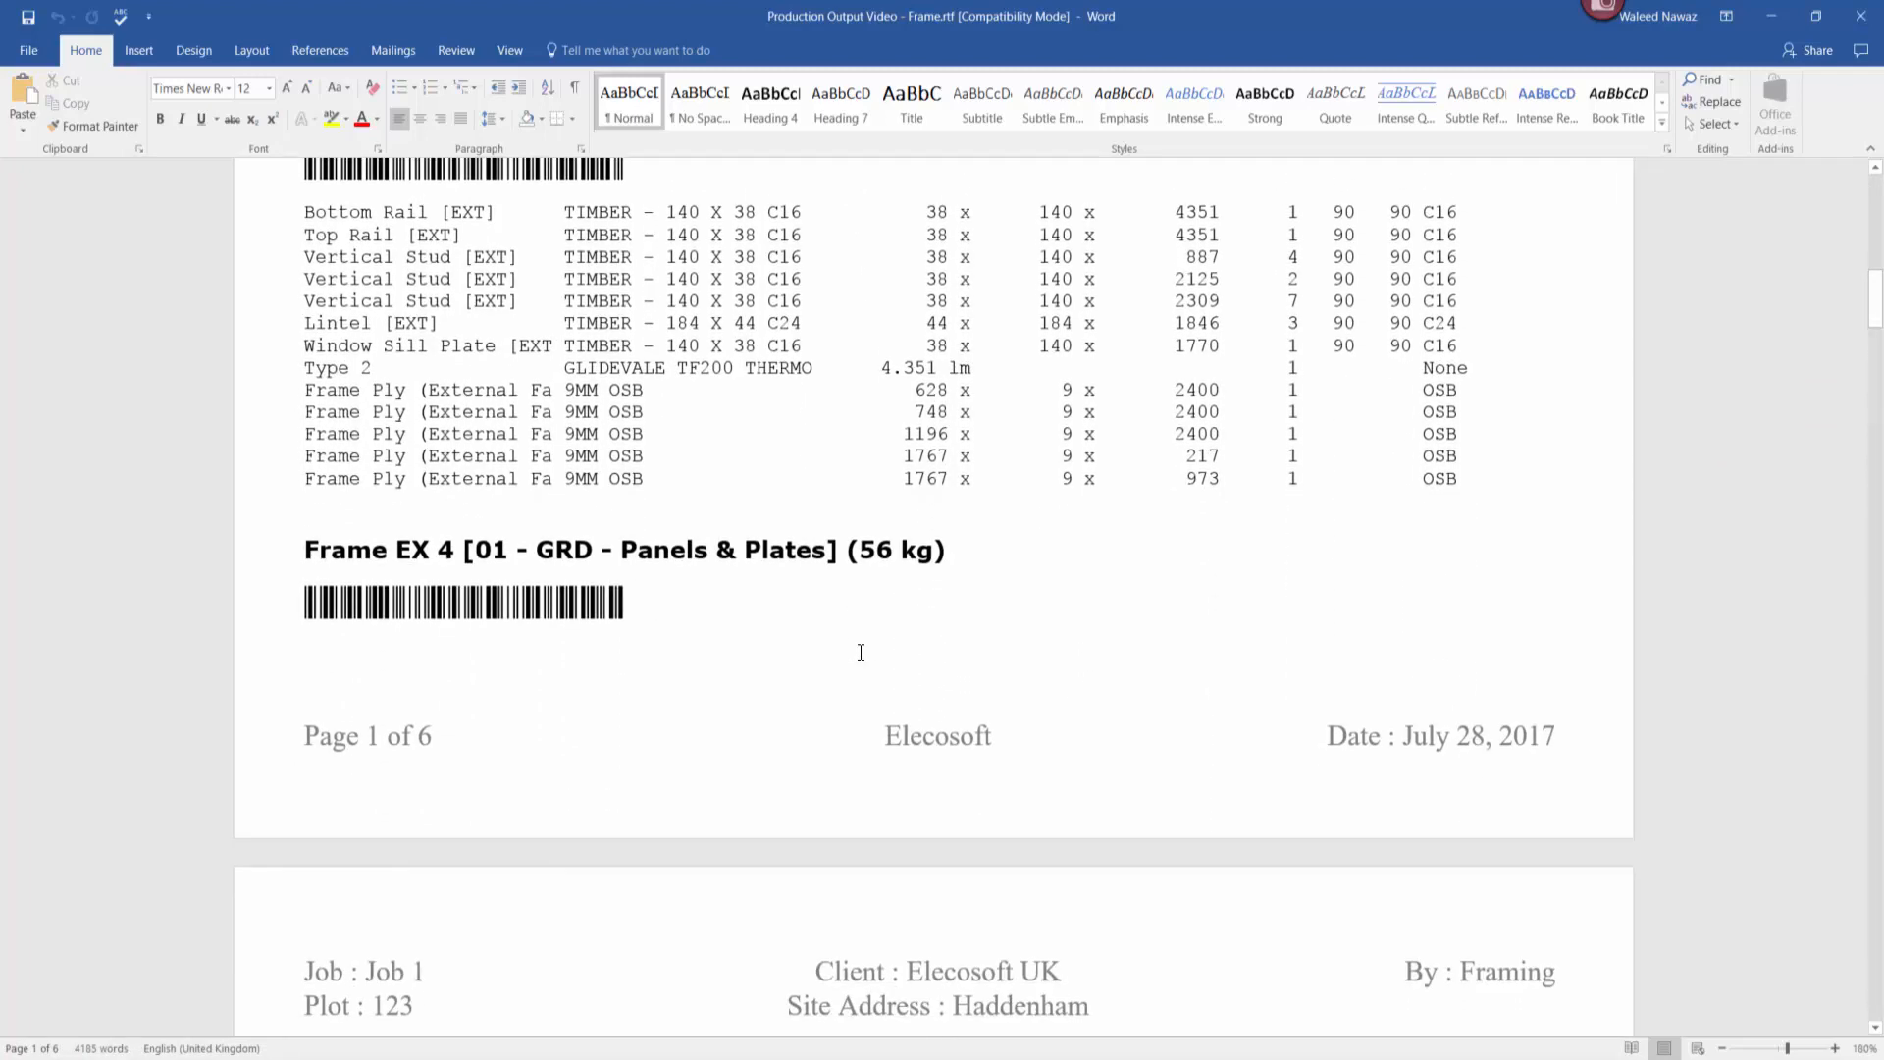
{"action": "scroll", "coordinate": [861, 655], "scroll_direction": "down", "scroll_amount": 12}
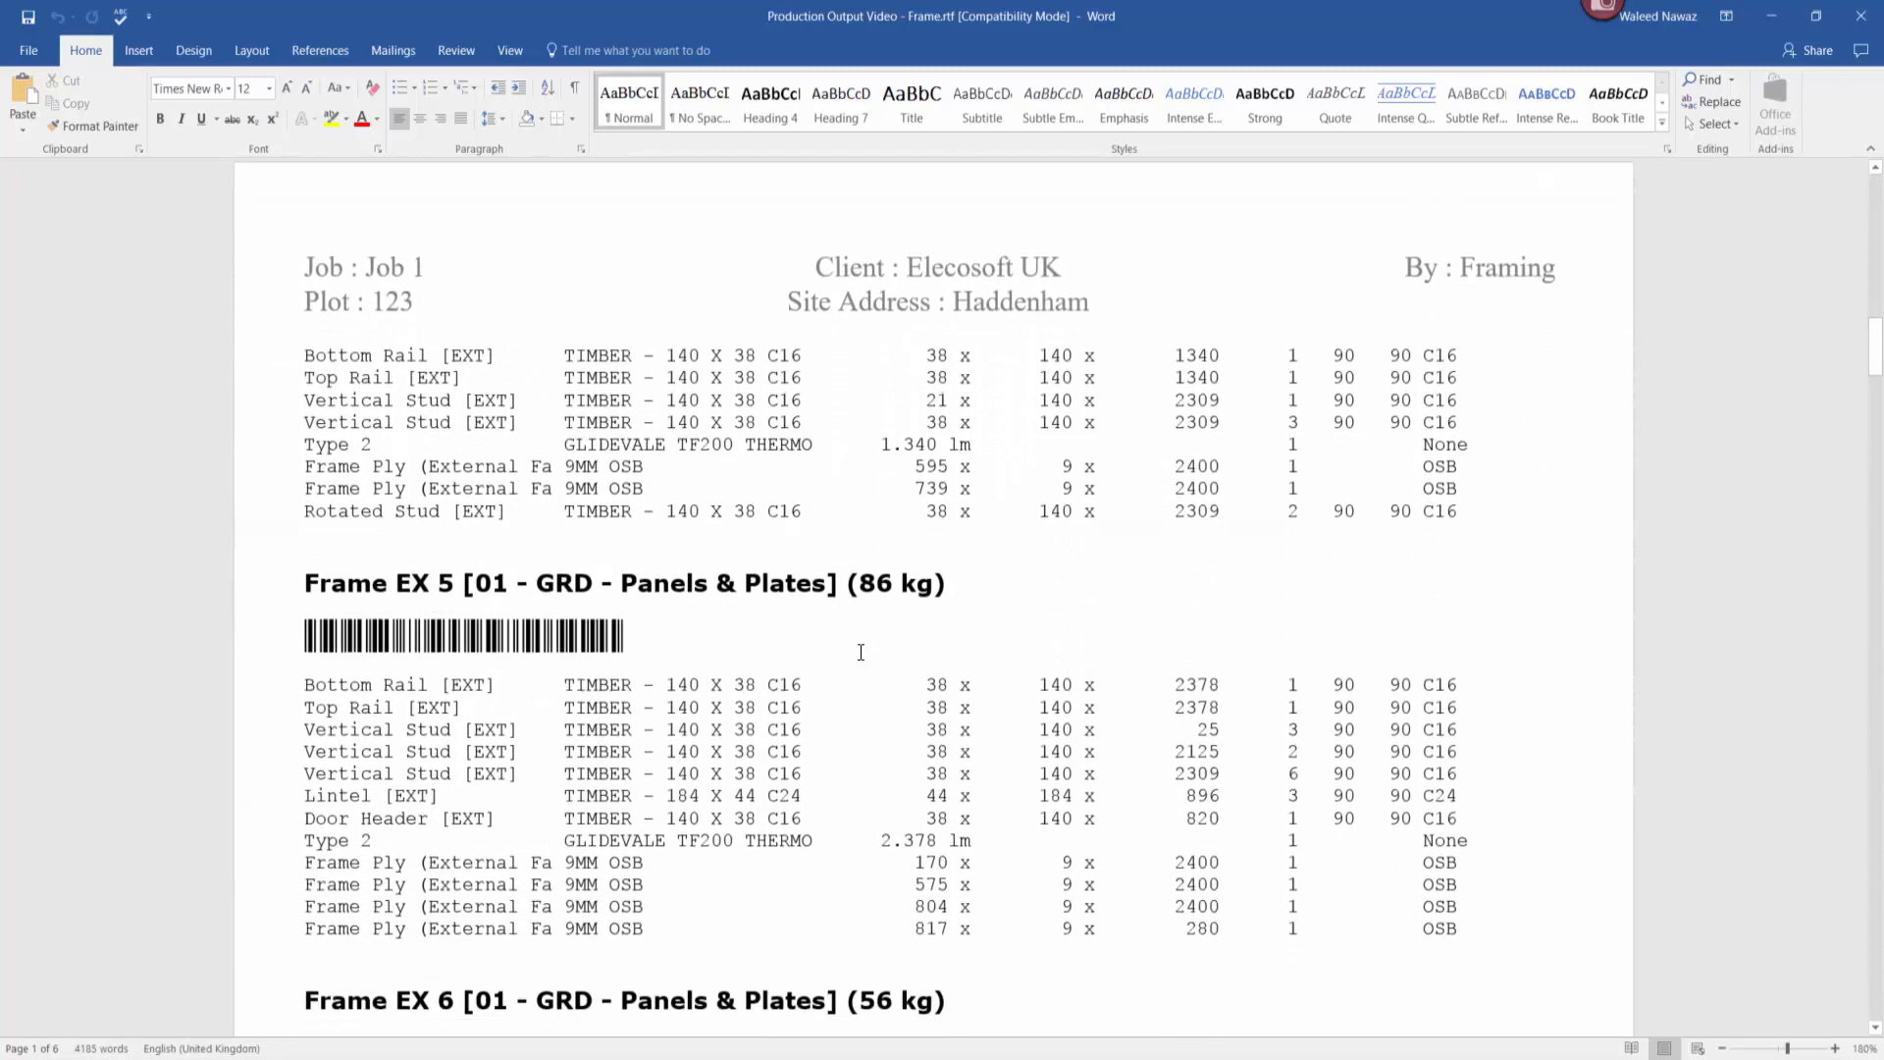
{"action": "scroll", "coordinate": [860, 652], "scroll_direction": "down", "scroll_amount": 16}
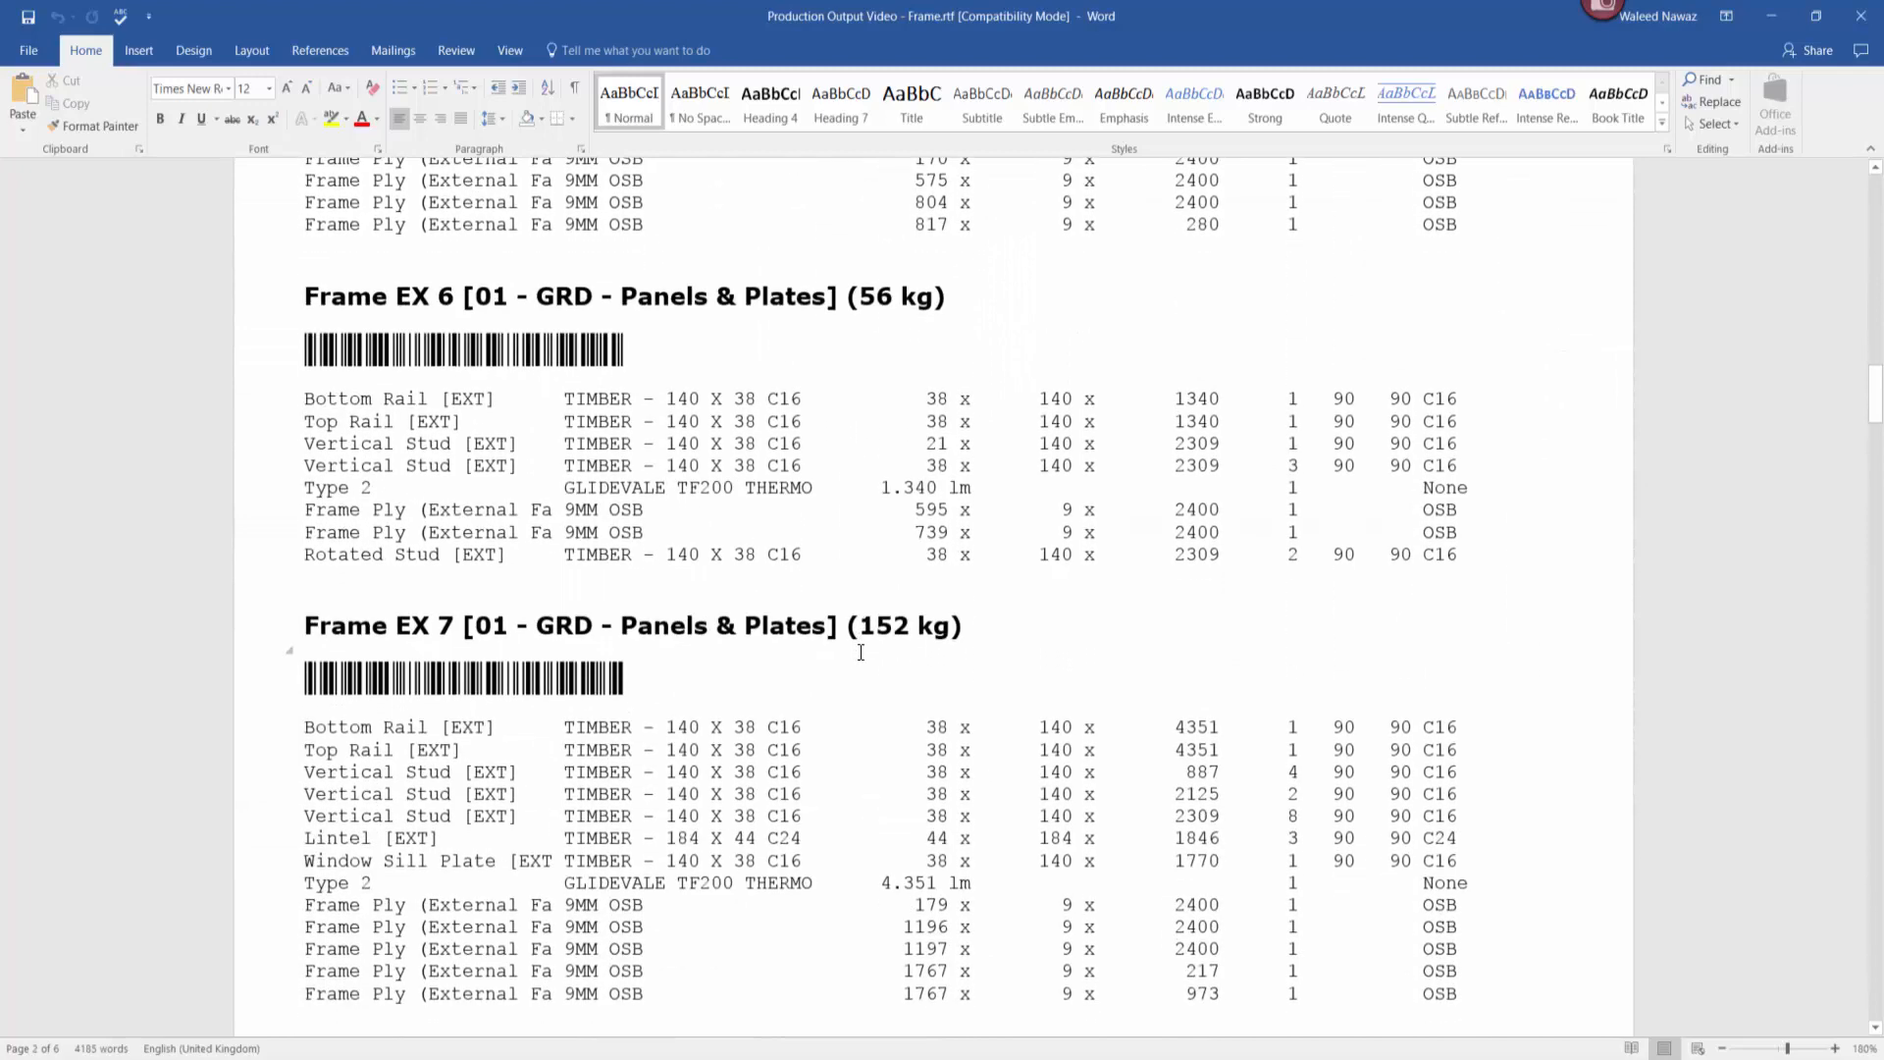
{"action": "scroll", "coordinate": [860, 651], "scroll_direction": "down", "scroll_amount": 12}
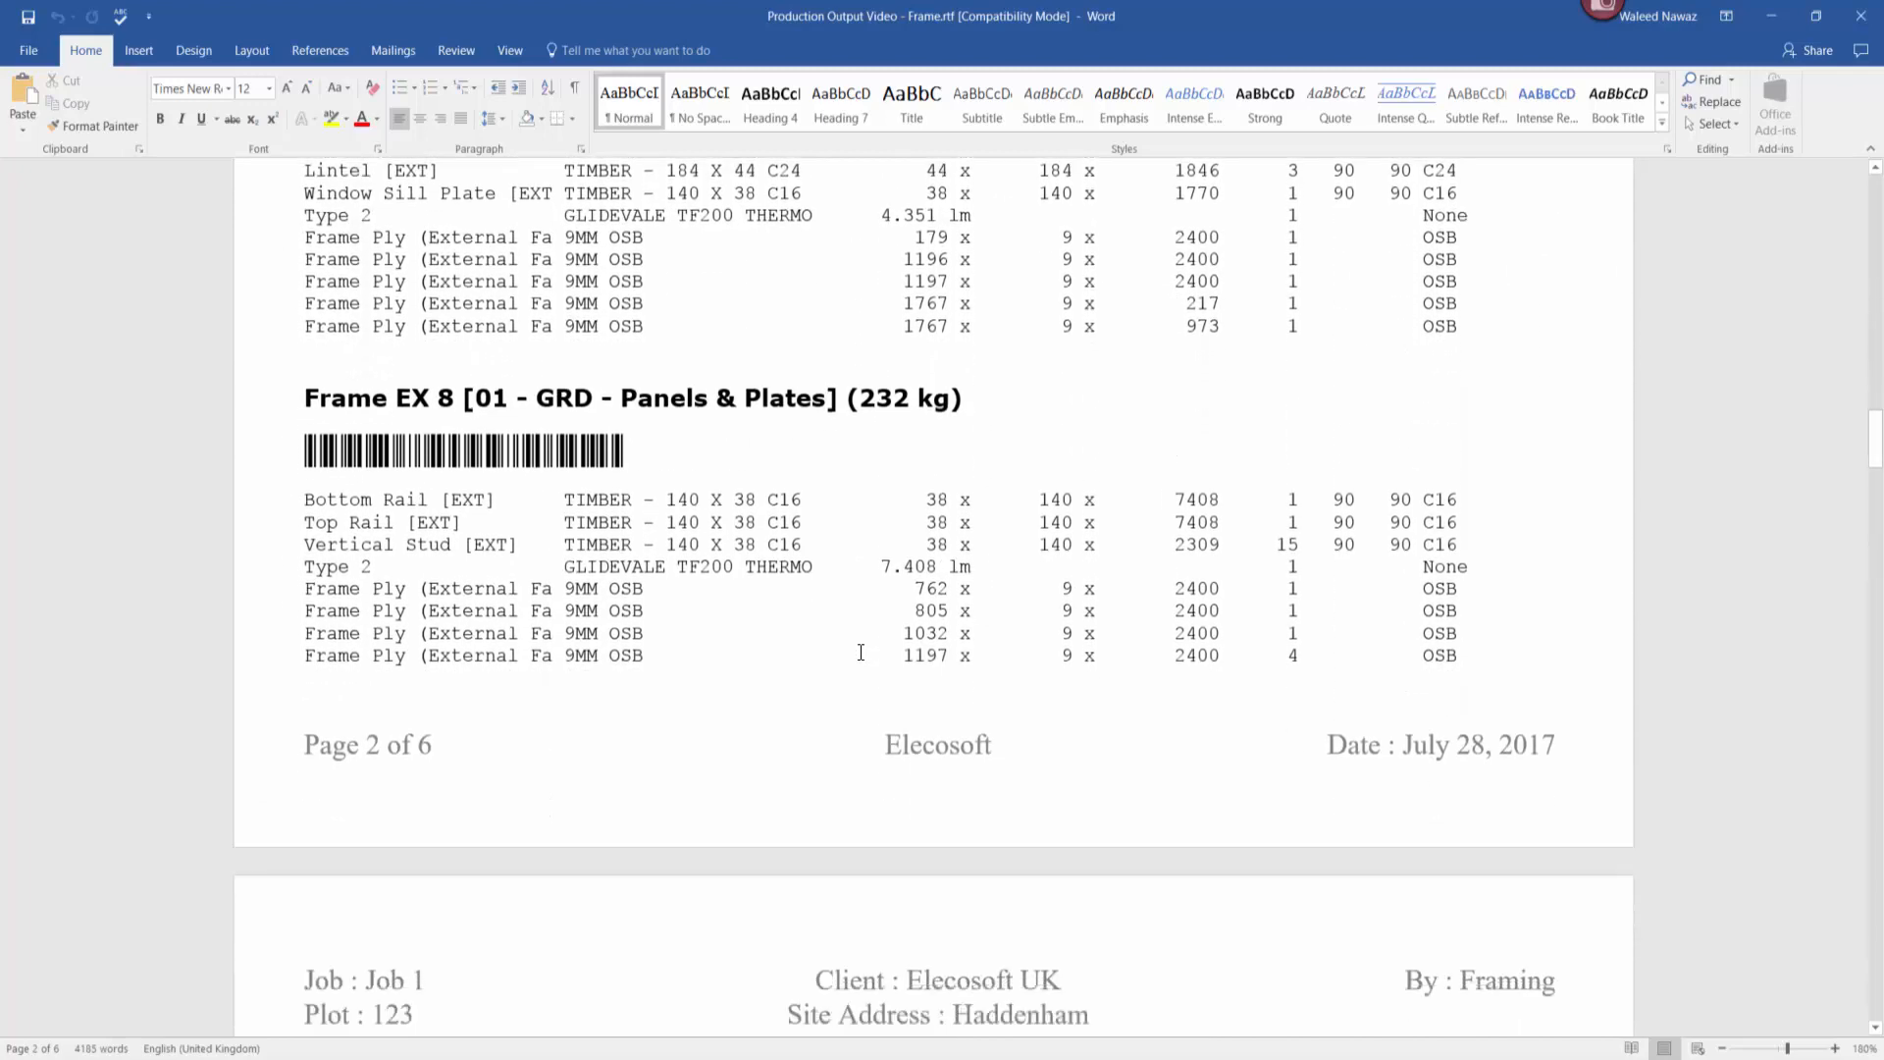
{"action": "scroll", "coordinate": [1713, 649], "scroll_direction": "down", "scroll_amount": 13}
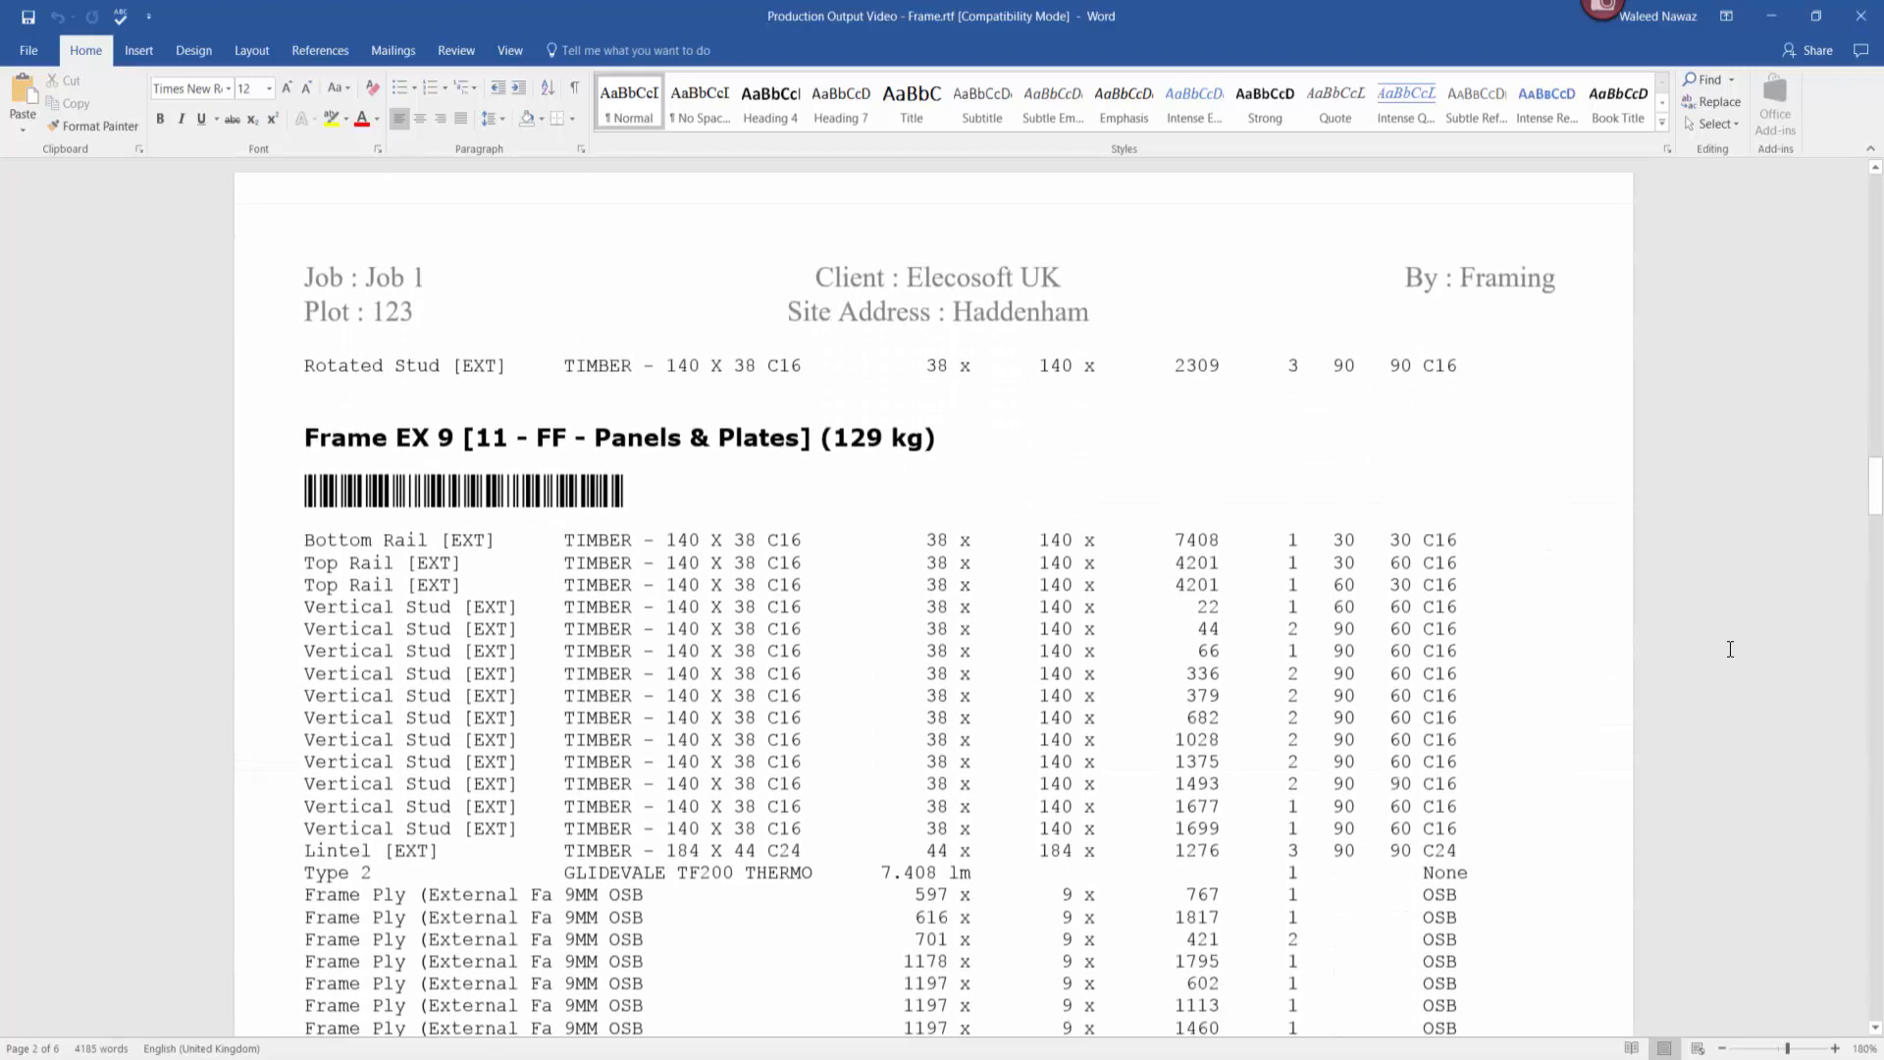
{"action": "scroll", "coordinate": [1730, 648], "scroll_direction": "down", "scroll_amount": 10}
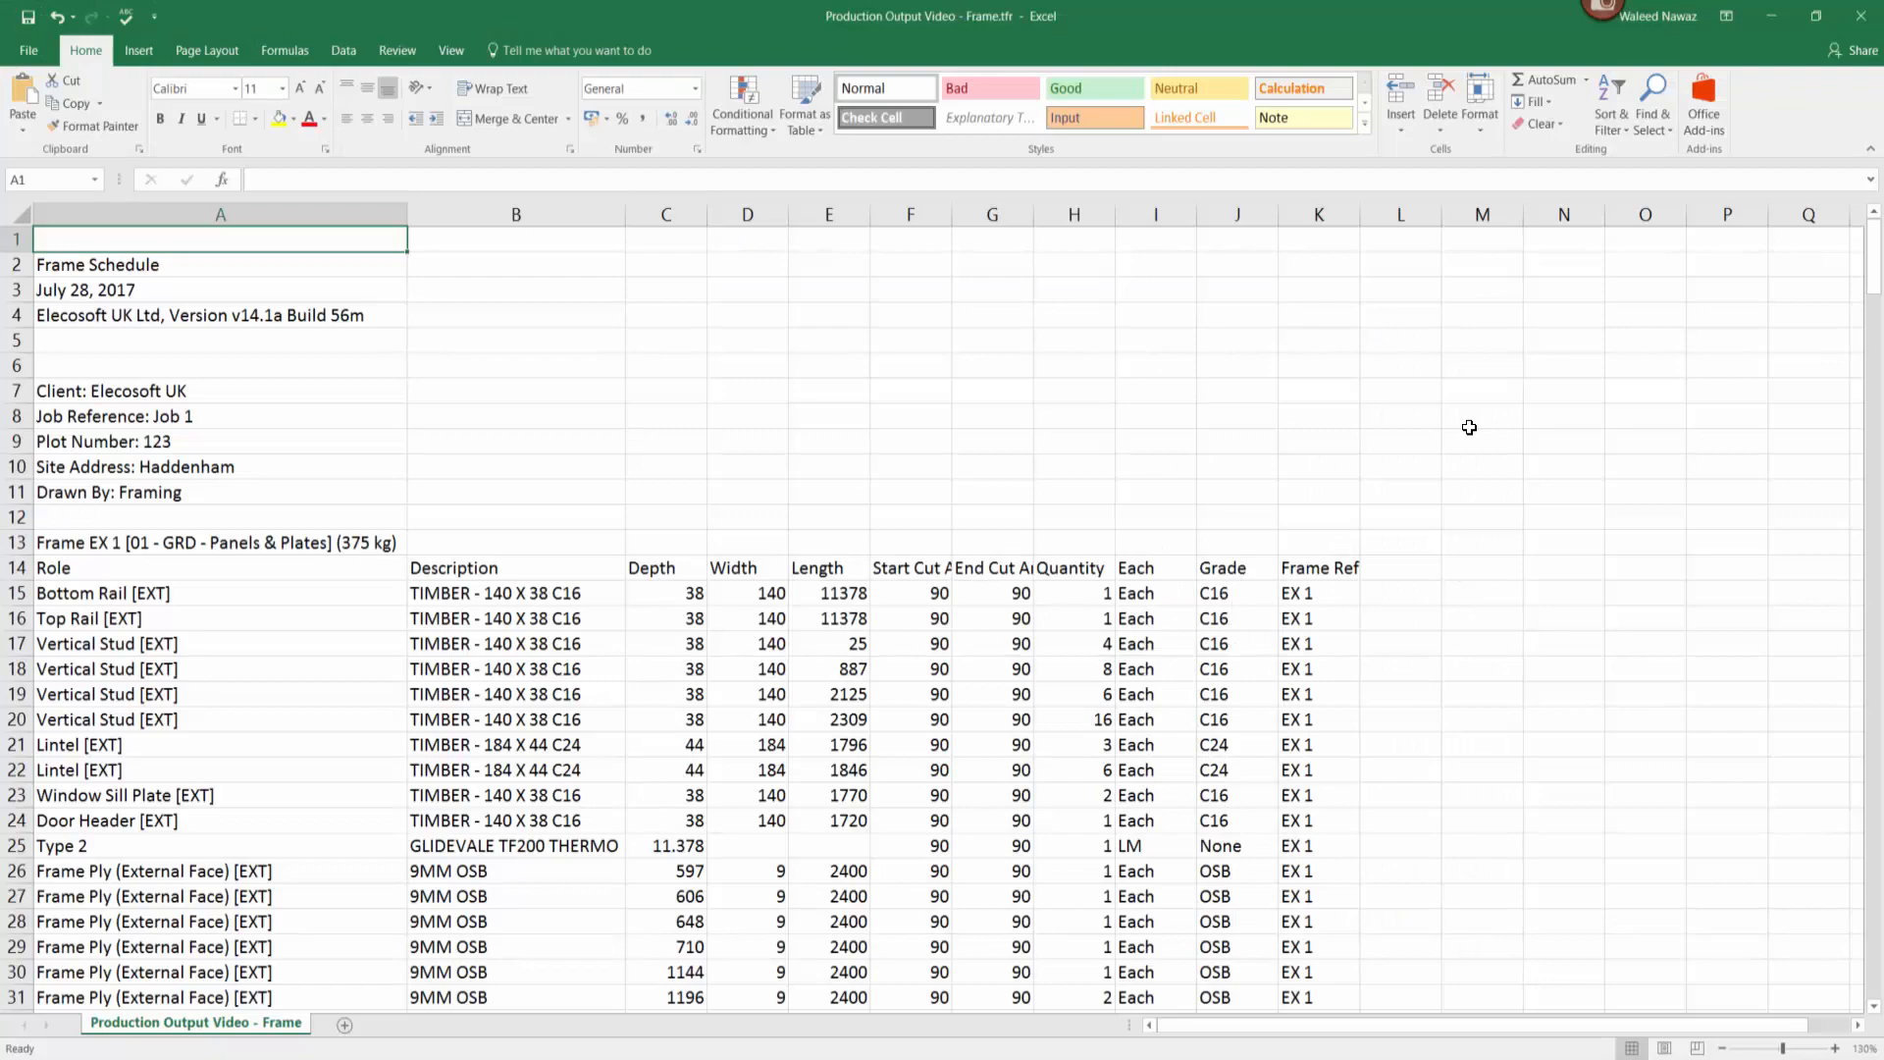
Examine the frame schedule's spreadsheet output in Excel, reading through the project details and each frame's component rows.
{"action": "scroll", "coordinate": [1469, 427], "scroll_direction": "down", "scroll_amount": 11}
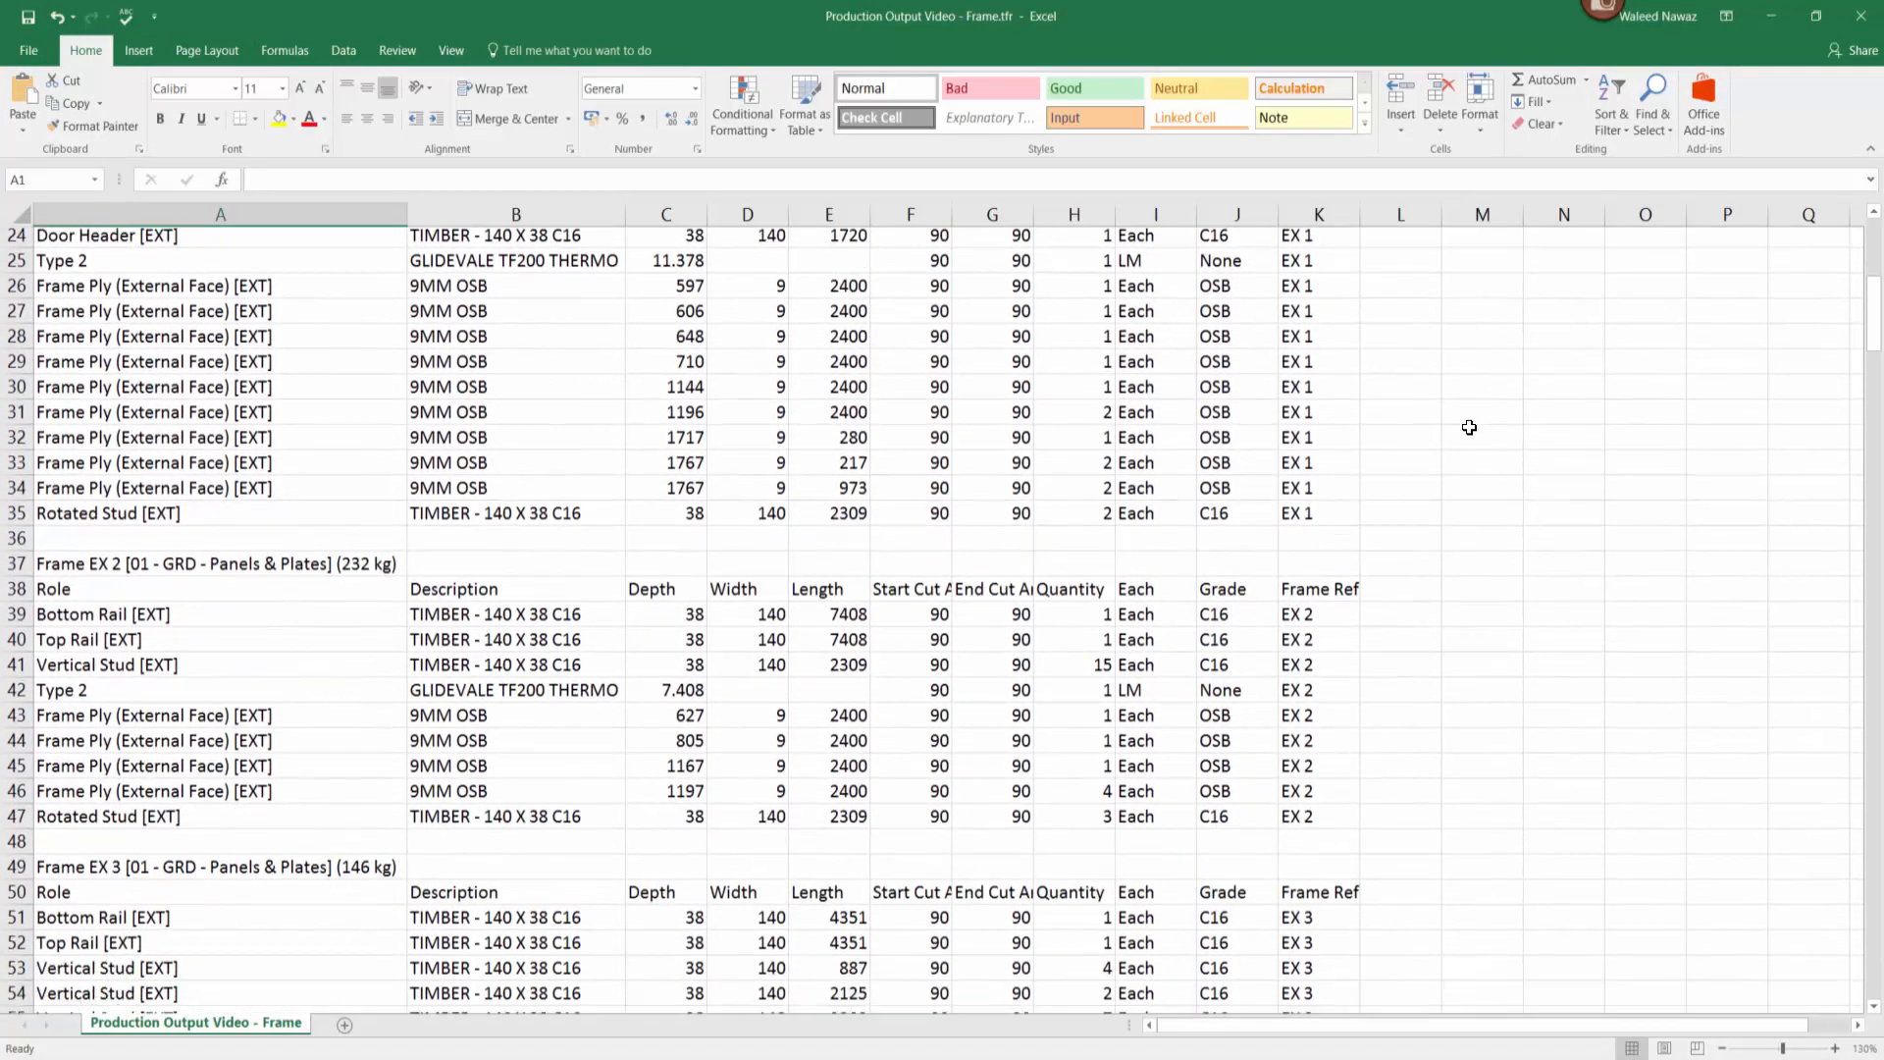
{"action": "scroll", "coordinate": [1469, 427], "scroll_direction": "down", "scroll_amount": 2}
{"action": "scroll", "coordinate": [1469, 426], "scroll_direction": "down", "scroll_amount": 7}
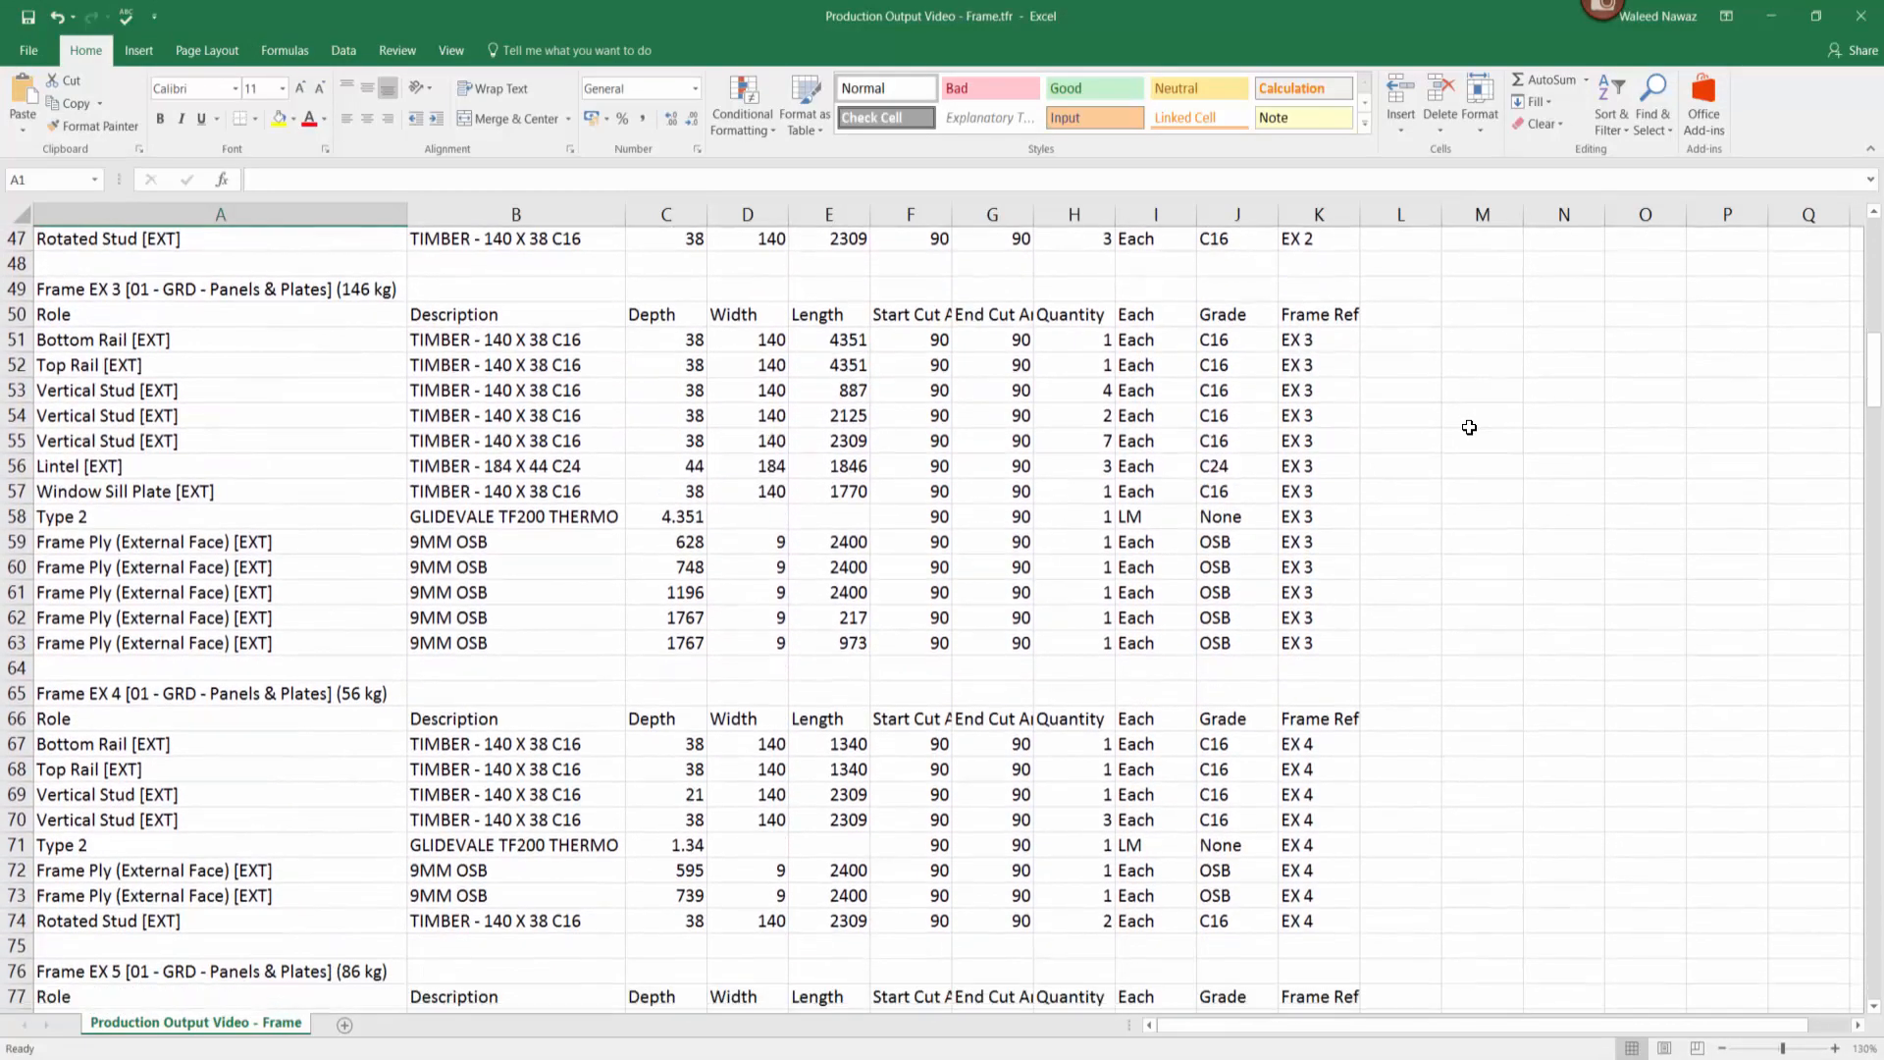
{"action": "scroll", "coordinate": [1468, 427], "scroll_direction": "down", "scroll_amount": 7}
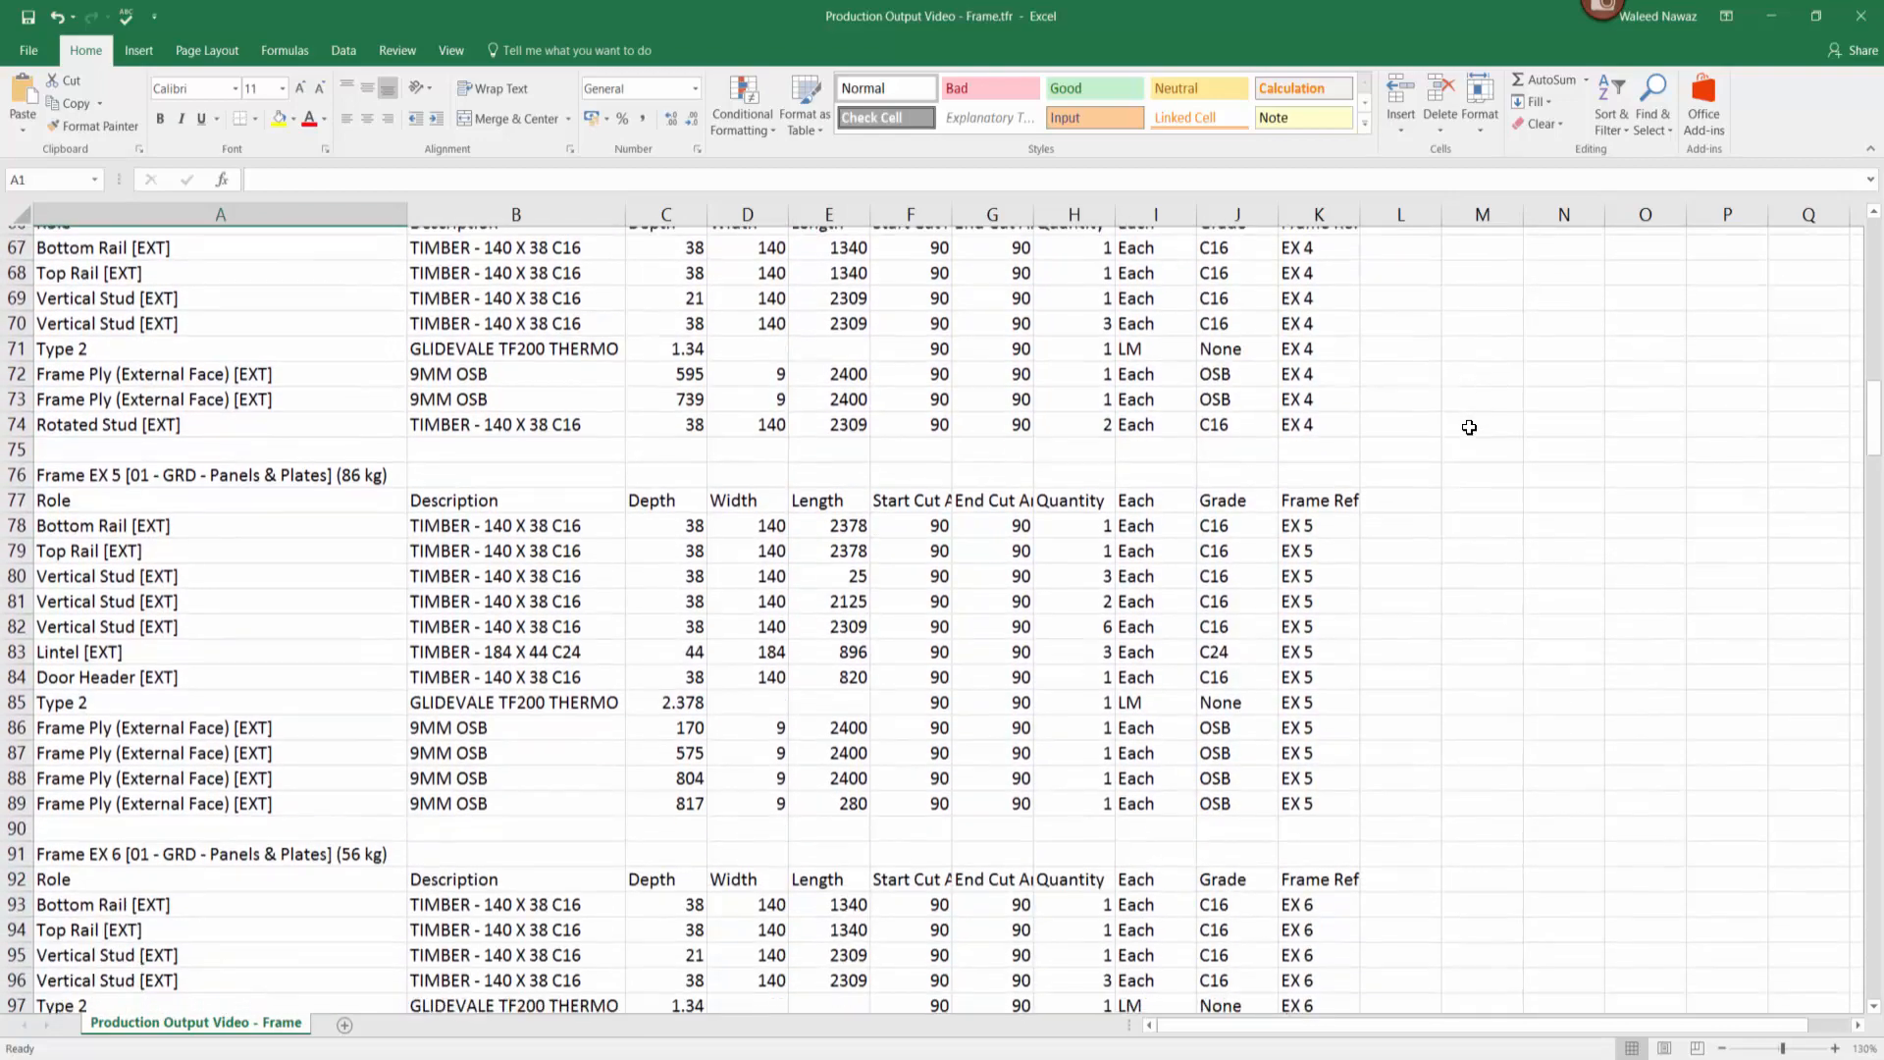
{"action": "scroll", "coordinate": [1469, 427], "scroll_direction": "down", "scroll_amount": 8}
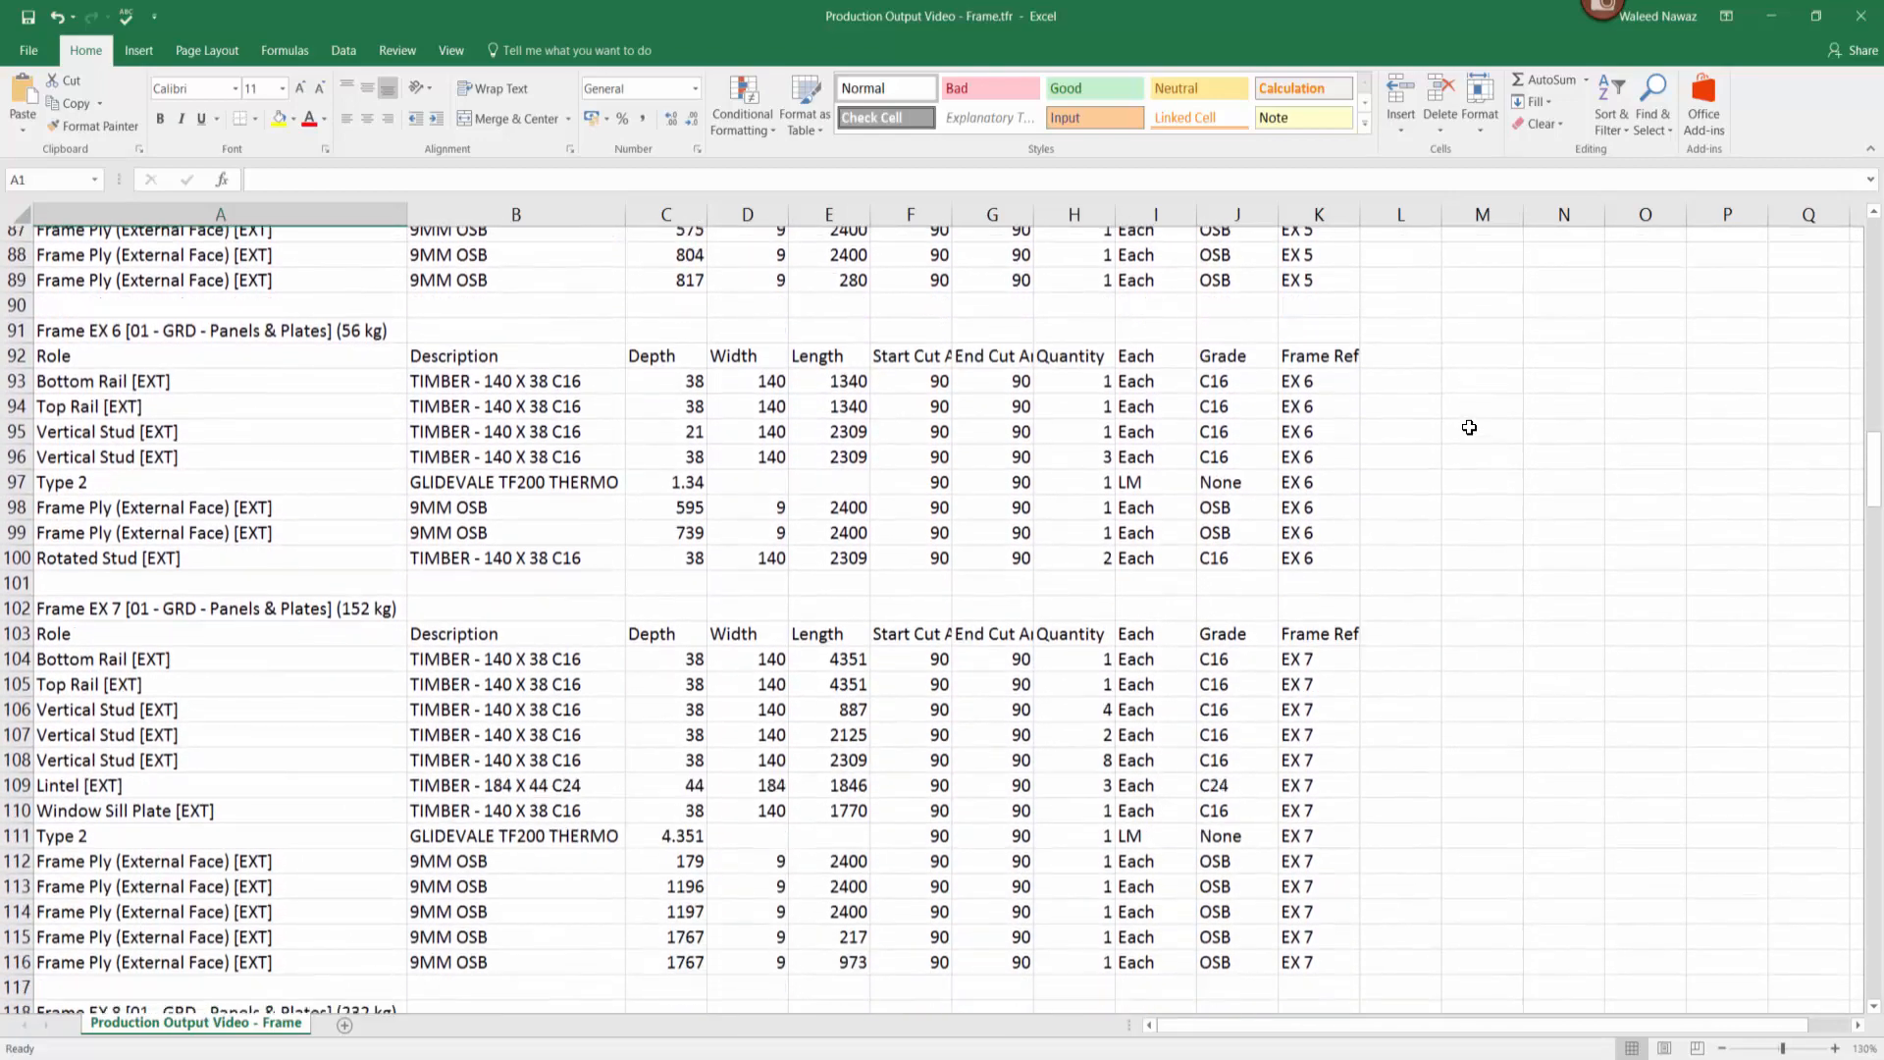
{"action": "scroll", "coordinate": [1468, 427], "scroll_direction": "down", "scroll_amount": 3}
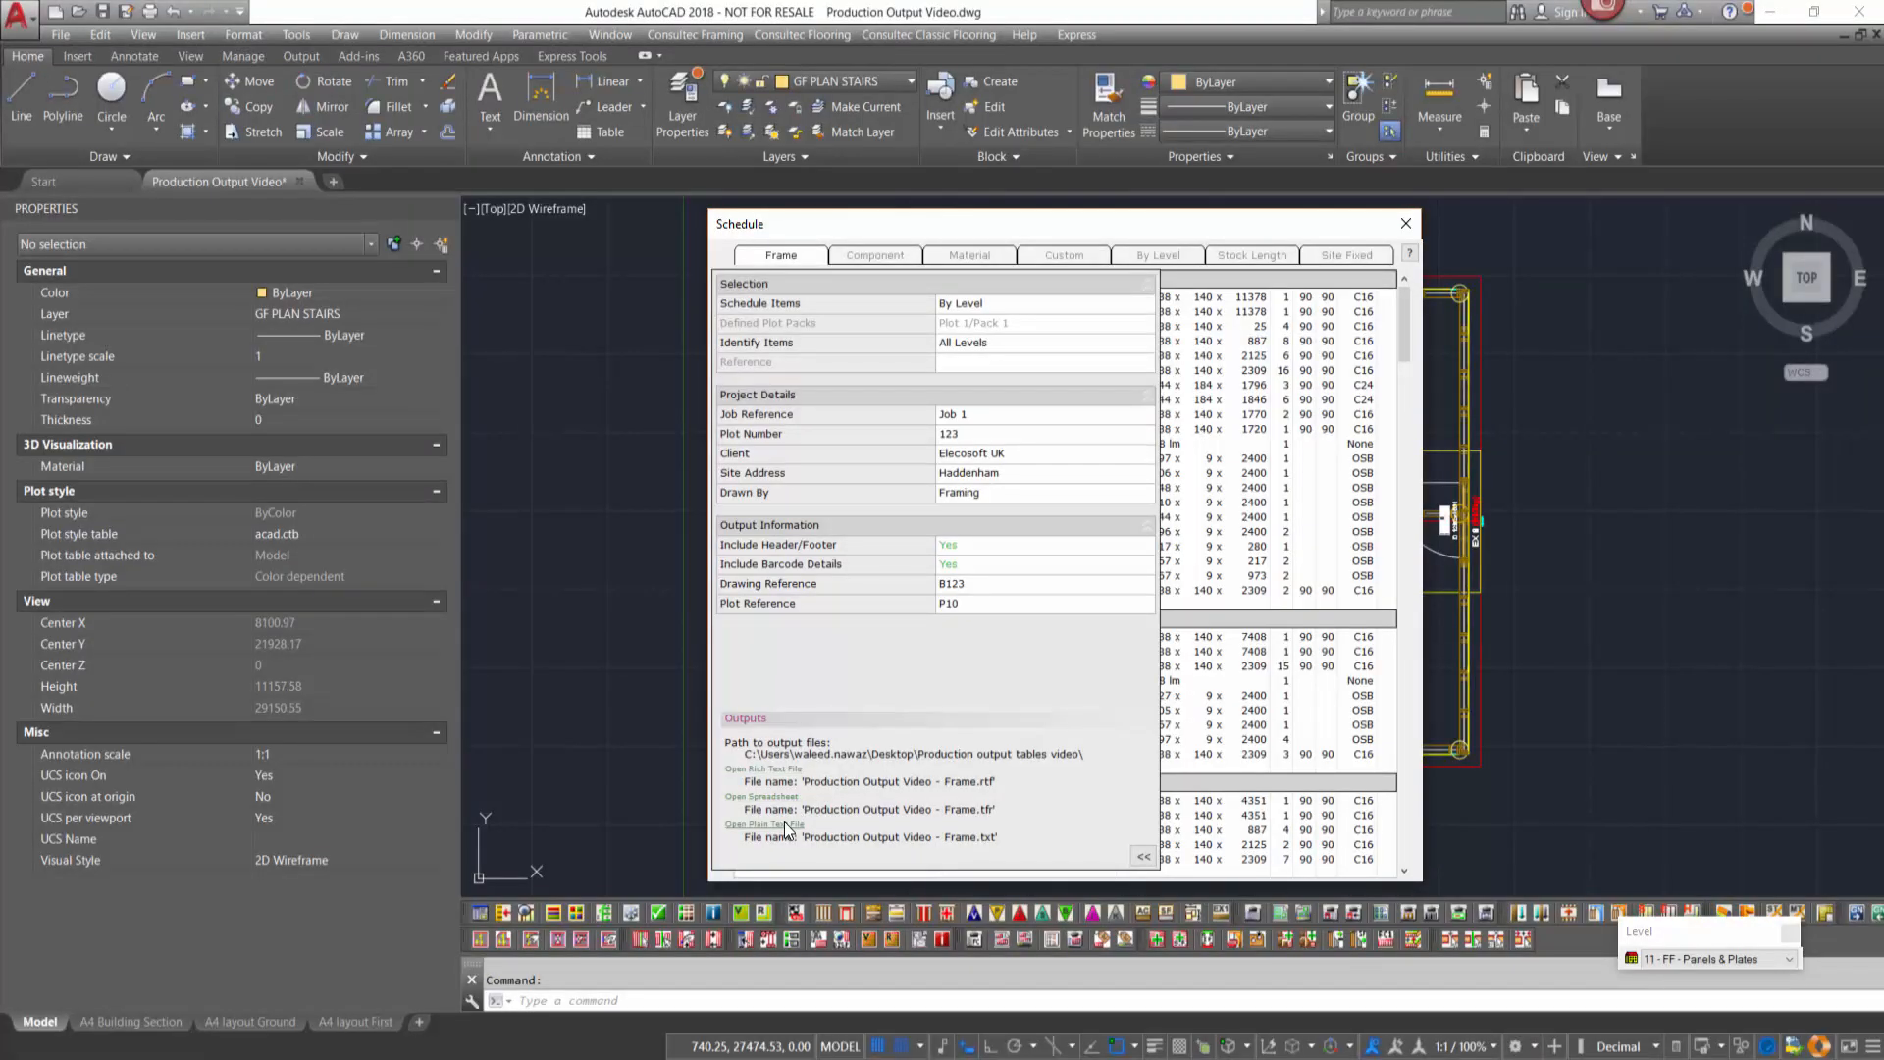
Open the frame schedule's plain text output in Notepad and read through the project details and frame component lists.
{"action": "left_click", "coordinate": [785, 823]}
{"action": "scroll", "coordinate": [1204, 368], "scroll_direction": "down", "scroll_amount": 4}
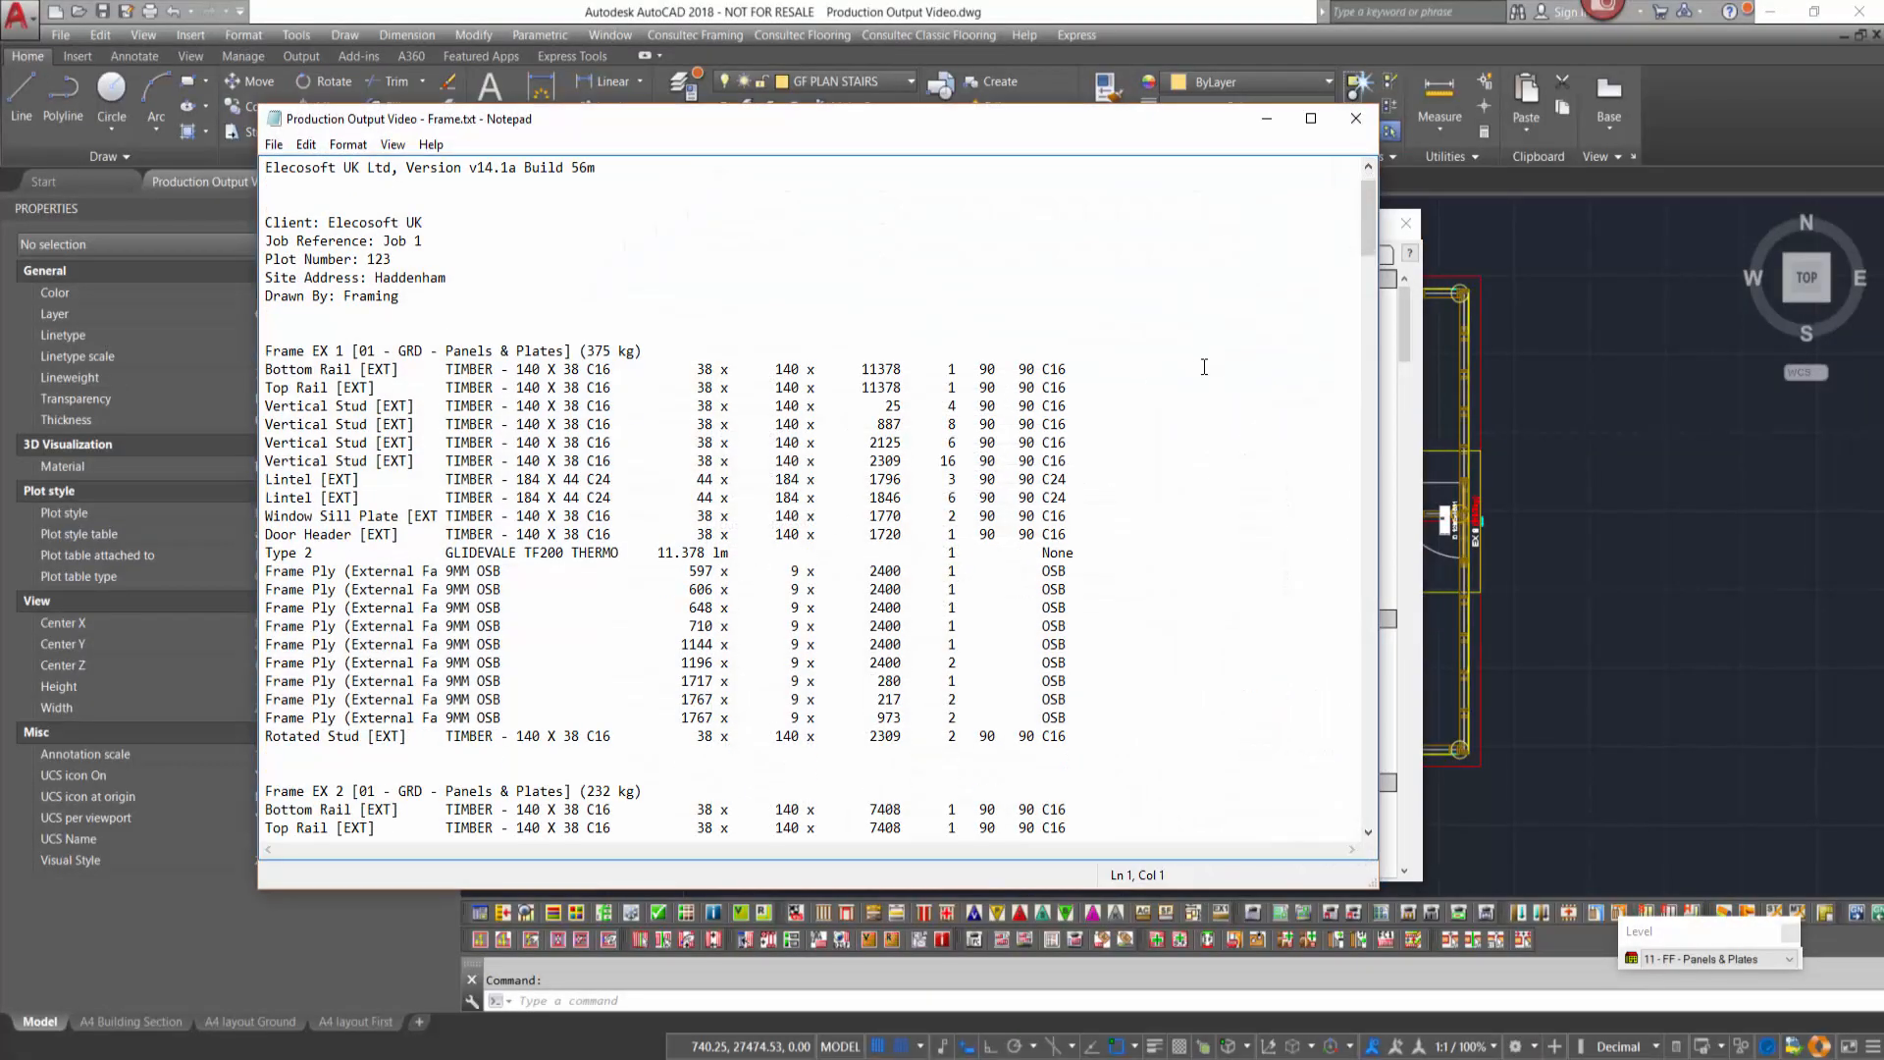
Read through the component lists of frames EX 1 to EX 8 in the text file, then return to the drawing.
{"action": "scroll", "coordinate": [1204, 369], "scroll_direction": "down", "scroll_amount": 7}
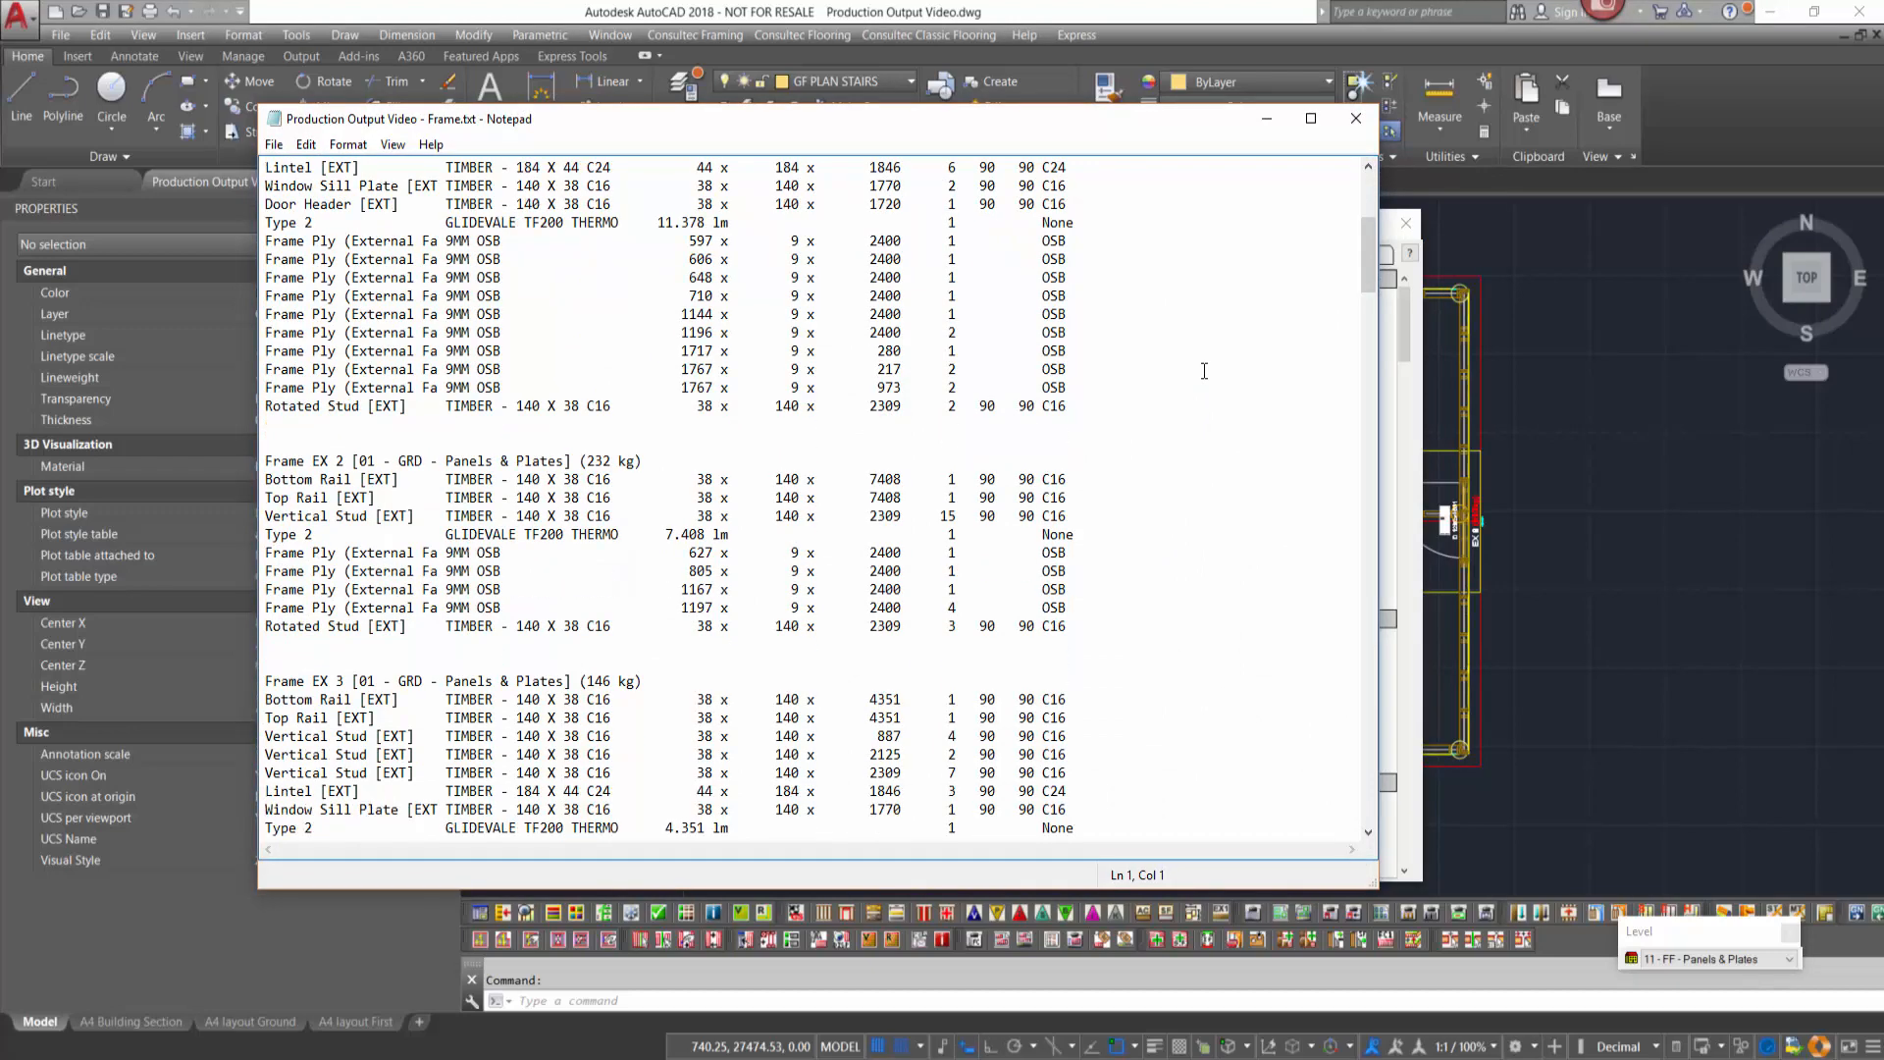
{"action": "scroll", "coordinate": [1204, 370], "scroll_direction": "down", "scroll_amount": 10}
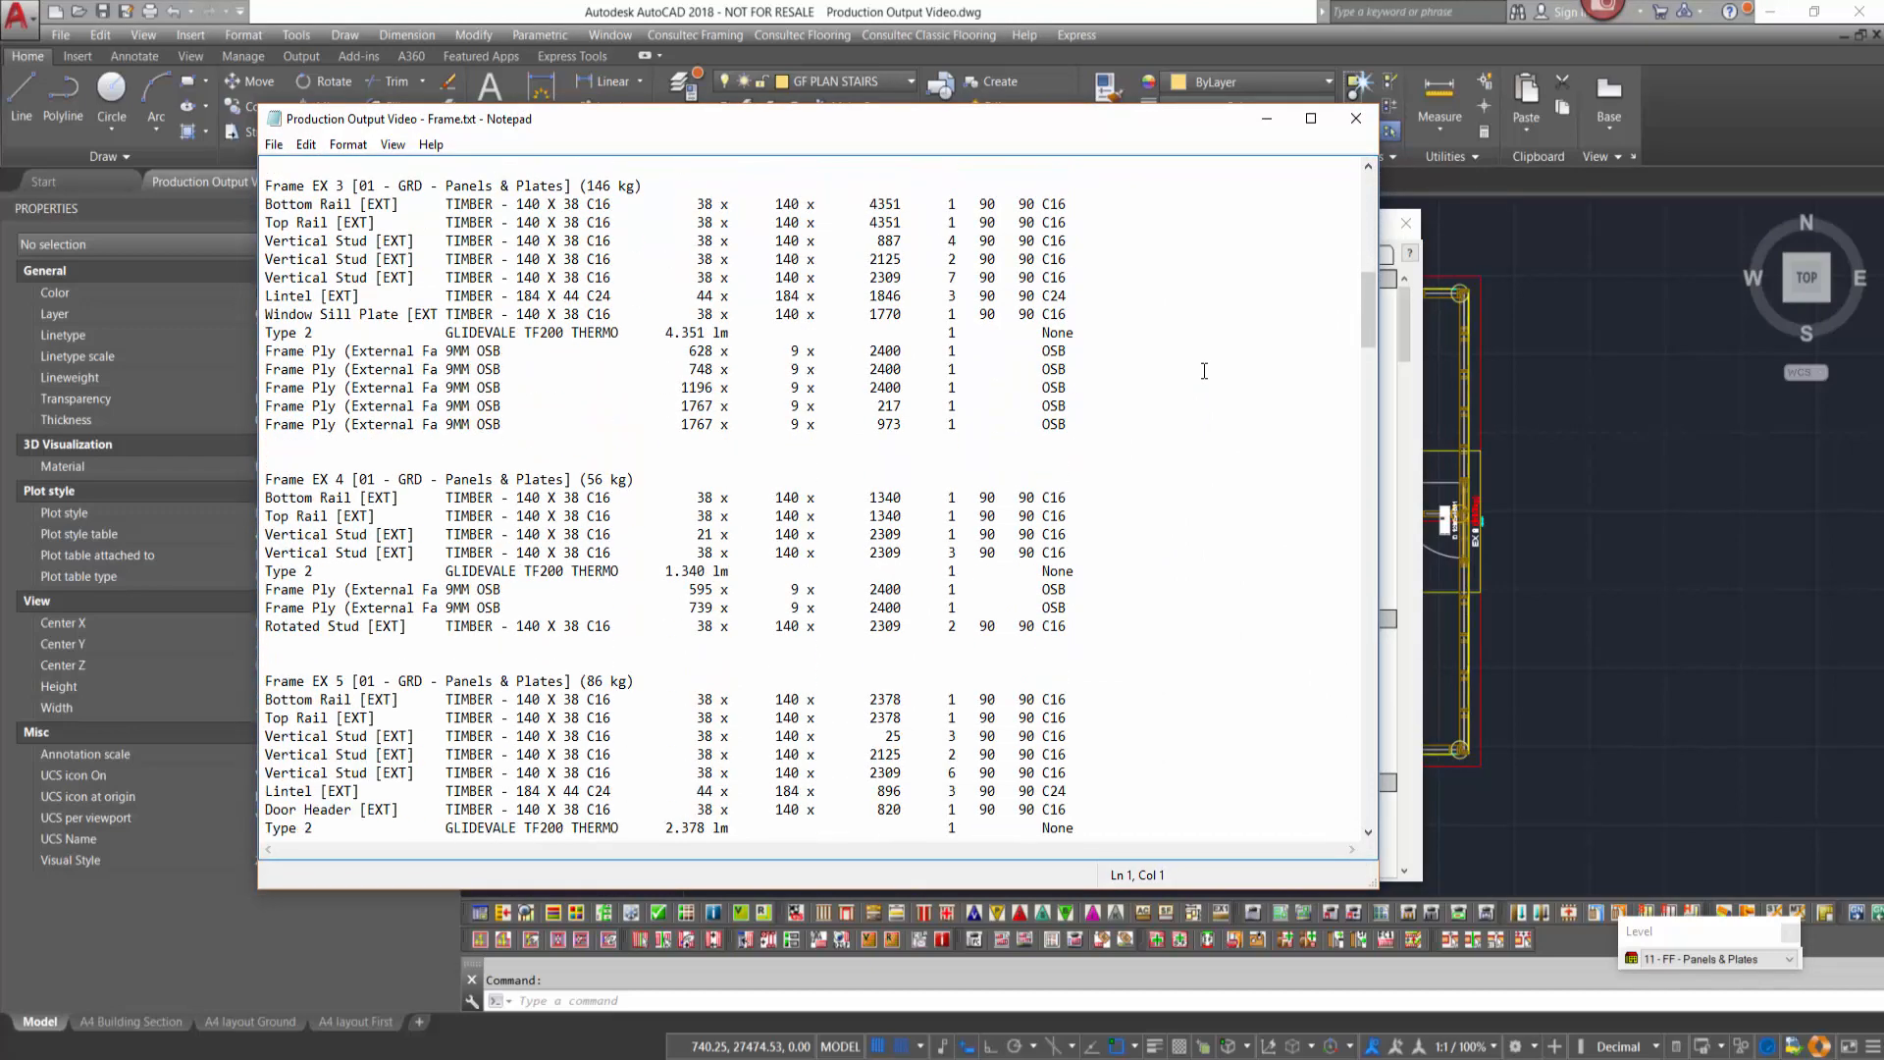
{"action": "scroll", "coordinate": [1204, 370], "scroll_direction": "down", "scroll_amount": 5}
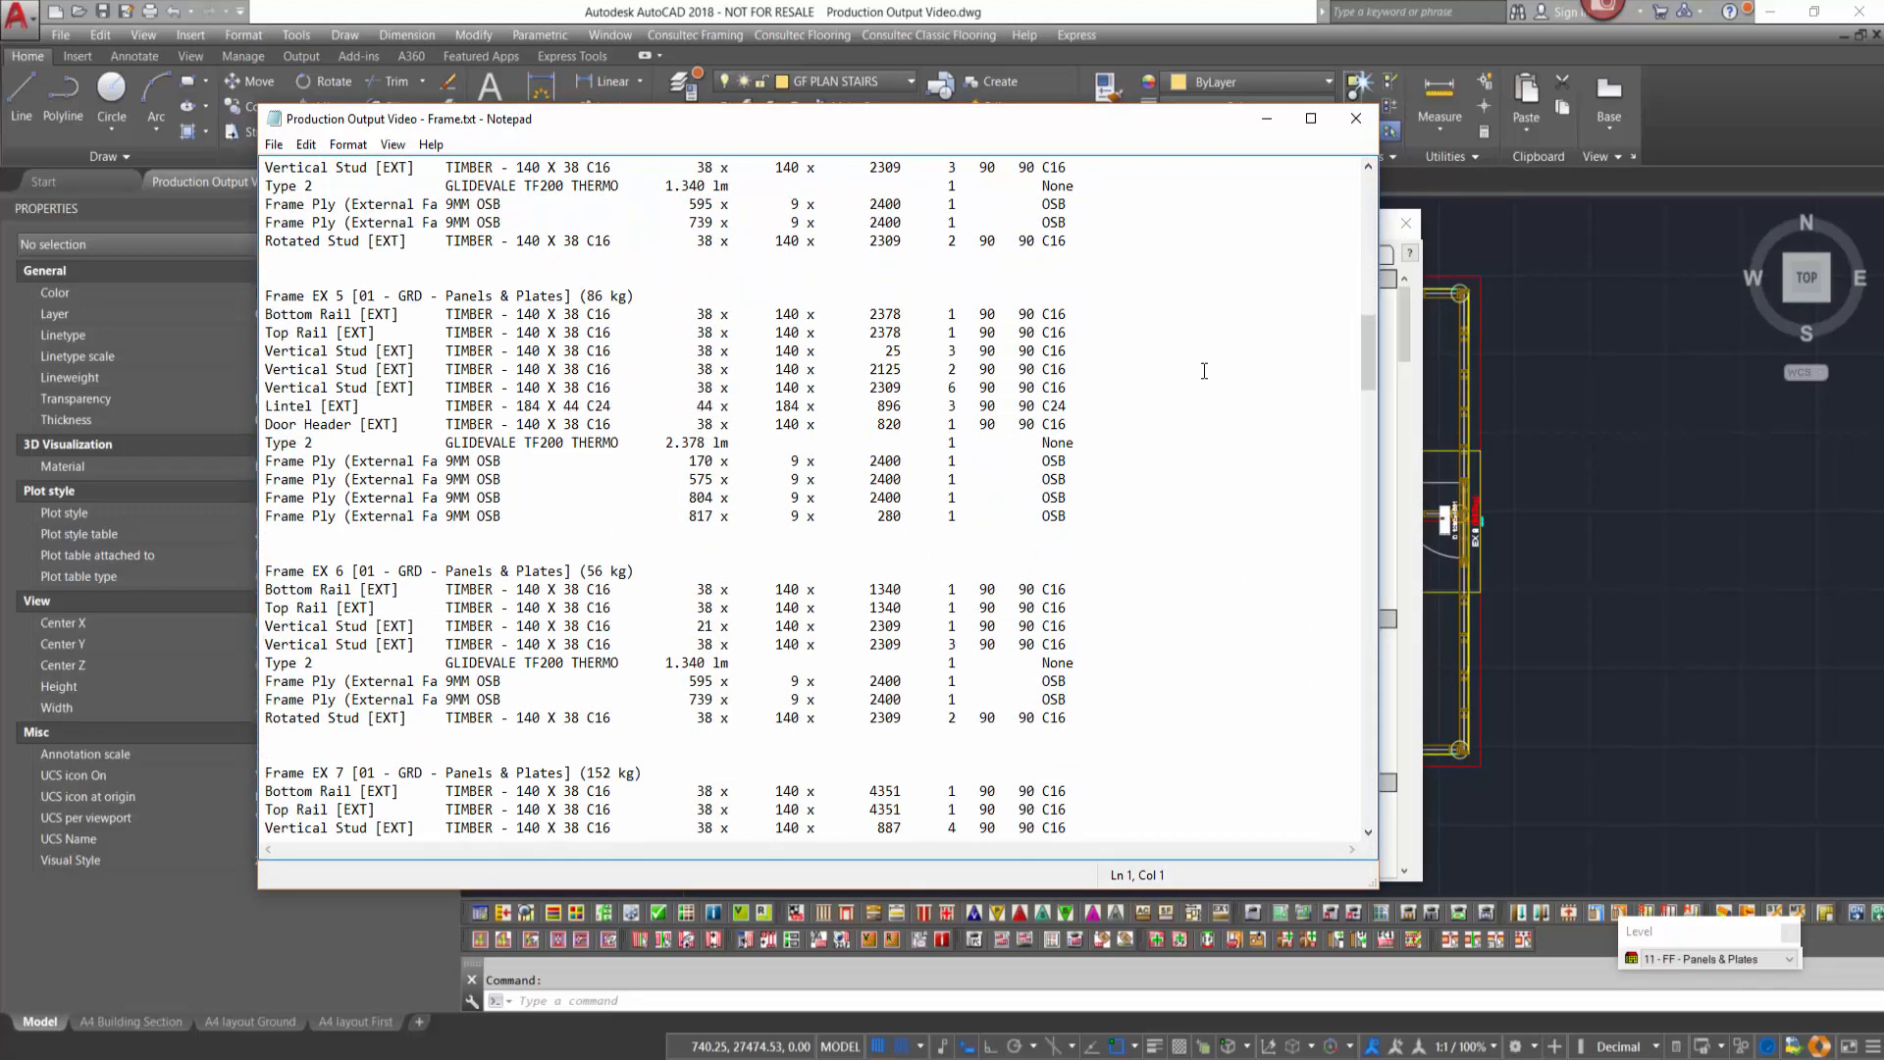
{"action": "scroll", "coordinate": [1204, 370], "scroll_direction": "down", "scroll_amount": 7}
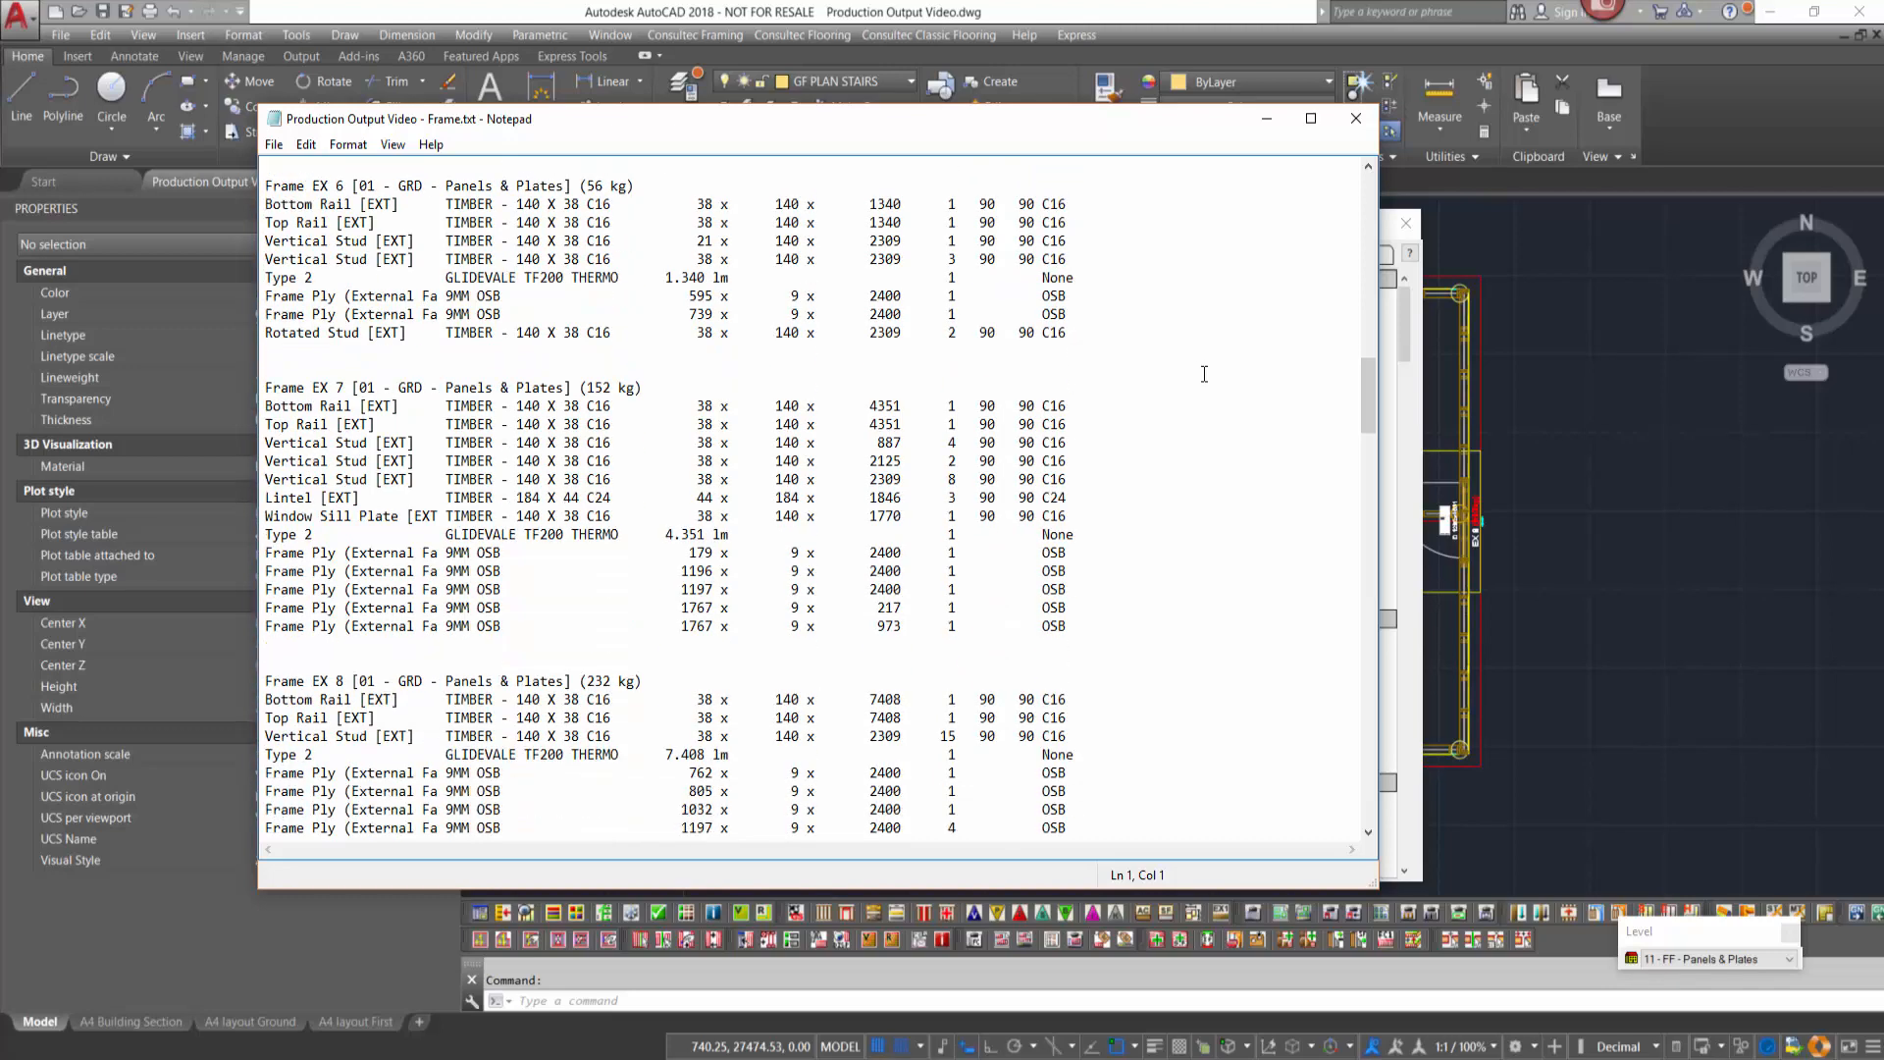
{"action": "scroll", "coordinate": [1202, 343], "scroll_direction": "down", "scroll_amount": 3}
{"action": "left_click", "coordinate": [827, 225]}
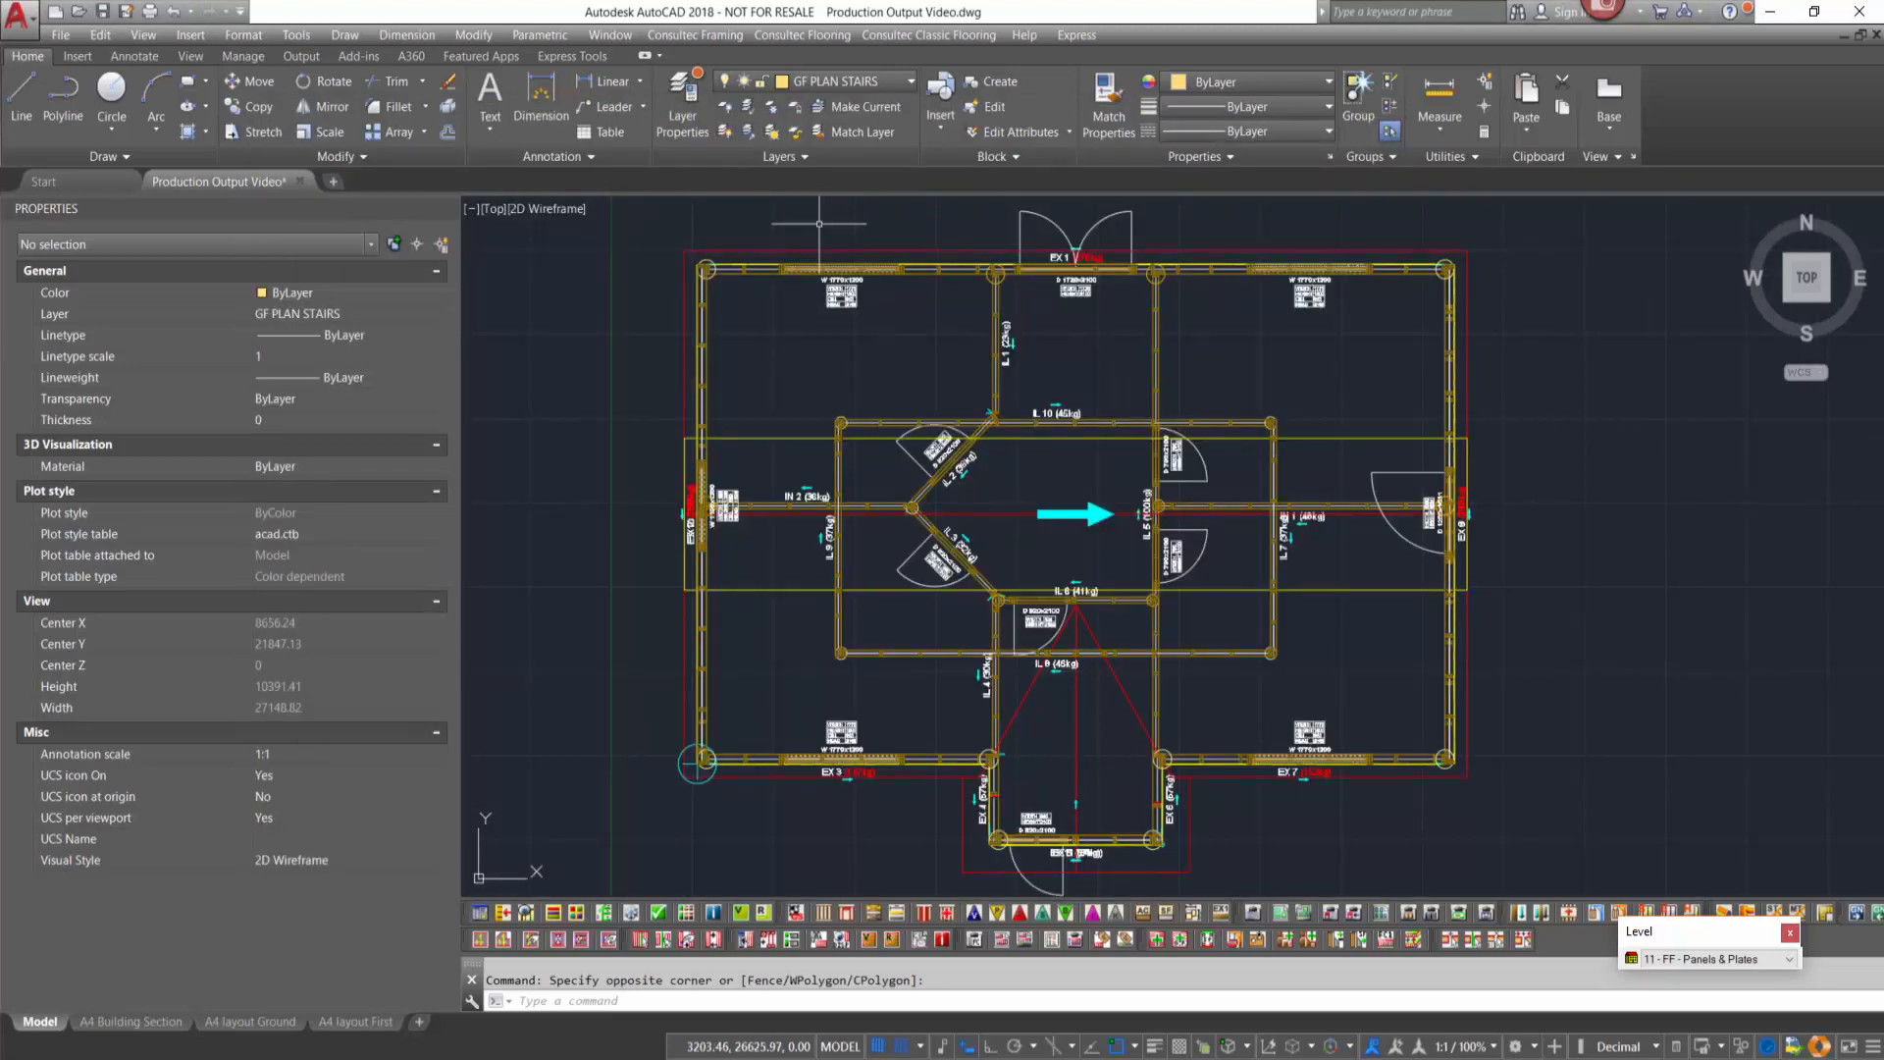
Start generating an opening schedule that includes the preassembled lintel breakdown and leaves out header and cill levels.
{"action": "left_click", "coordinate": [696, 35]}
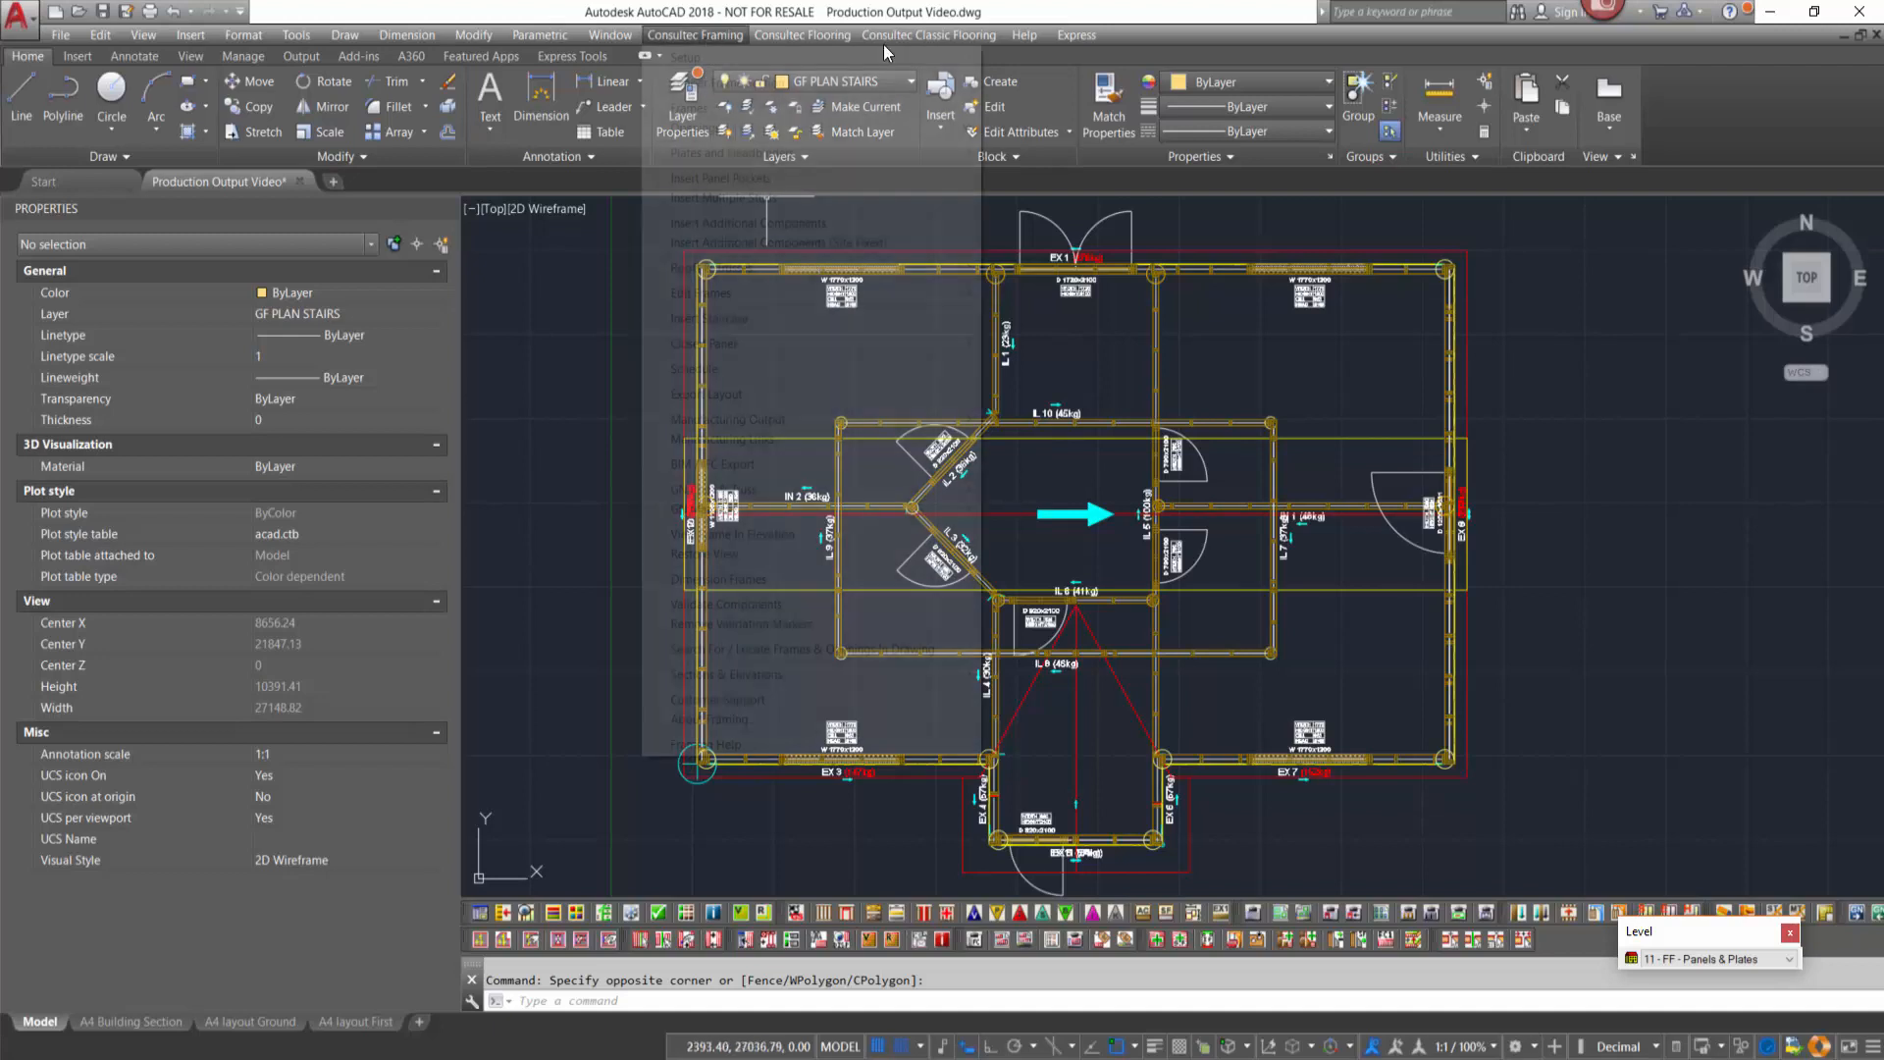
{"action": "mouse_move", "coordinate": [802, 126]}
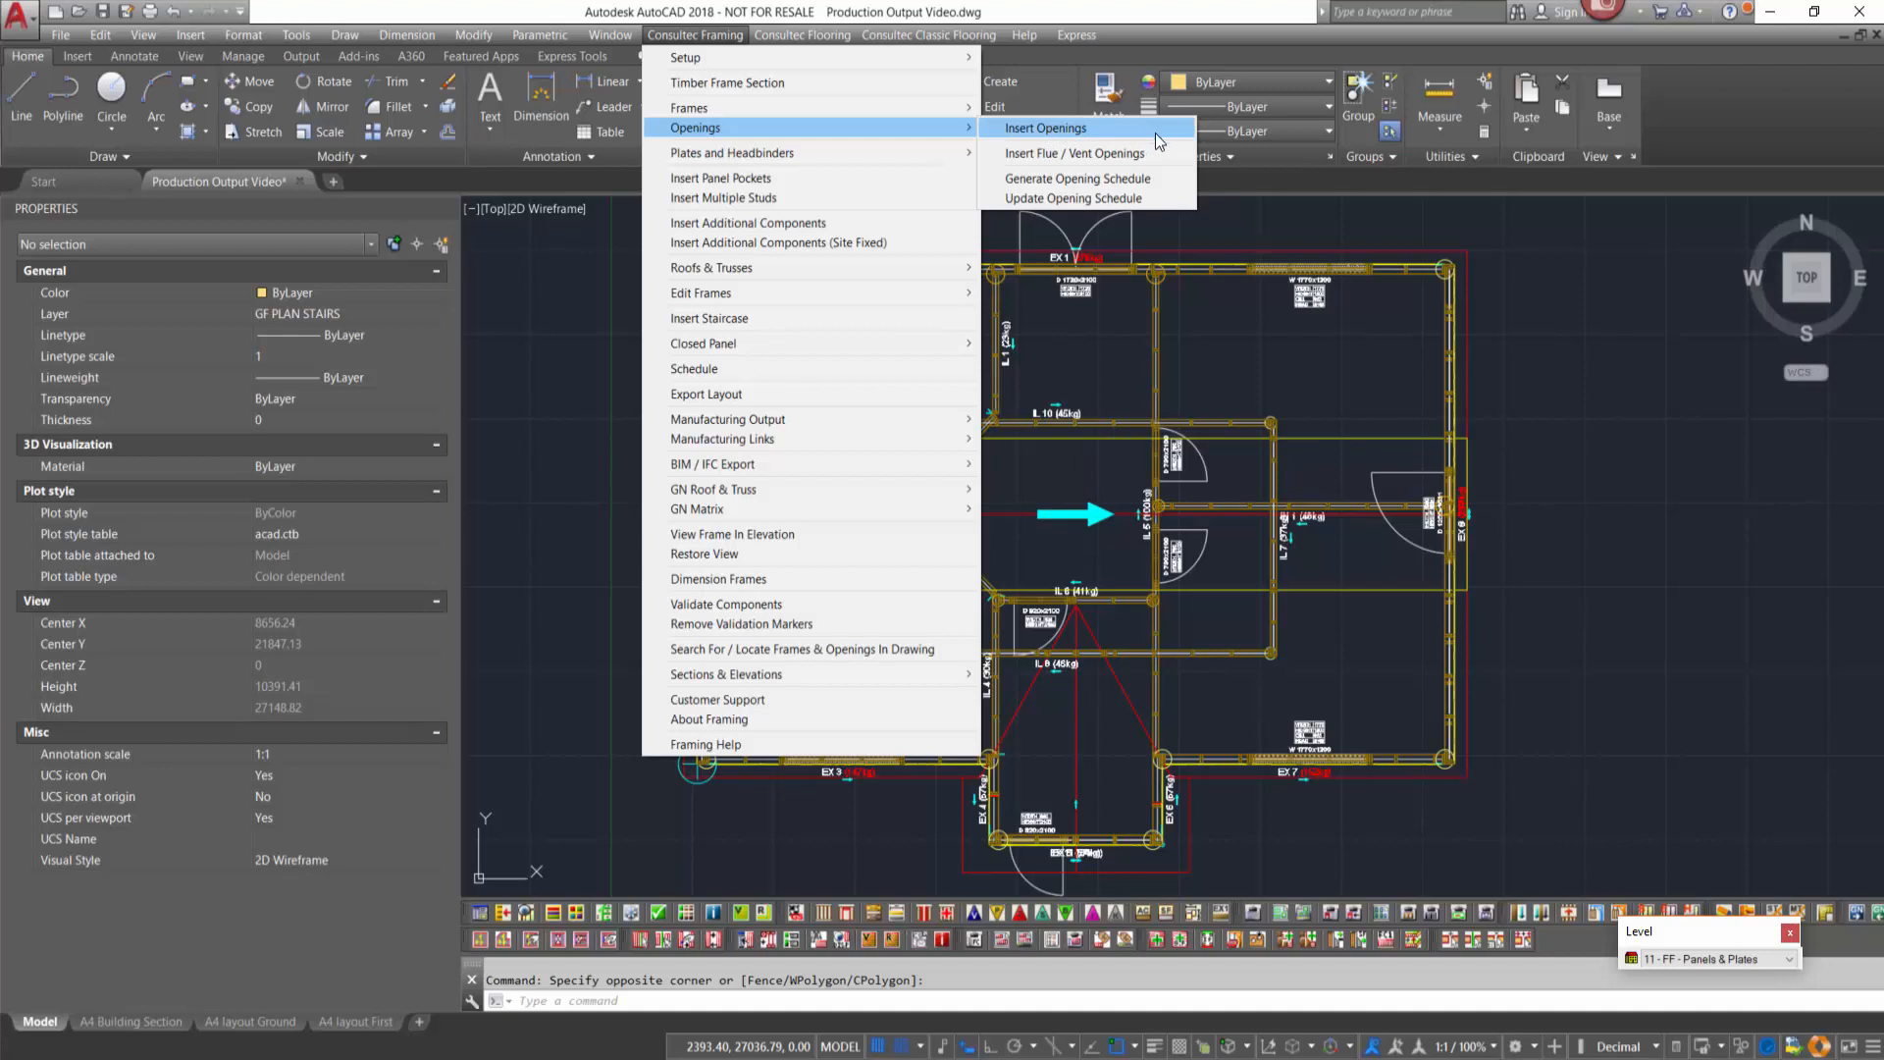
{"action": "left_click", "coordinate": [1173, 178]}
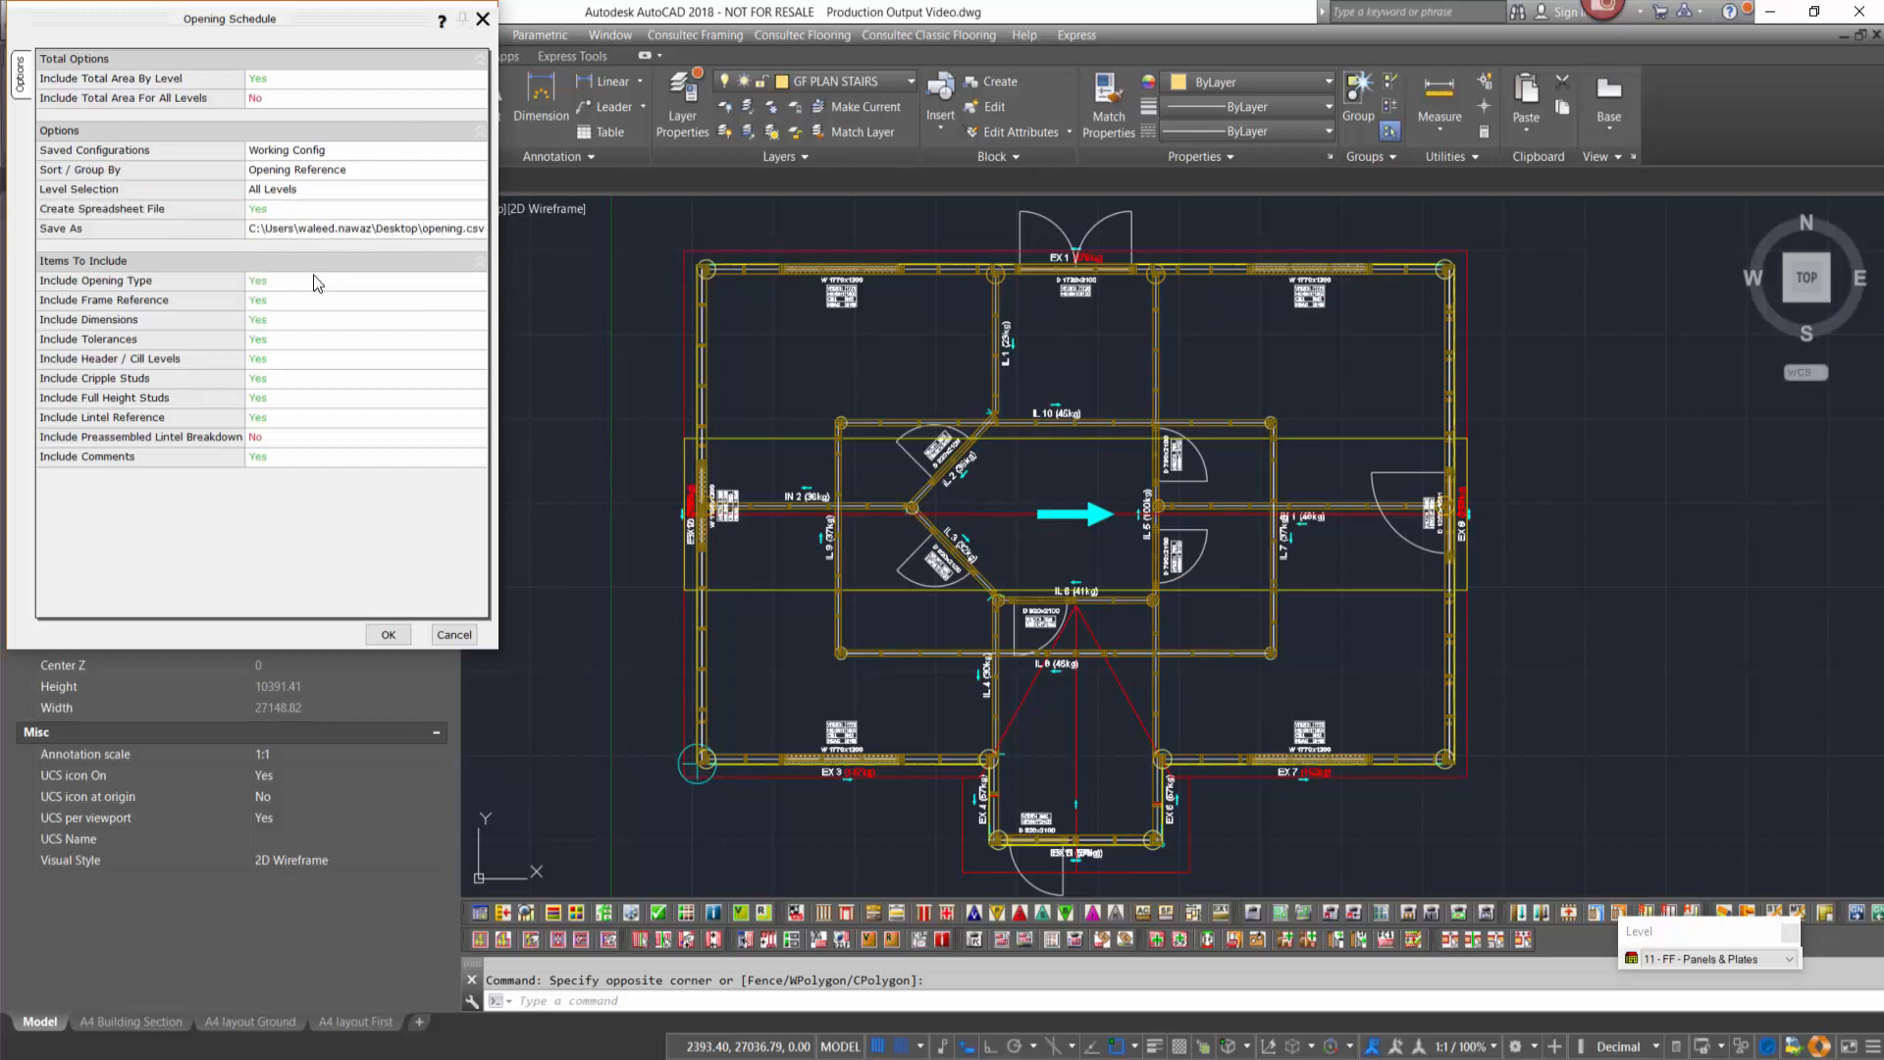
{"action": "left_click", "coordinate": [282, 436]}
{"action": "left_click", "coordinate": [286, 458]}
{"action": "left_click", "coordinate": [275, 359]}
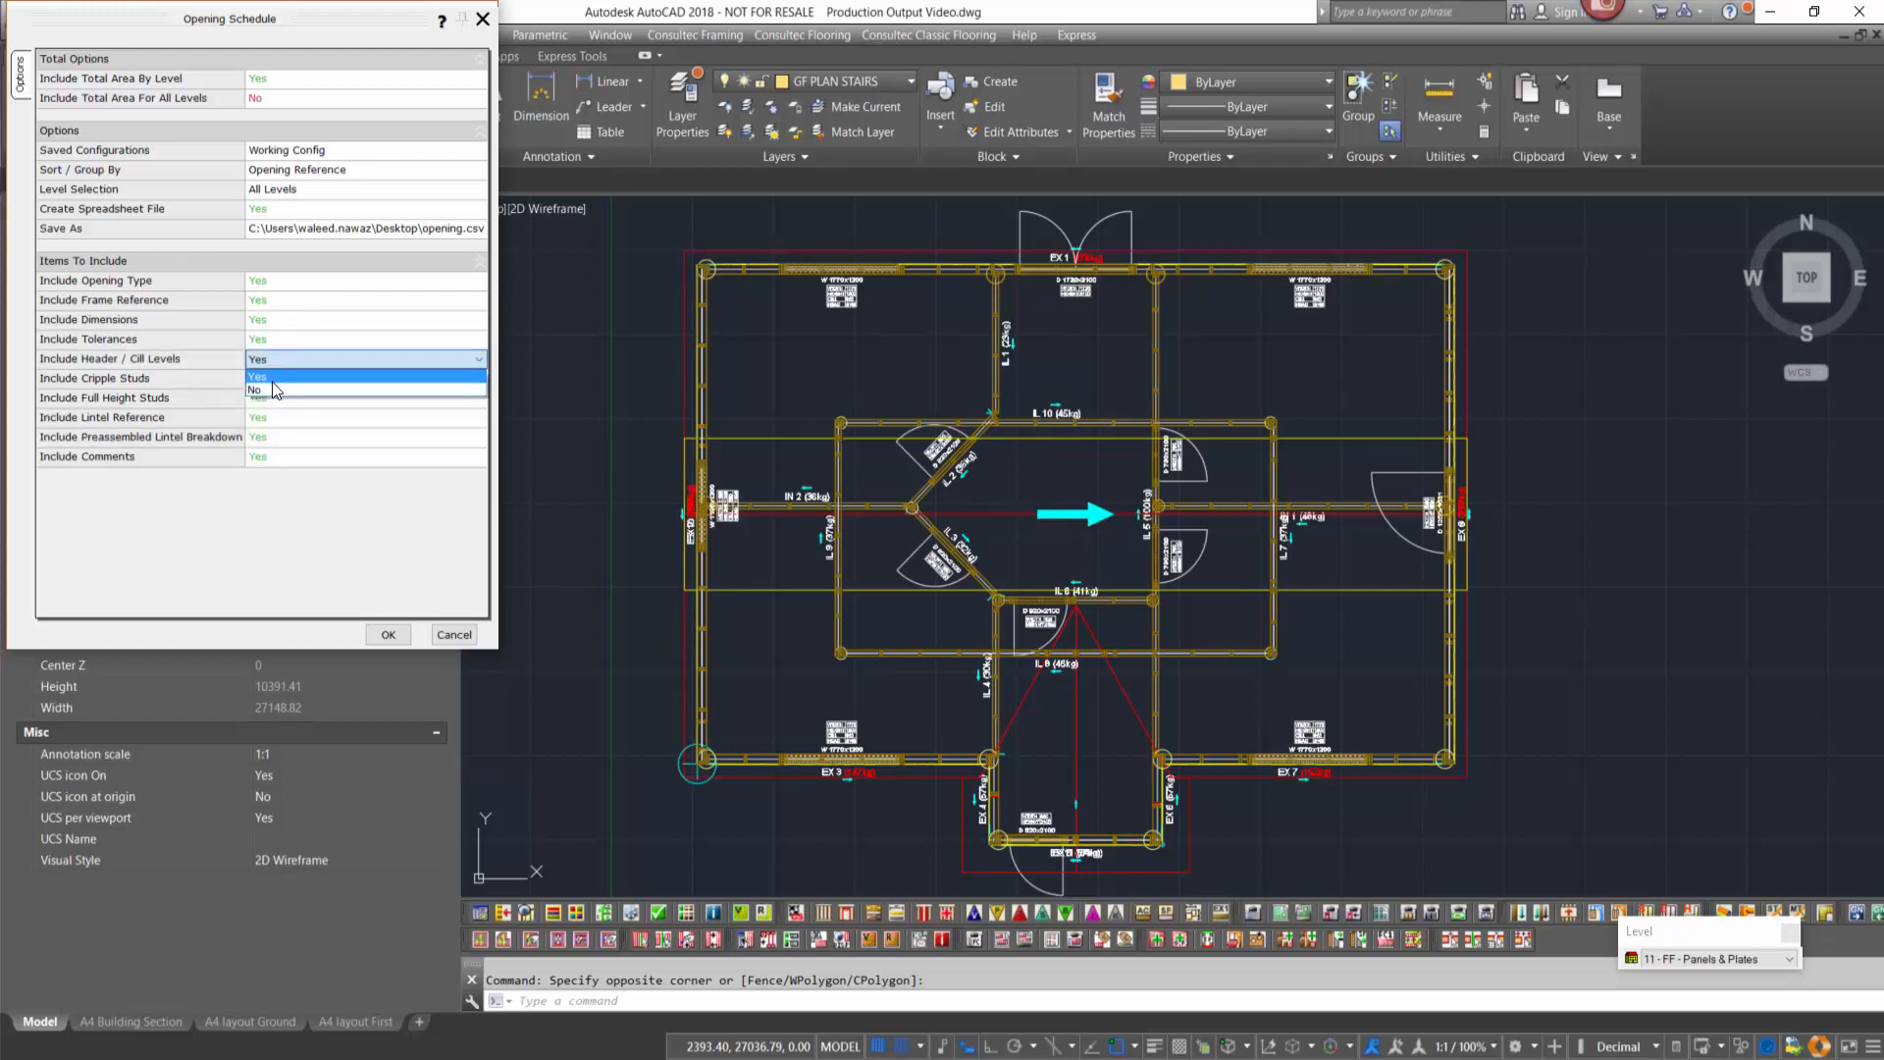
{"action": "key", "text": "Return"}
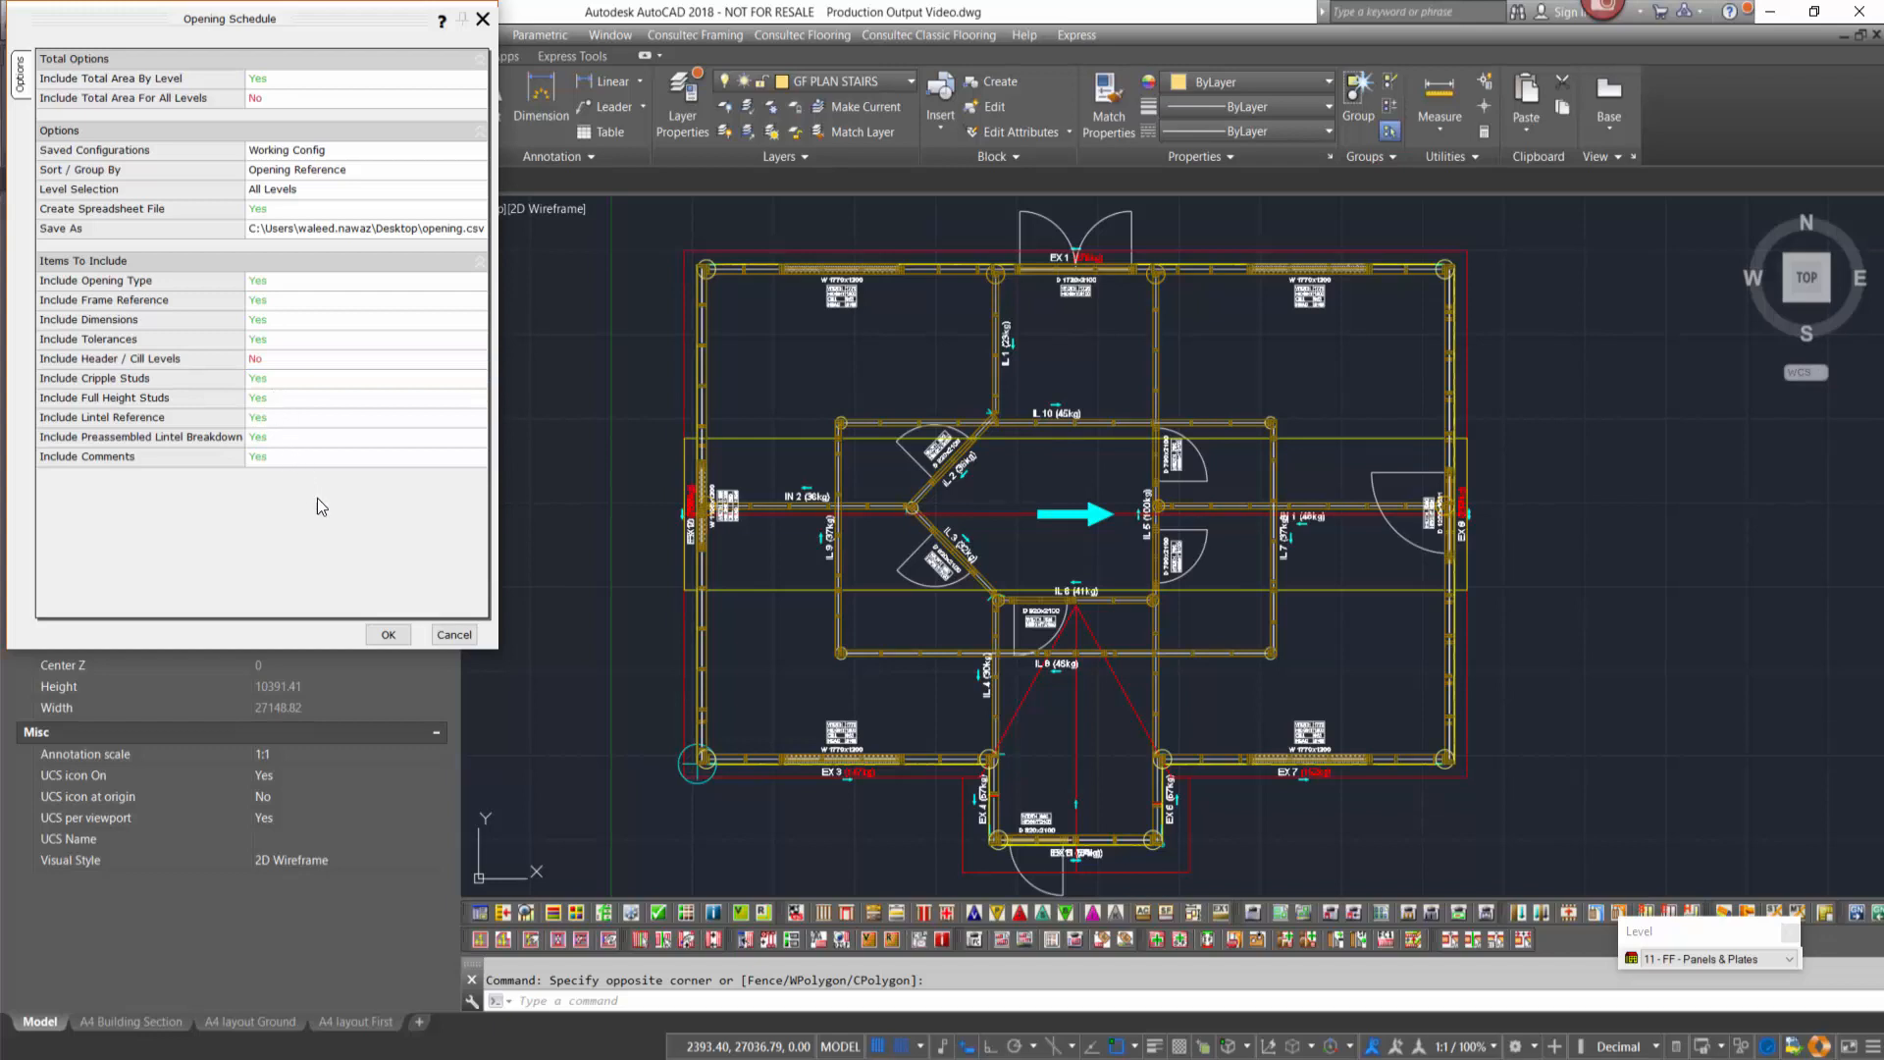
Generate the opening schedule and place its table in the empty space beside the floor plan.
{"action": "left_click", "coordinate": [391, 634]}
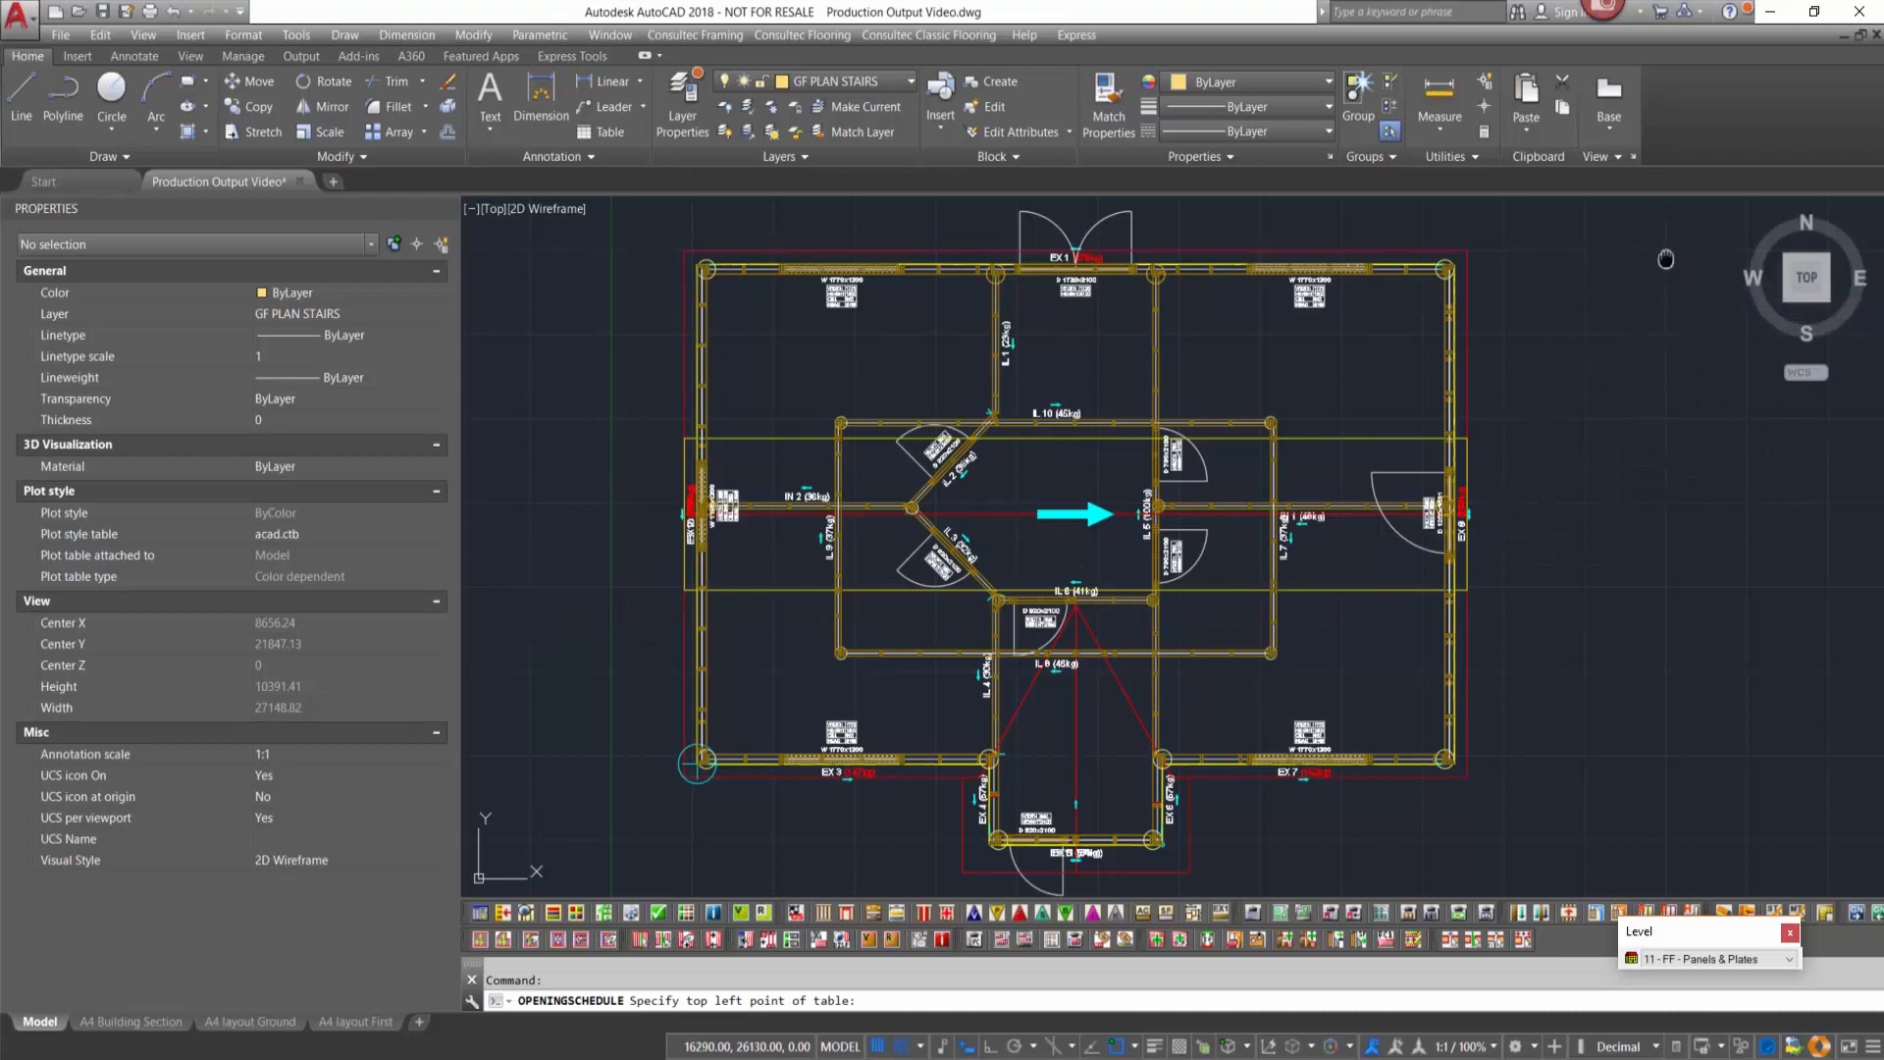
{"action": "middle_click_drag", "start_coordinate": [1668, 257], "coordinate": [947, 304]}
{"action": "left_click", "coordinate": [1007, 302]}
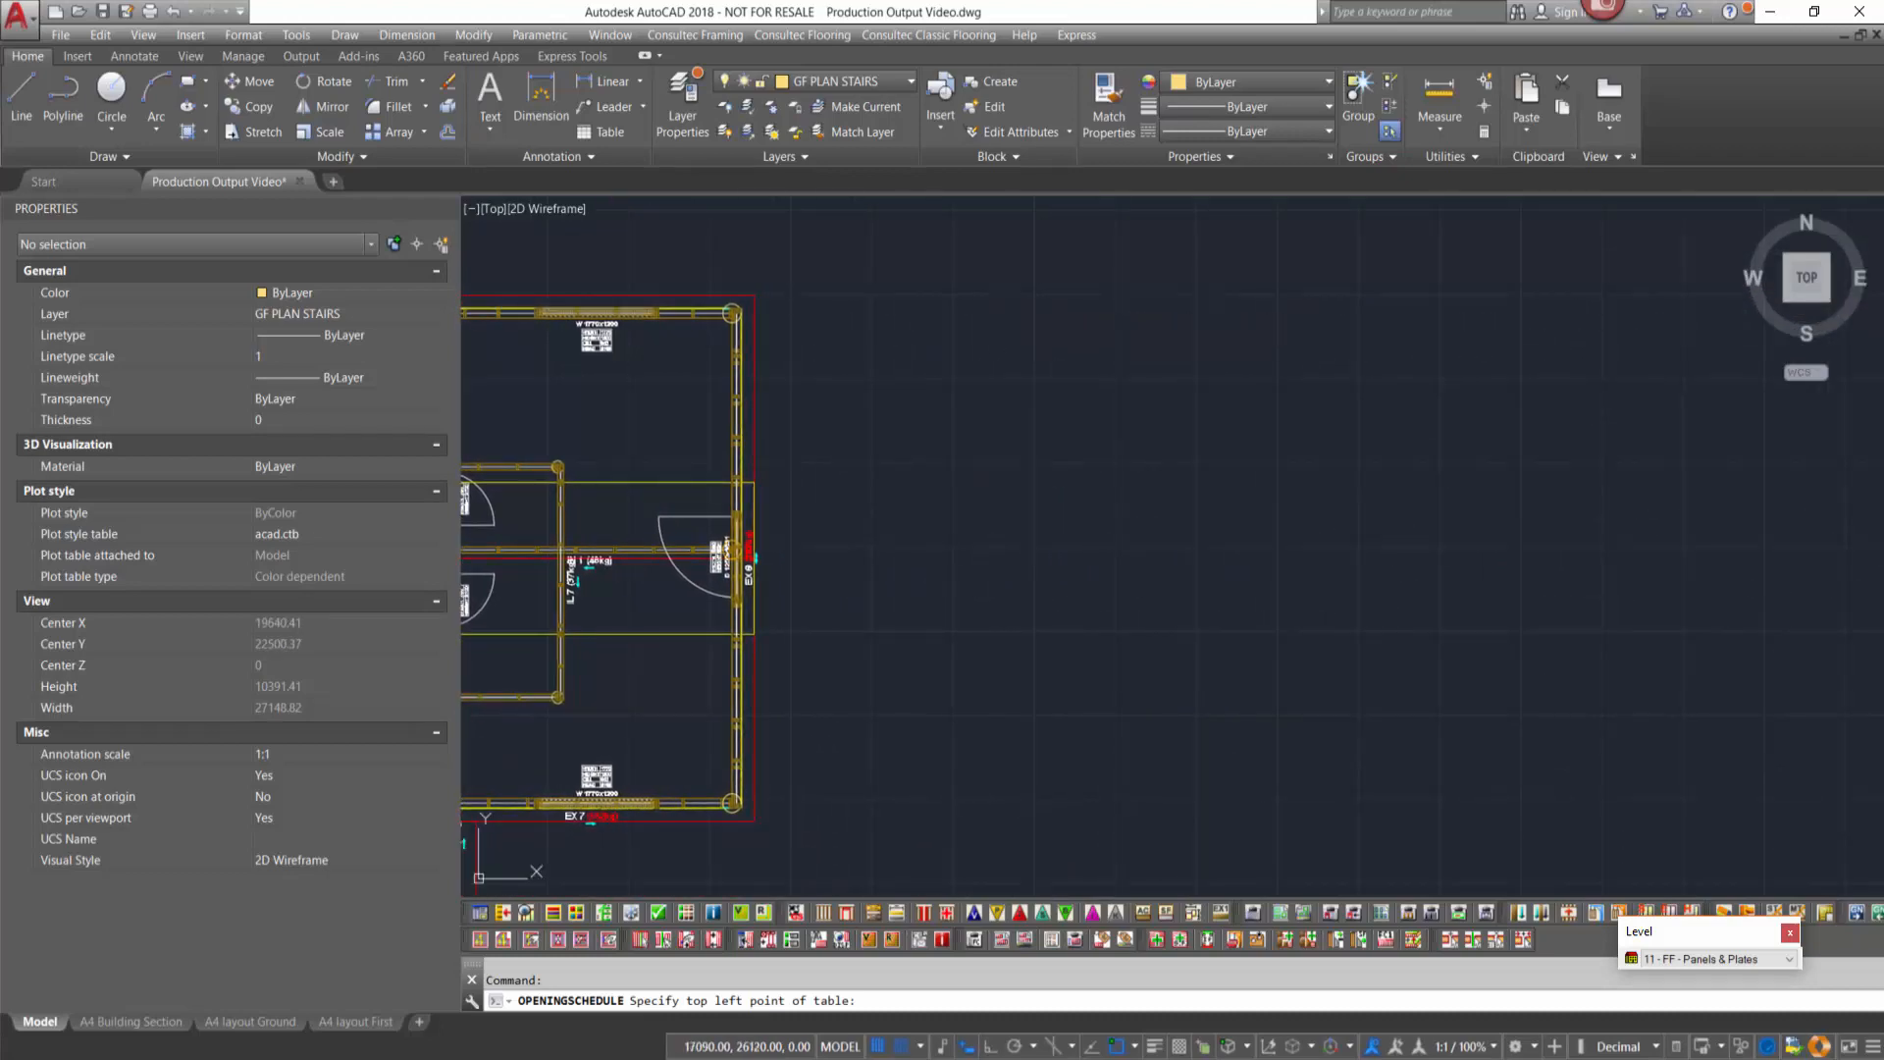
{"action": "mouse_move", "coordinate": [1802, 503]}
{"action": "middle_mouse_down"}
{"action": "mouse_move", "coordinate": [1668, 536]}
{"action": "mouse_move", "coordinate": [1711, 572]}
{"action": "middle_mouse_up"}
{"action": "scroll", "coordinate": [1626, 530], "scroll_direction": "up", "scroll_amount": 2}
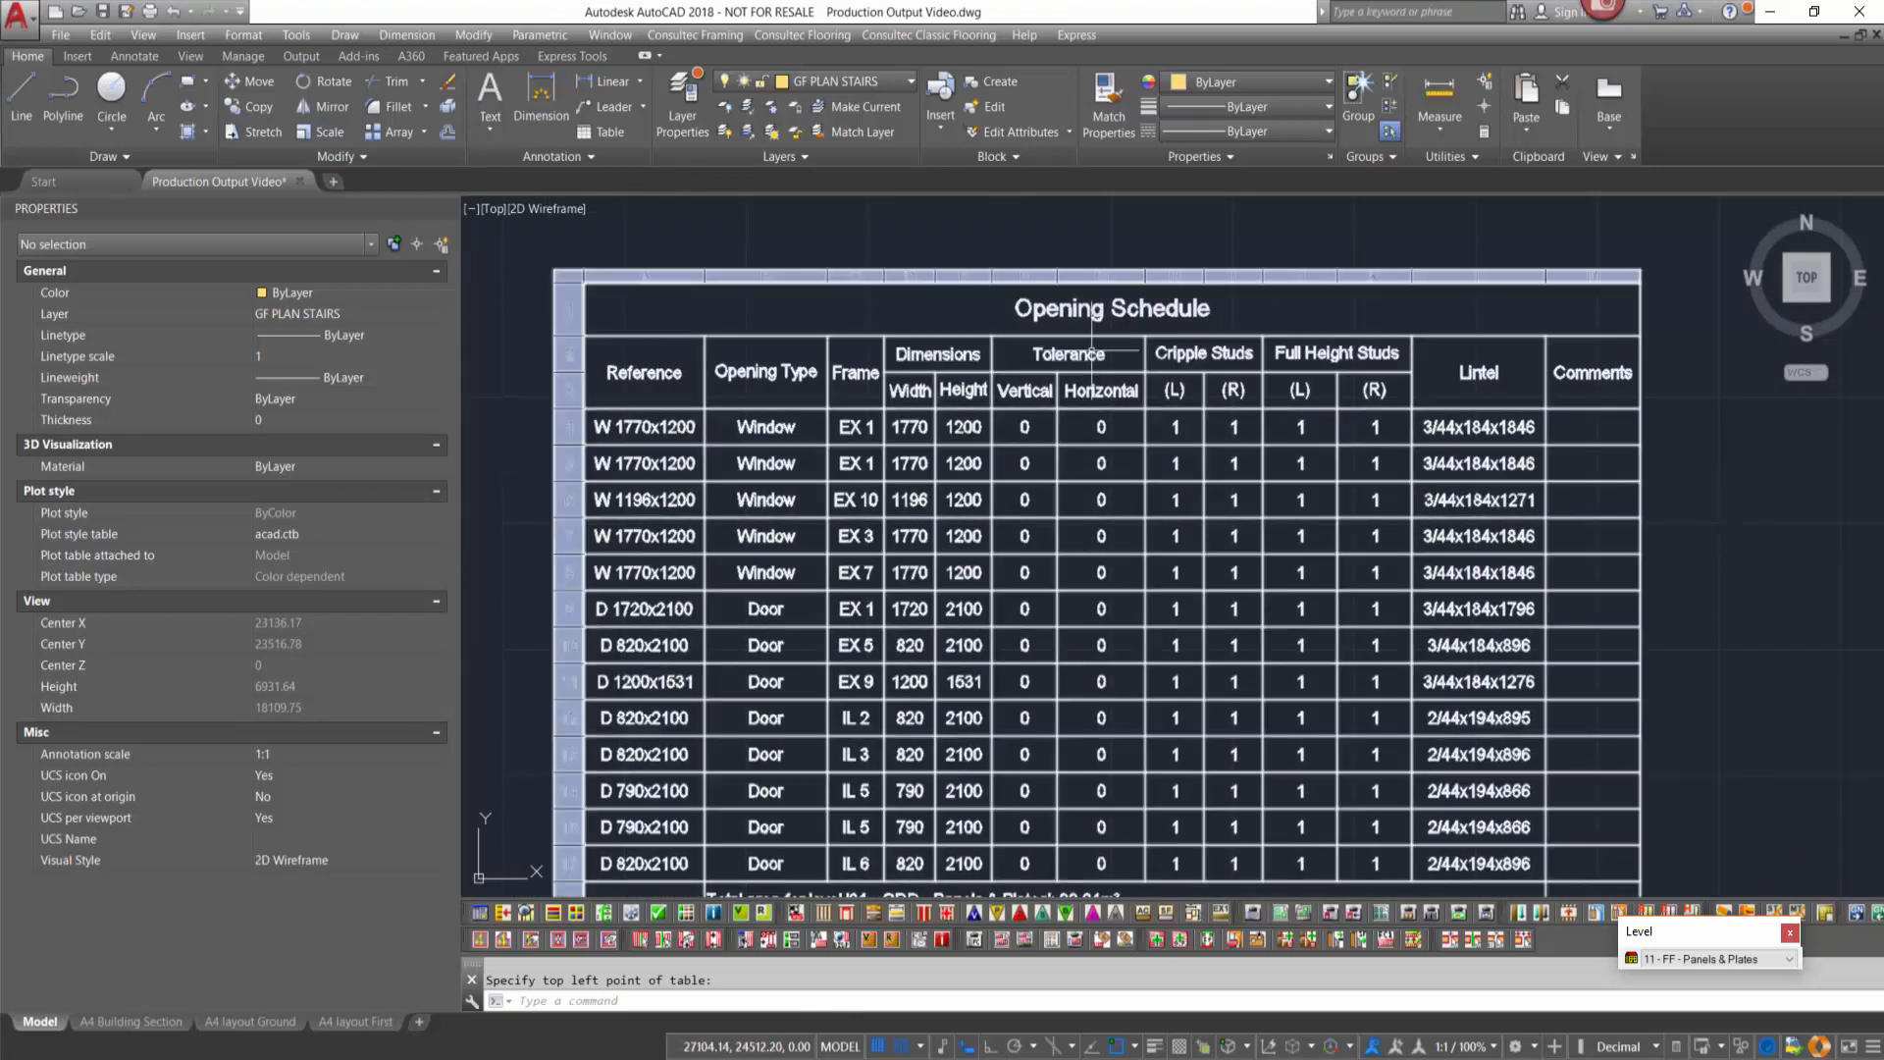
{"action": "key", "text": "Escape"}
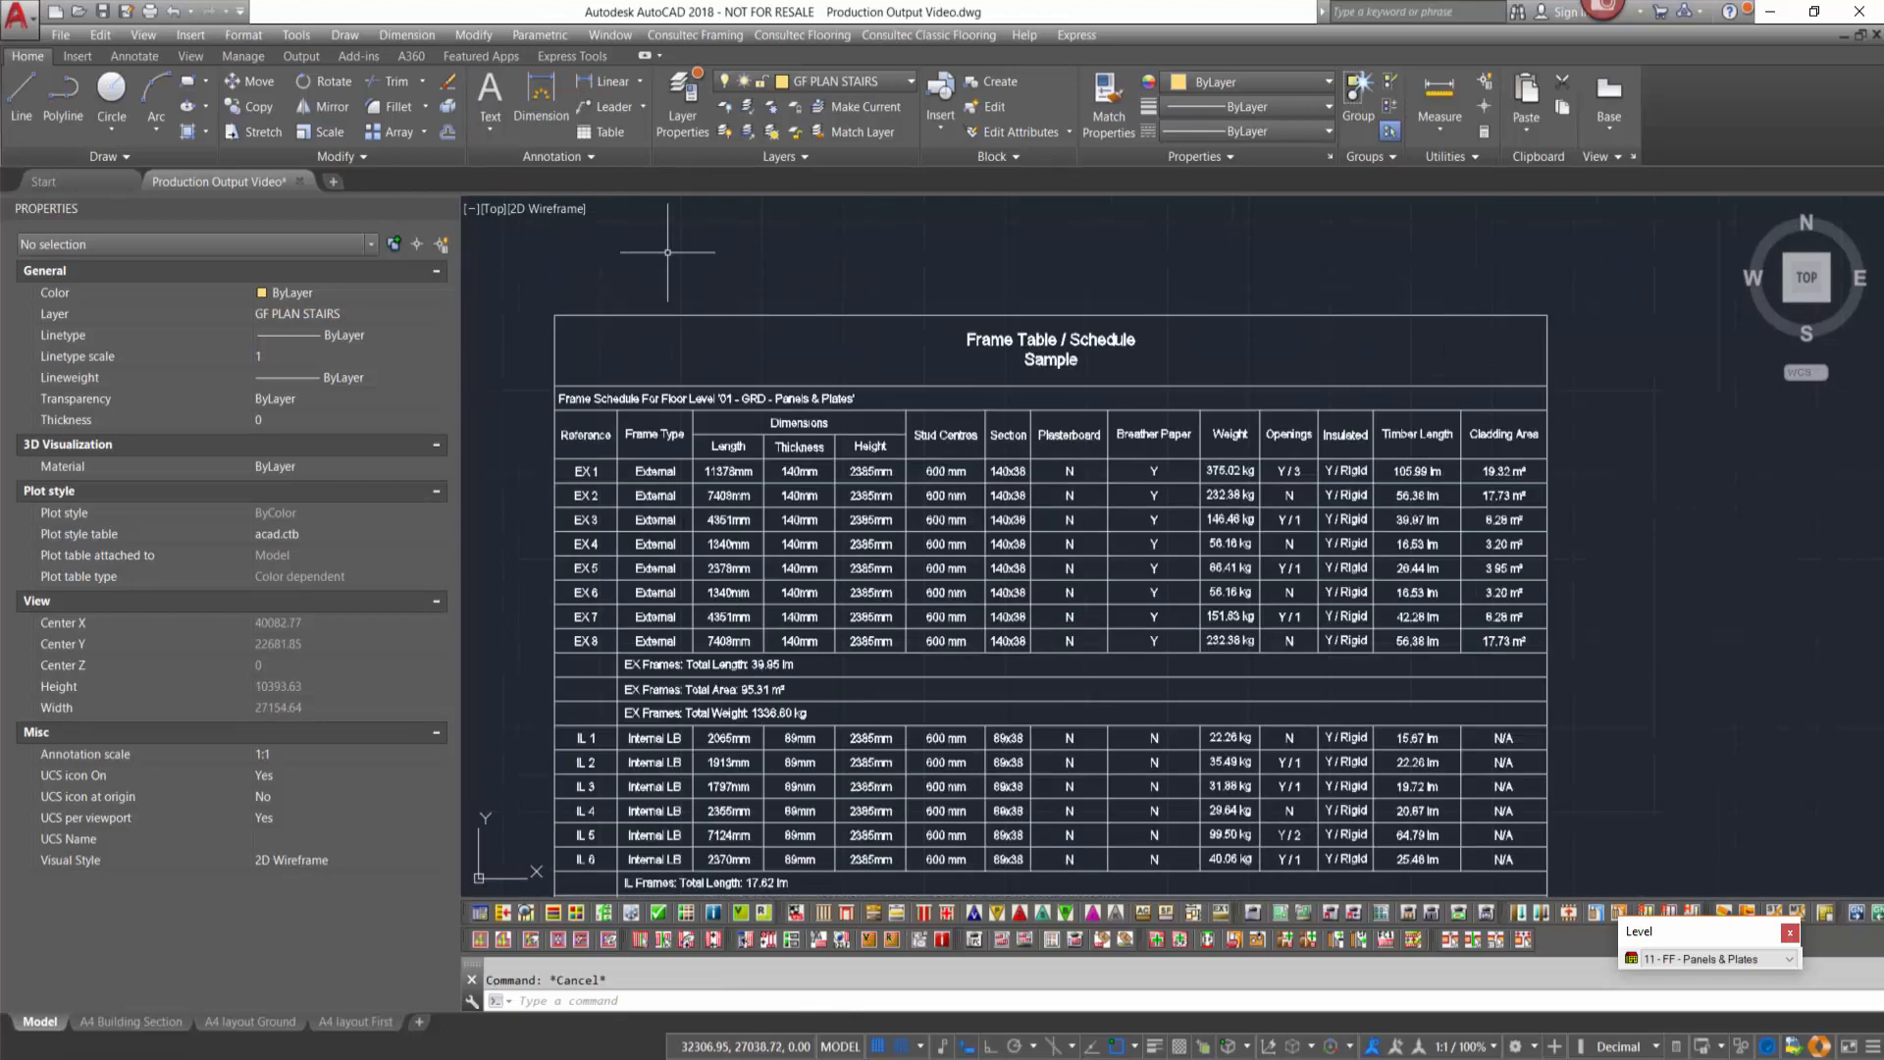
Export the Frame Table / Schedule as the comma-delimited file Table1.csv in the desktop's disks folder.
{"action": "left_click", "coordinate": [653, 255]}
{"action": "left_click", "coordinate": [538, 338]}
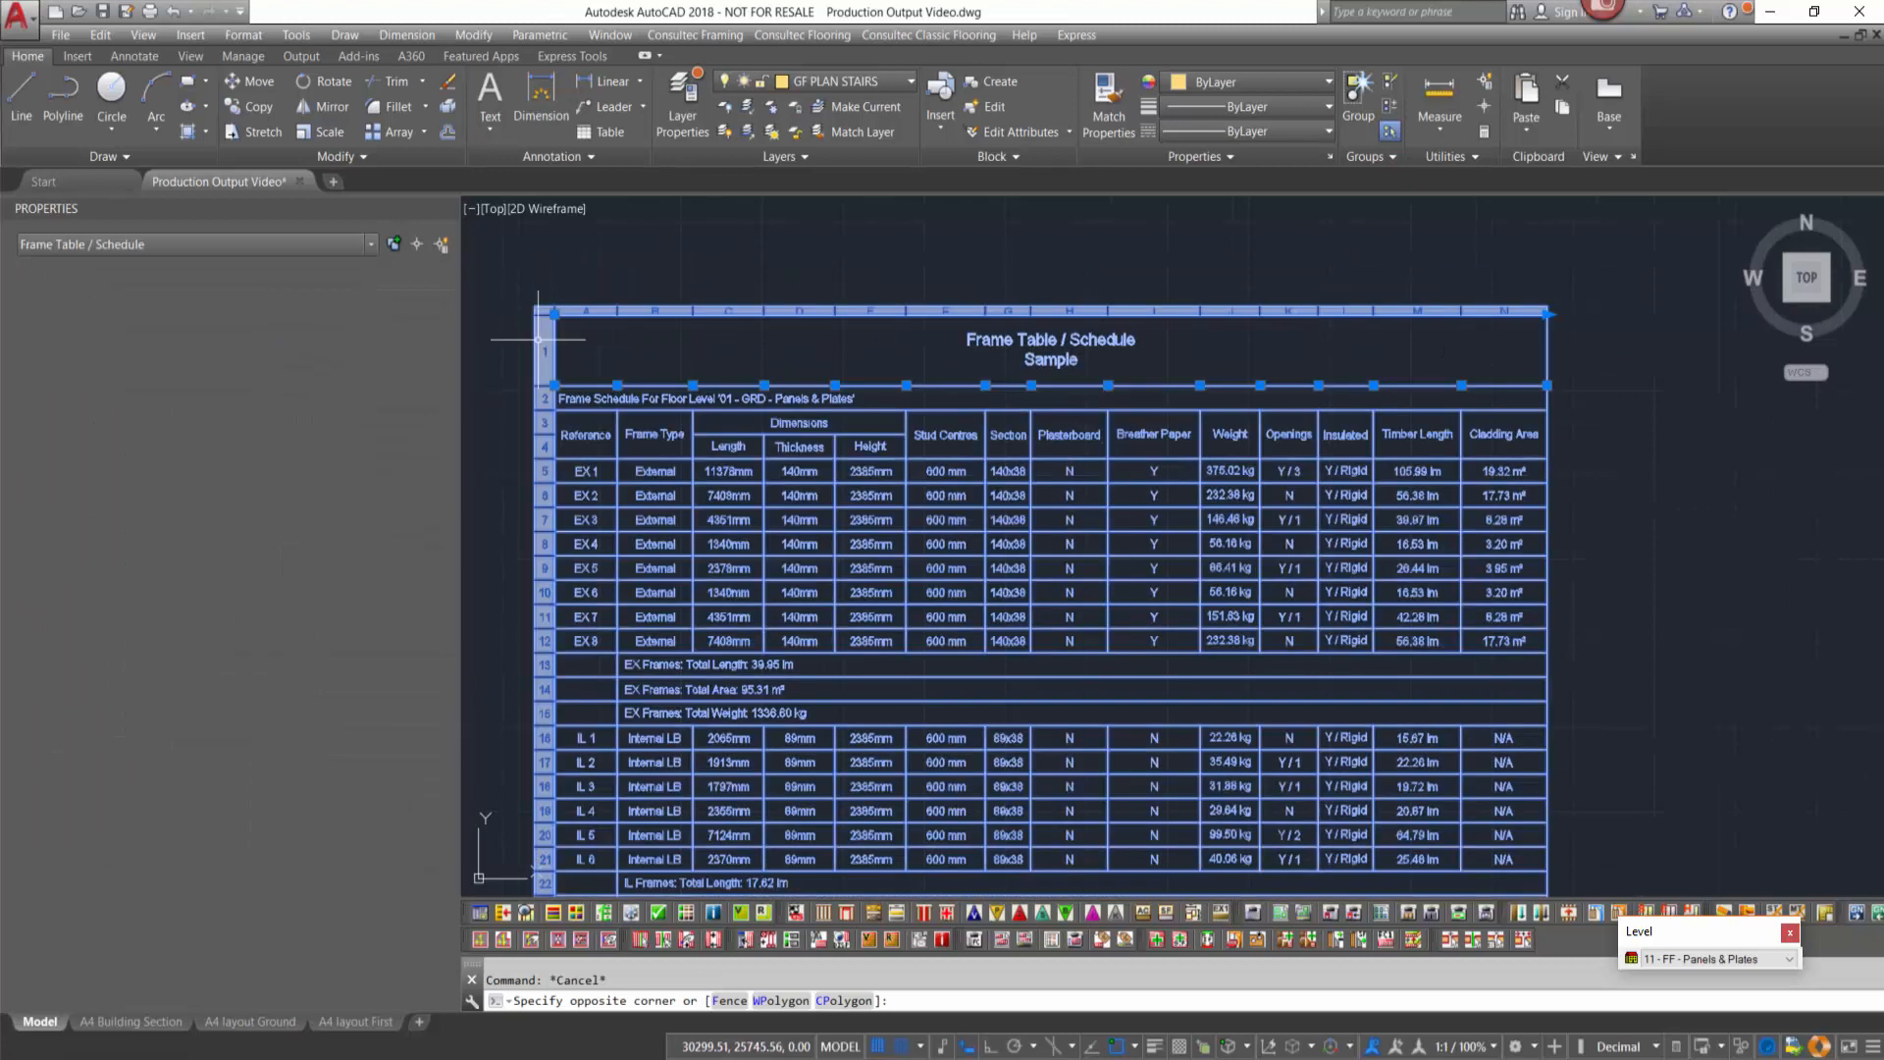
{"action": "right_click", "coordinate": [659, 226]}
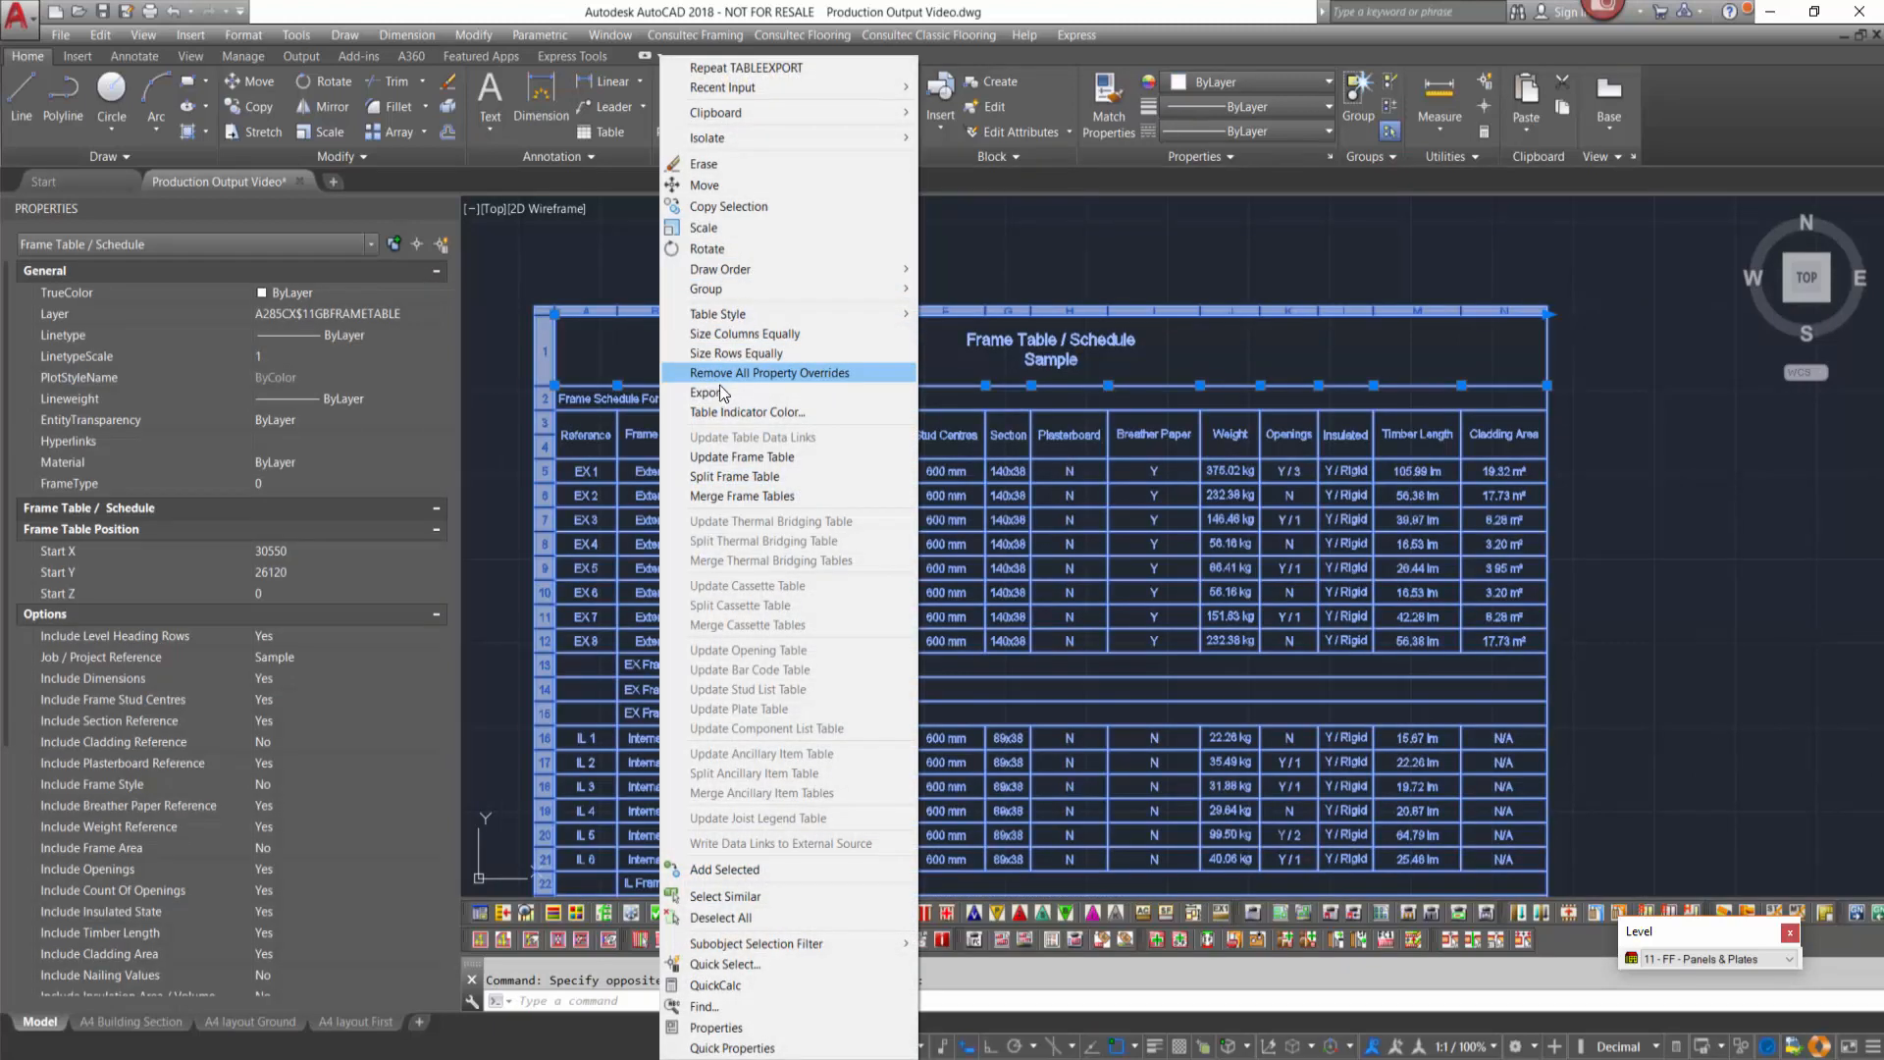
{"action": "left_click", "coordinate": [720, 390]}
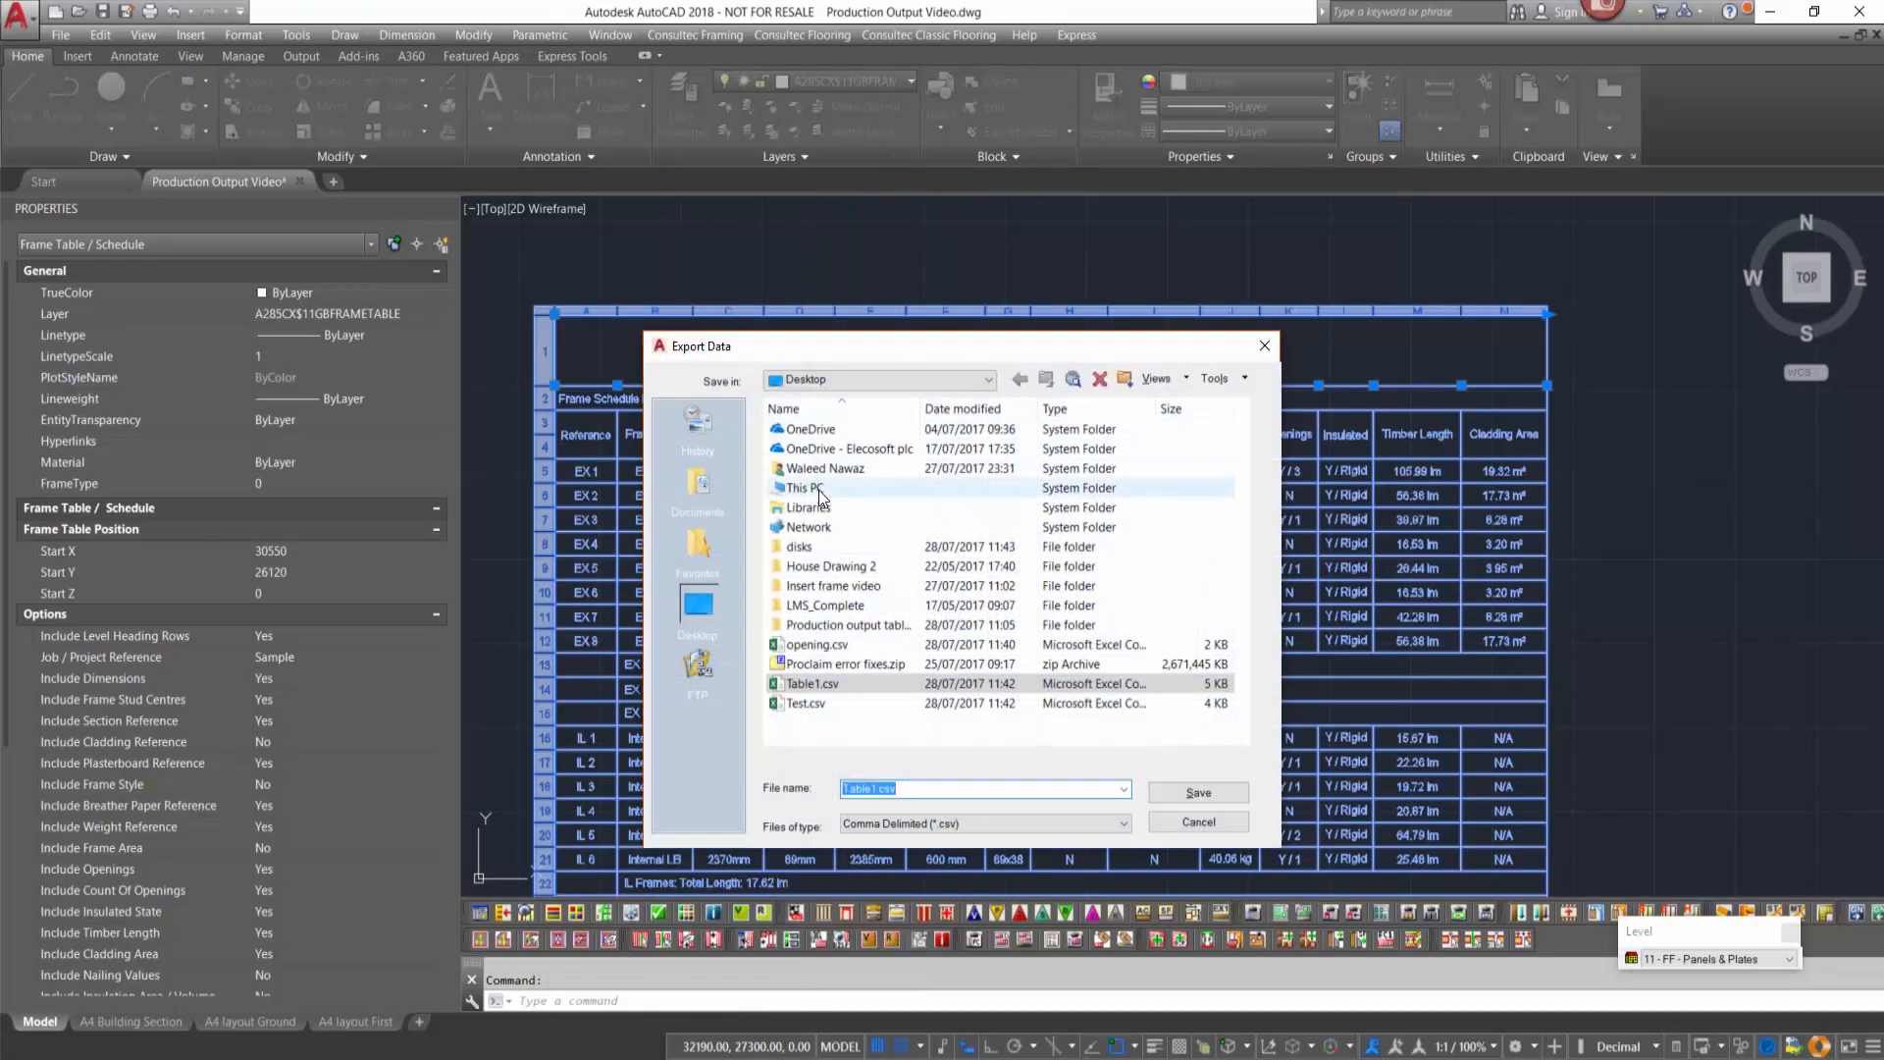
{"action": "double_click", "coordinate": [827, 547]}
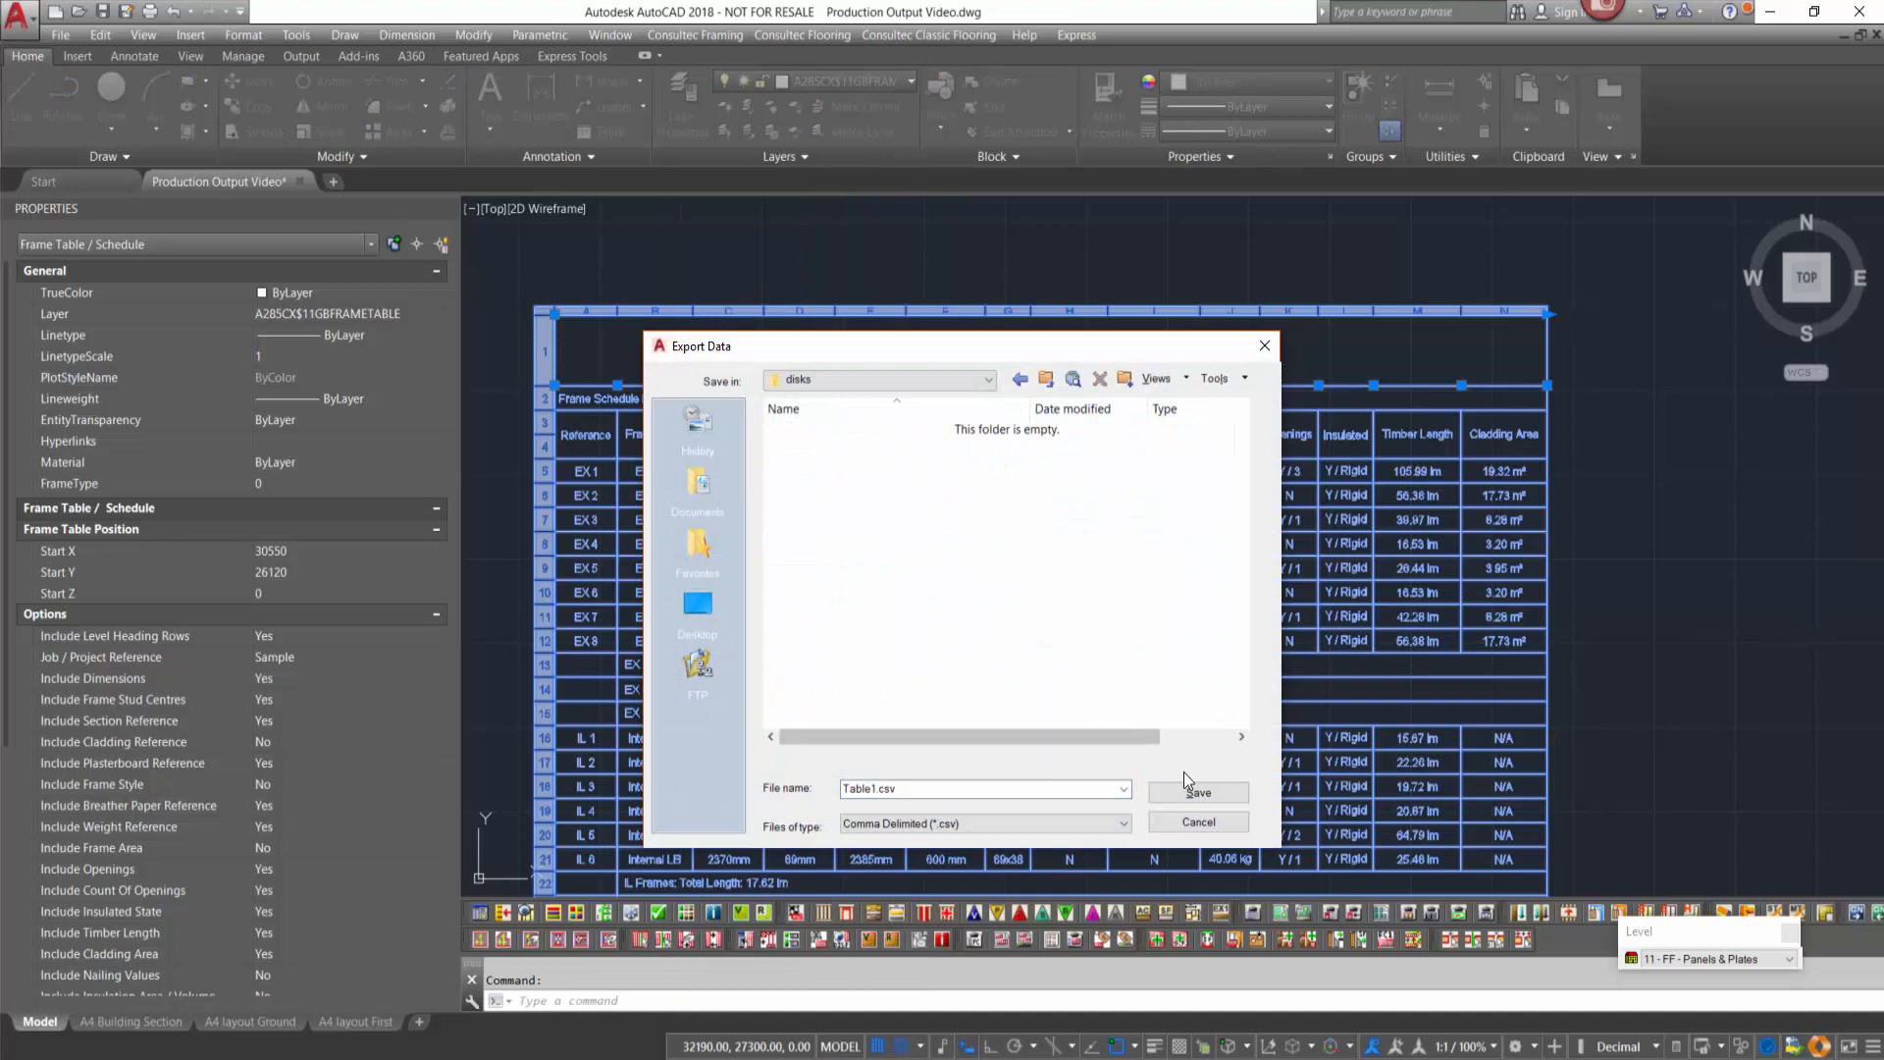
{"action": "left_click", "coordinate": [1198, 792]}
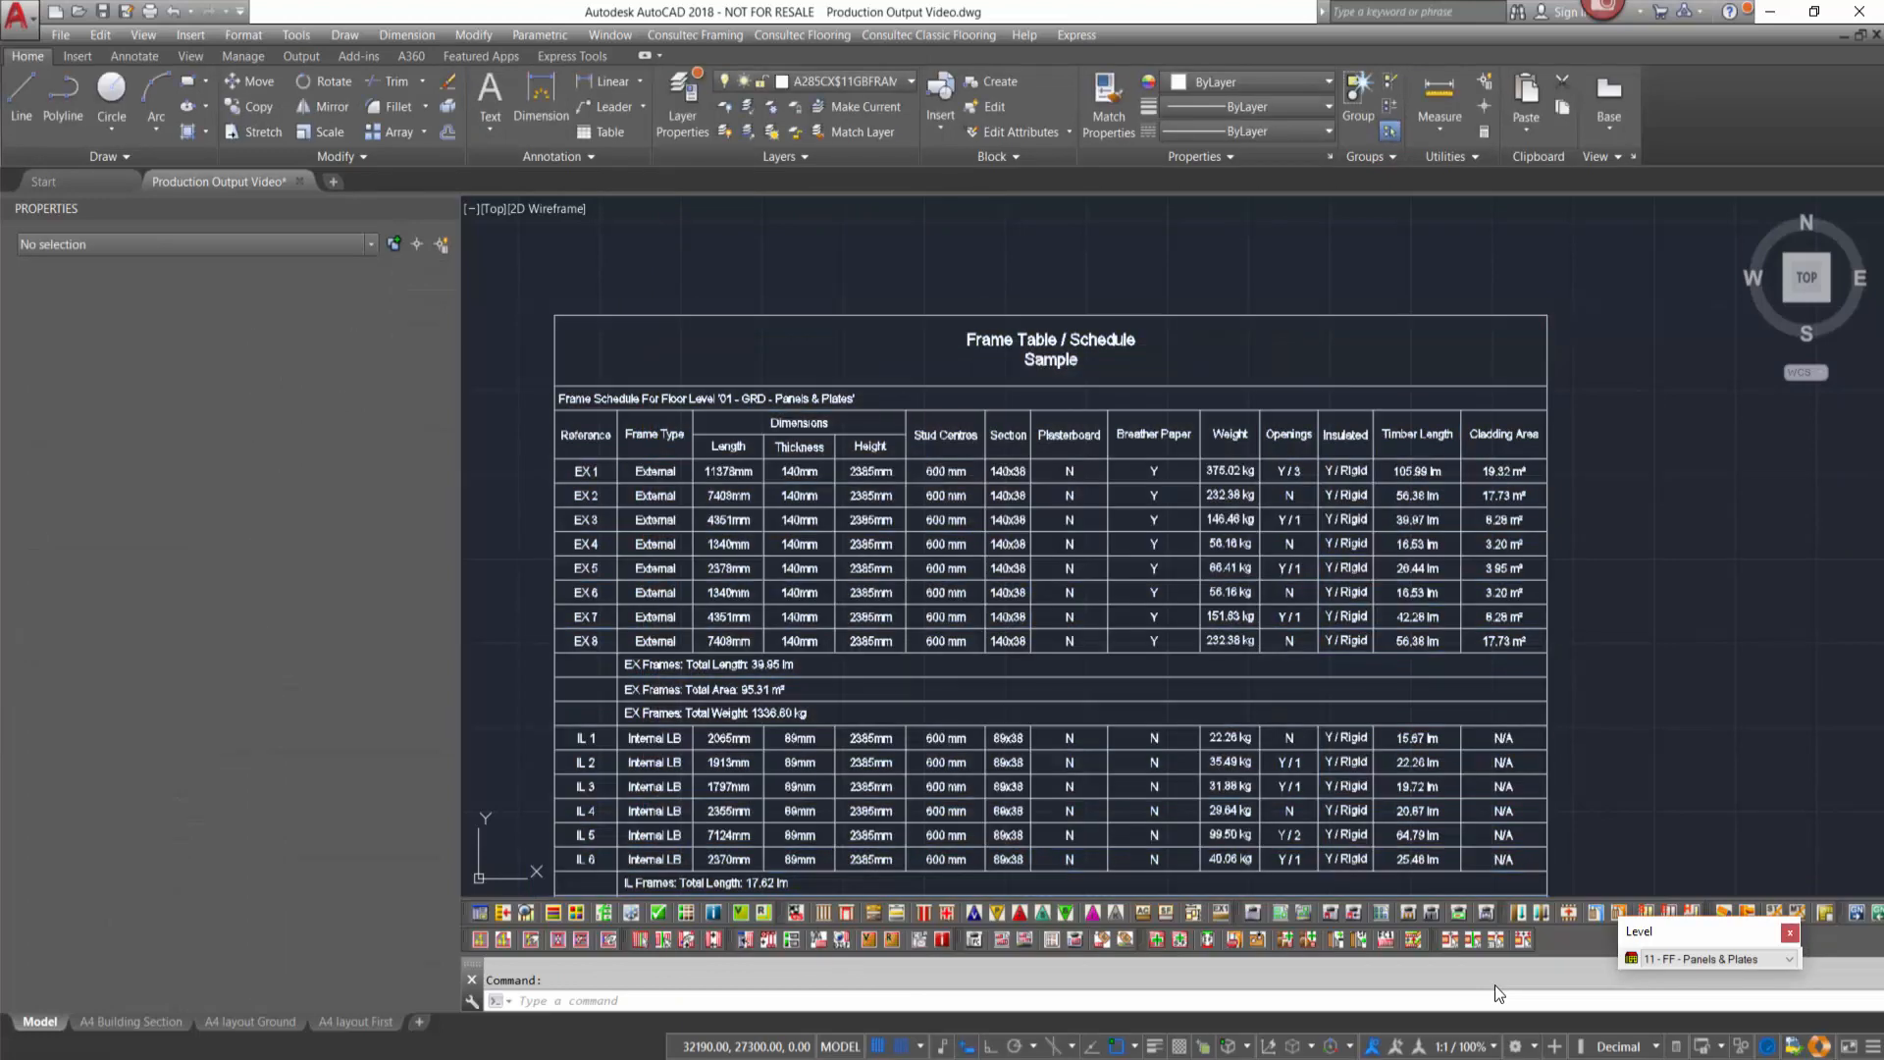
Switch to Excel and examine the exported Table1.csv, reading down through the frame rows of both floor levels.
{"action": "scroll", "coordinate": [1560, 600], "scroll_direction": "down", "scroll_amount": 1}
{"action": "scroll", "coordinate": [1560, 601], "scroll_direction": "down", "scroll_amount": 4}
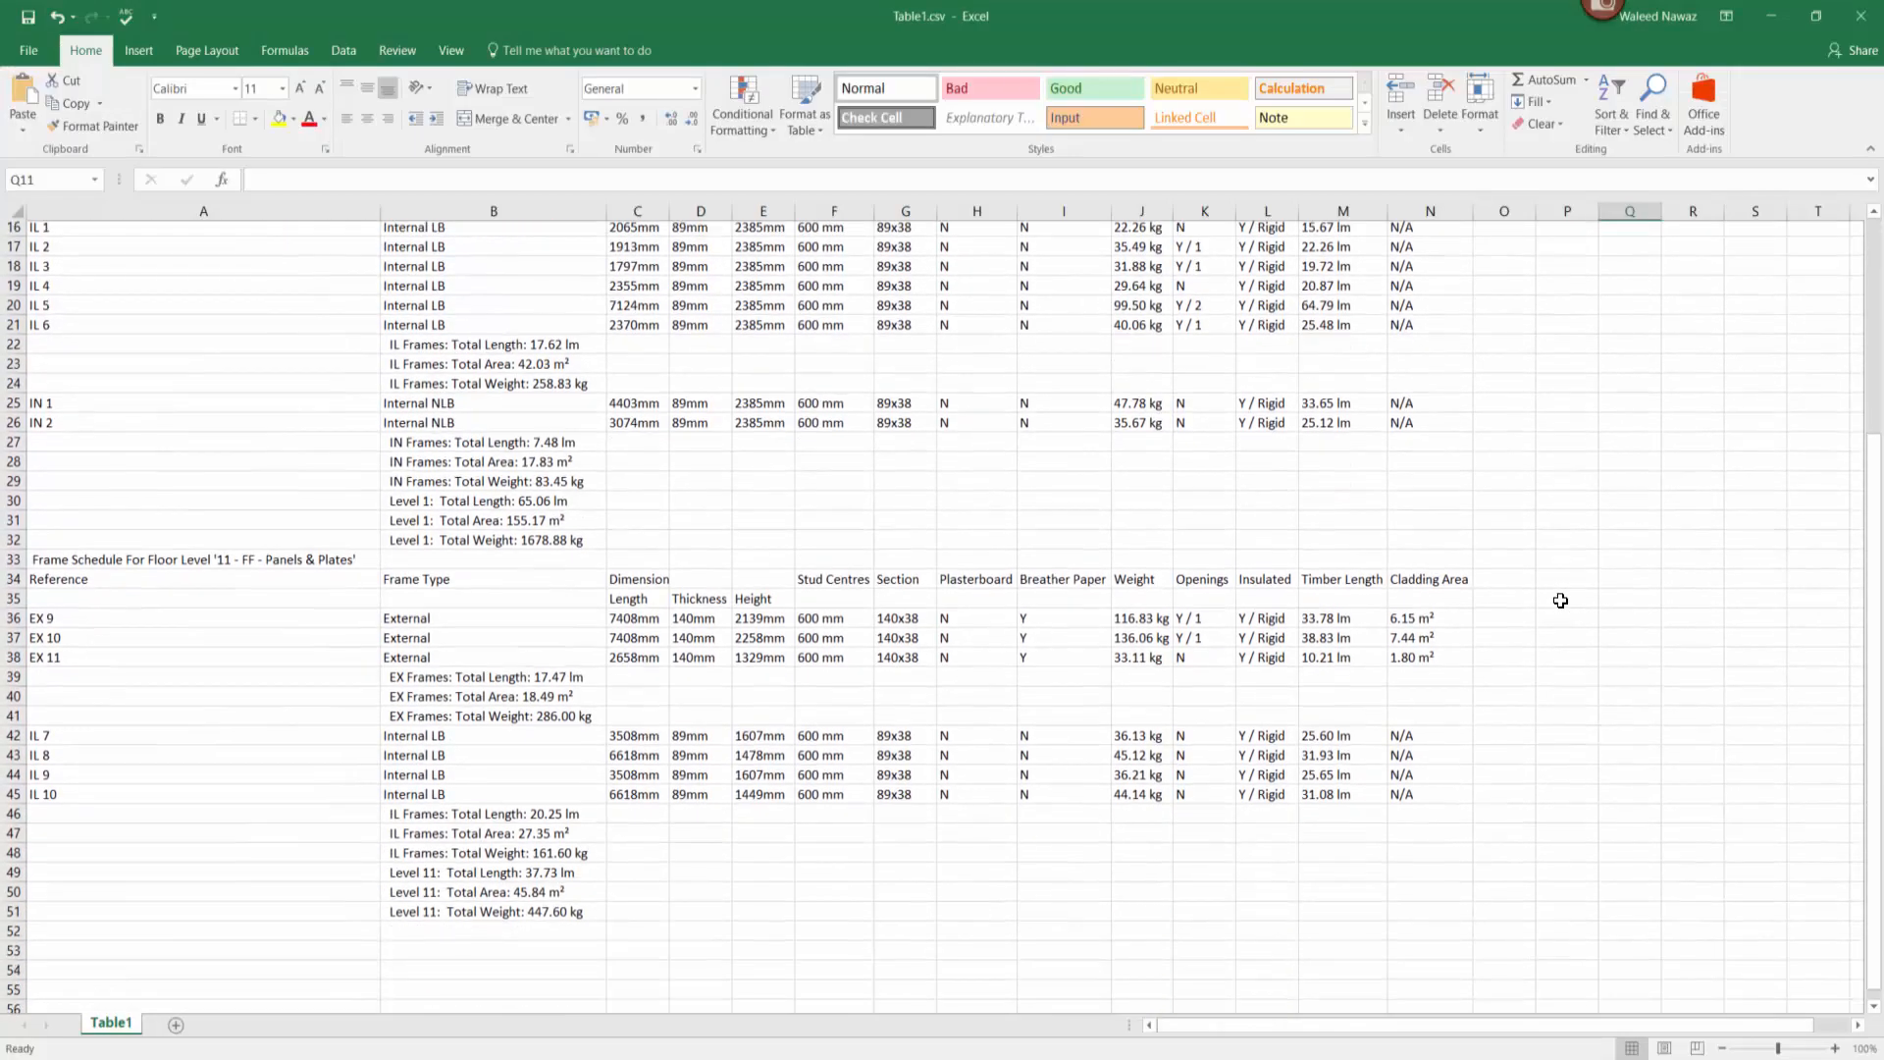